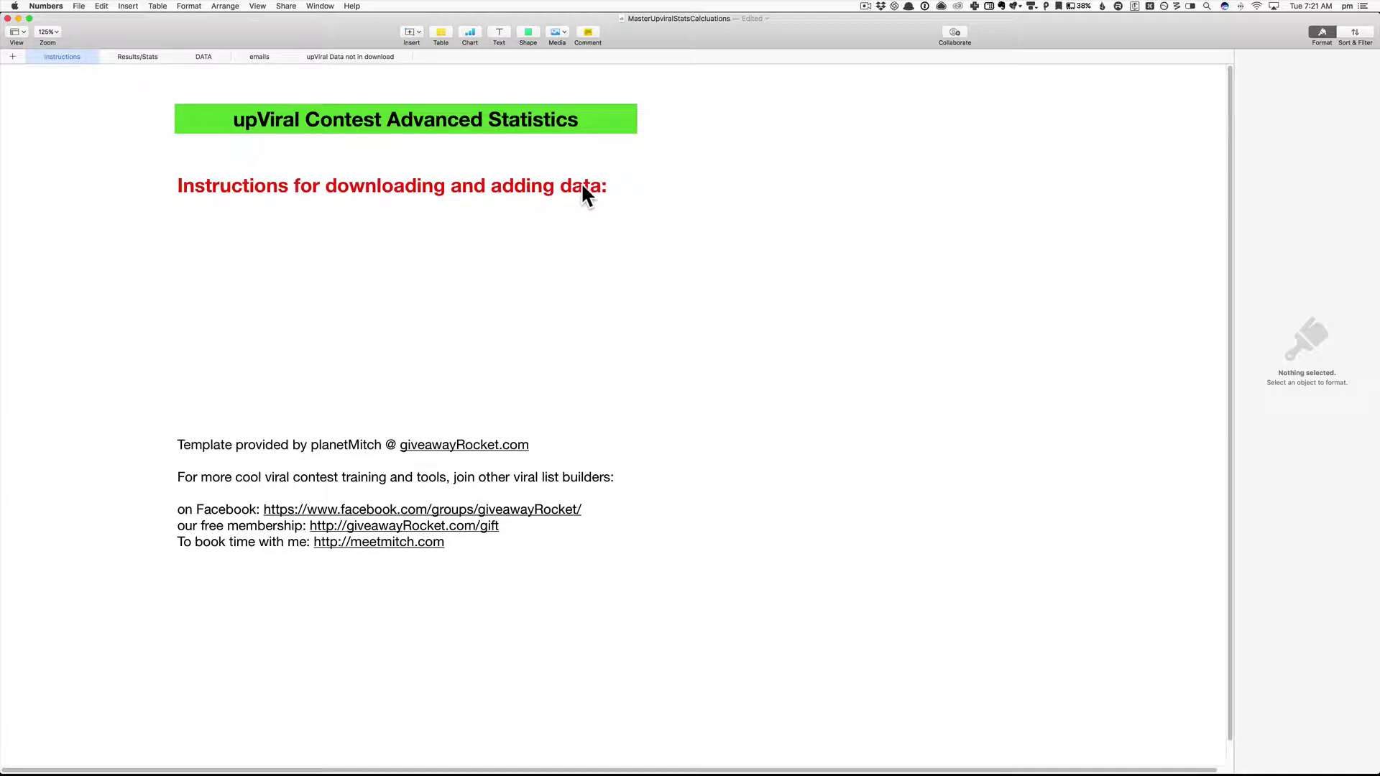
- Look through the Instructions, Results/Stats and upViral Data not in download sheets of the template
click(615, 198)
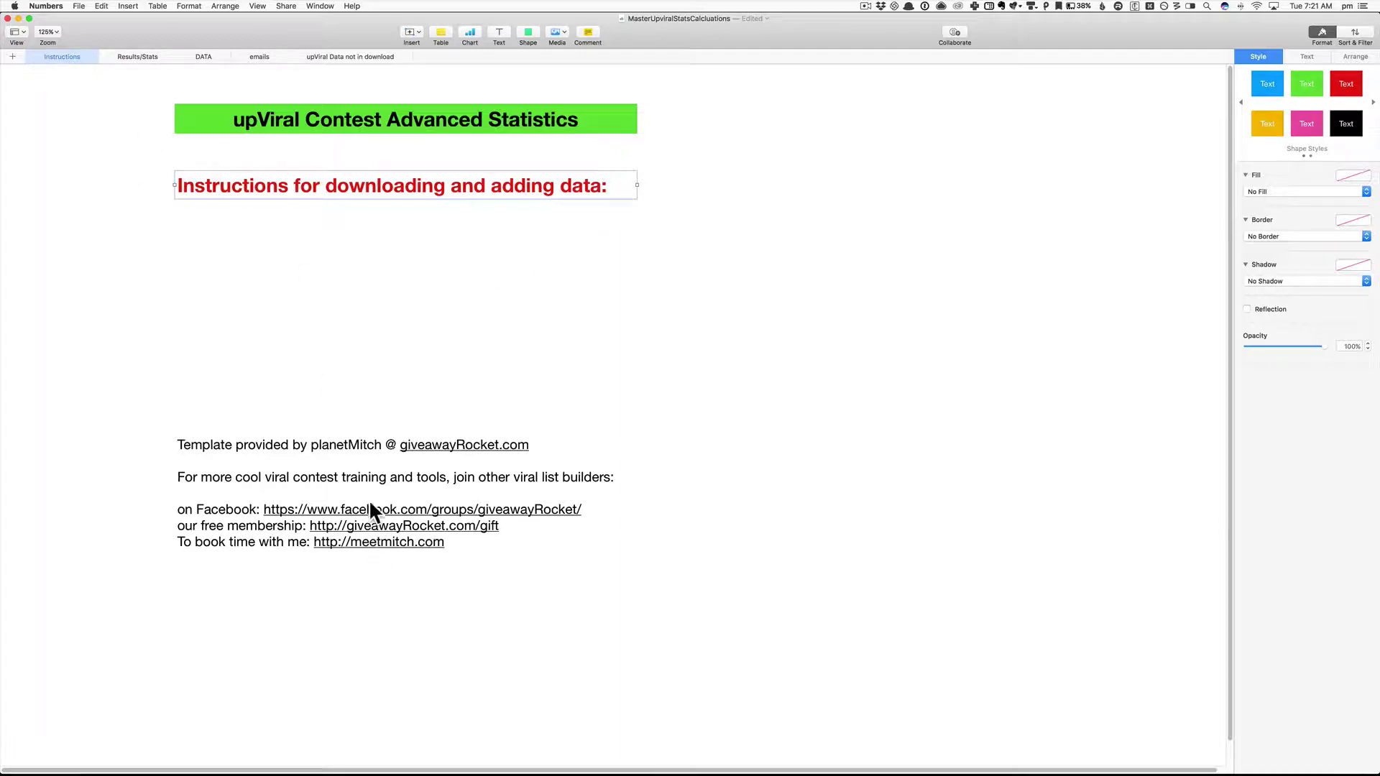
click(124, 56)
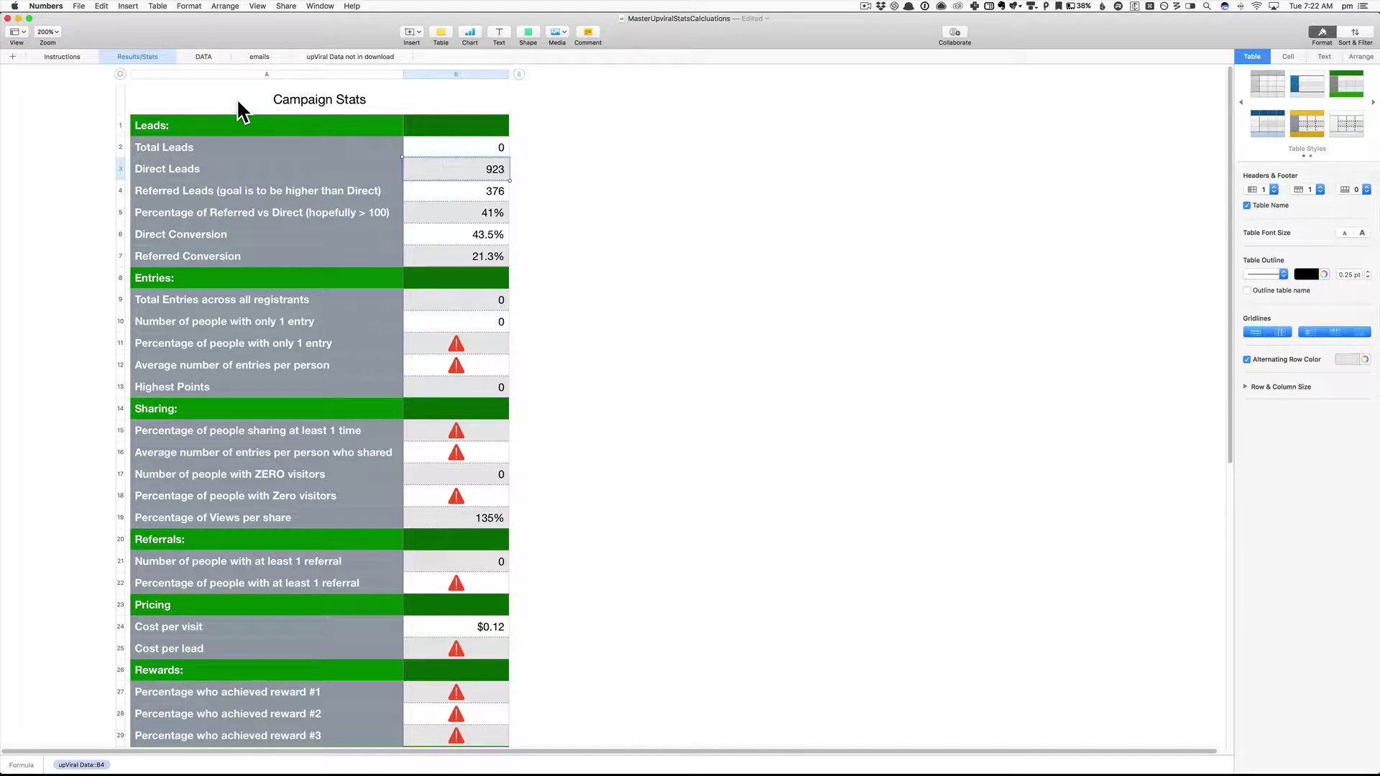
scroll(238, 99, down, 1)
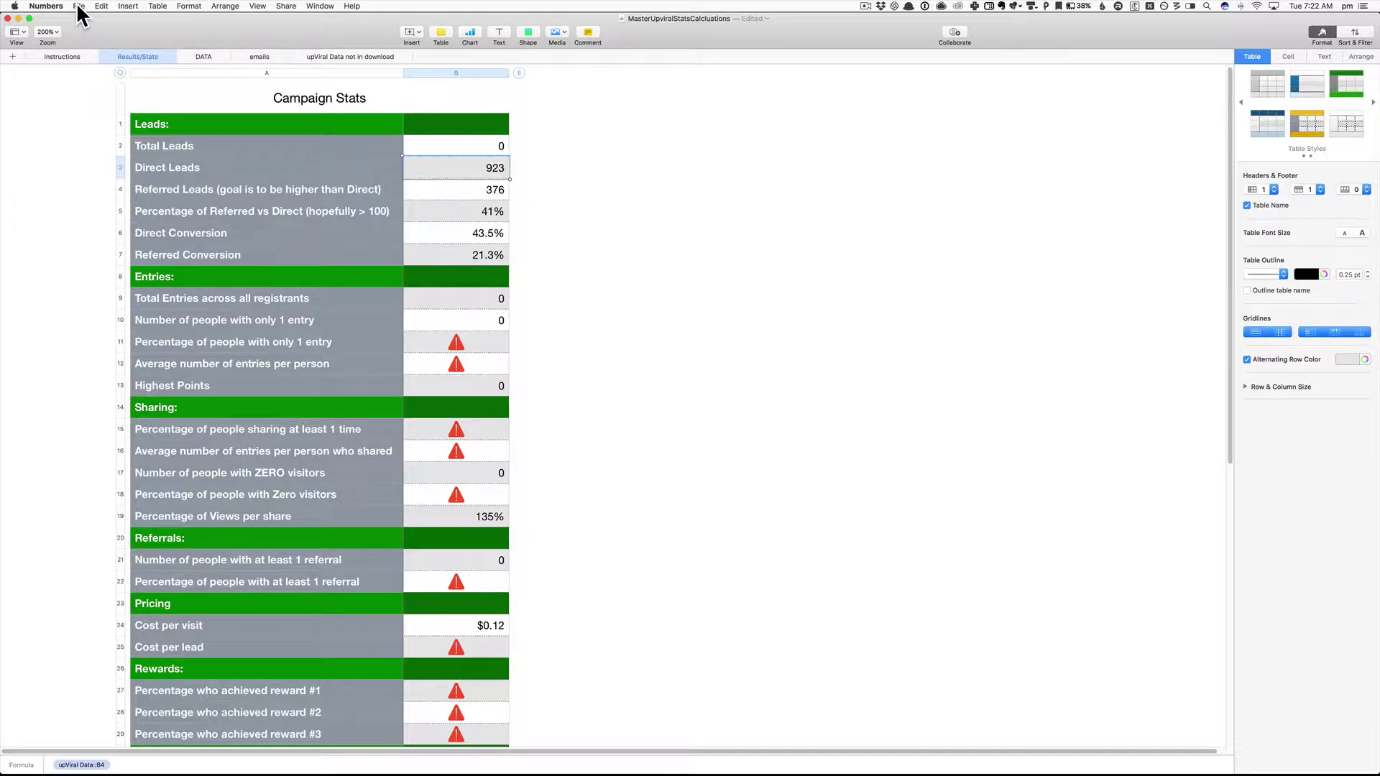
click(359, 57)
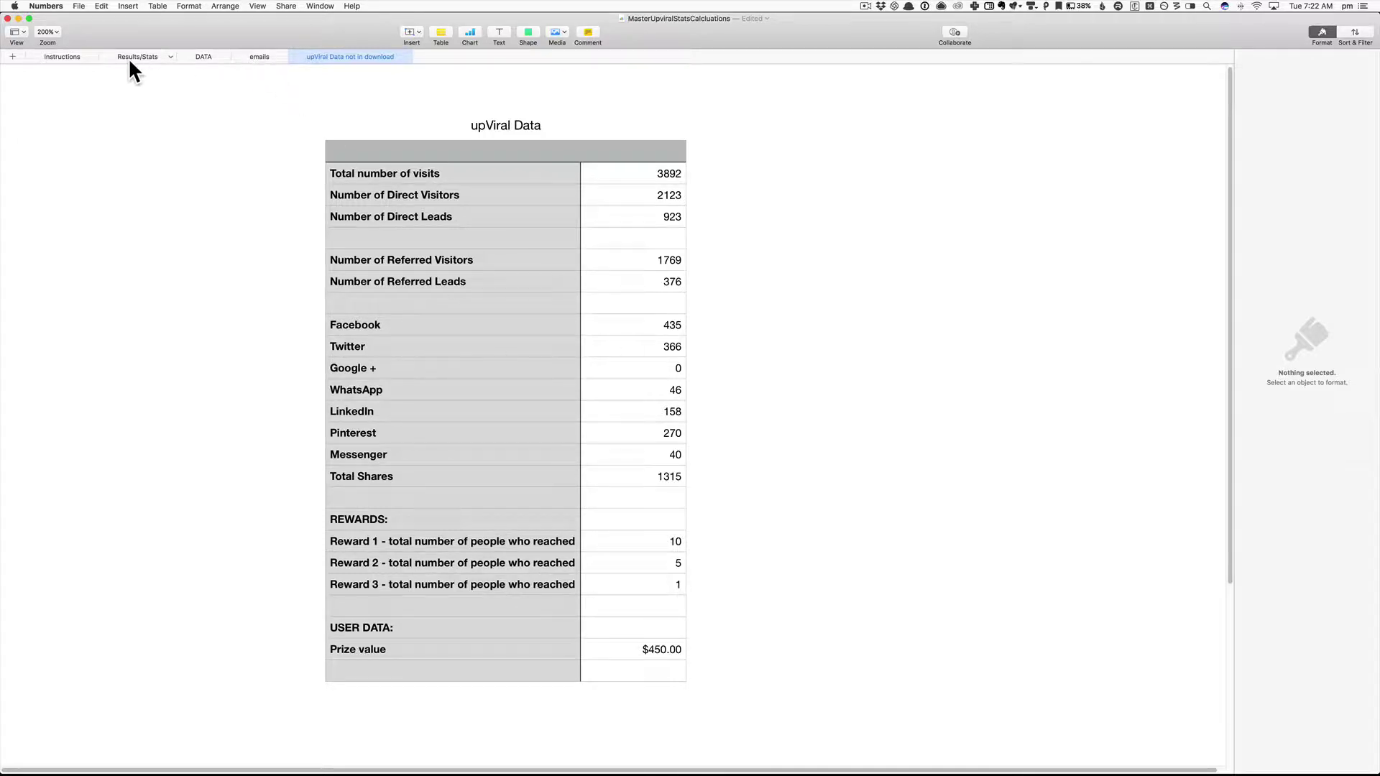
click(61, 56)
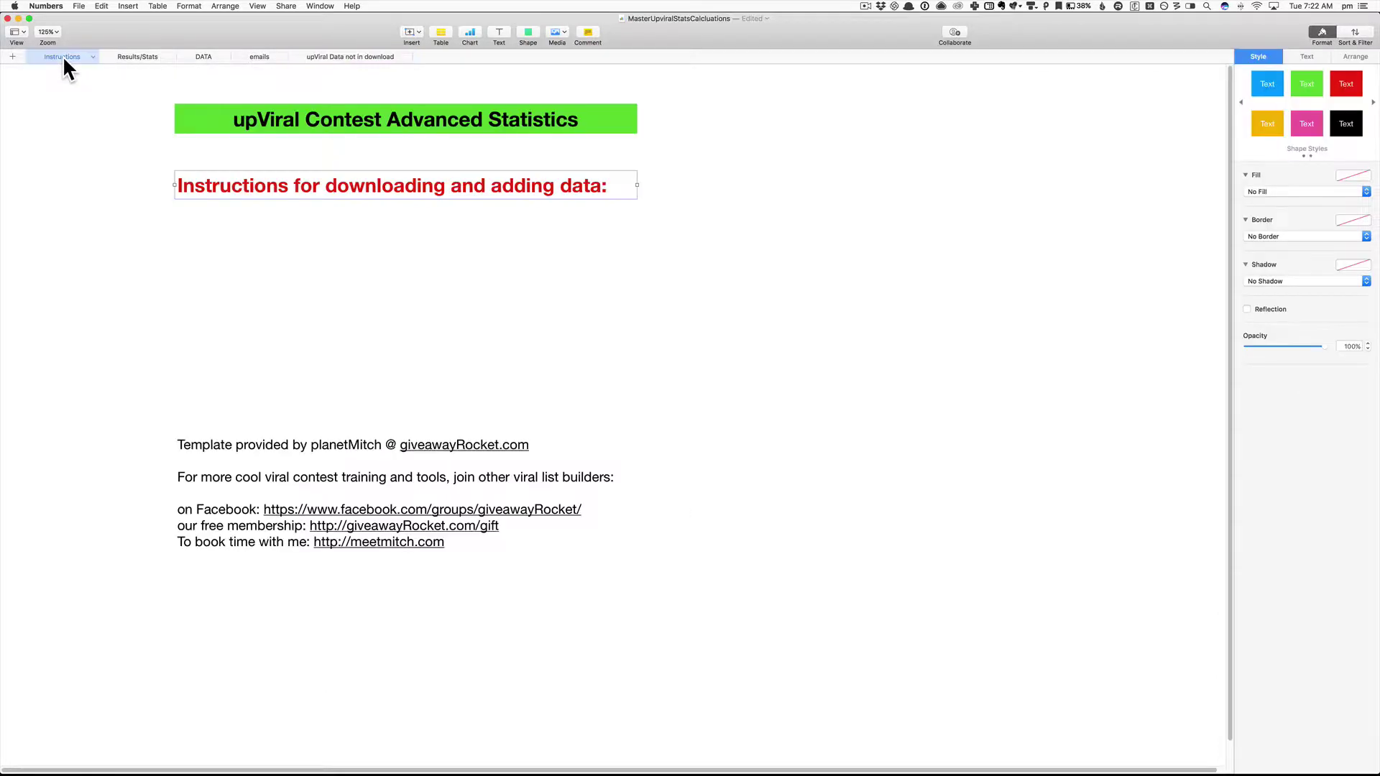
- Duplicate the template spreadsheet under the name "sarmonic" and show its DATA sheet
click(75, 5)
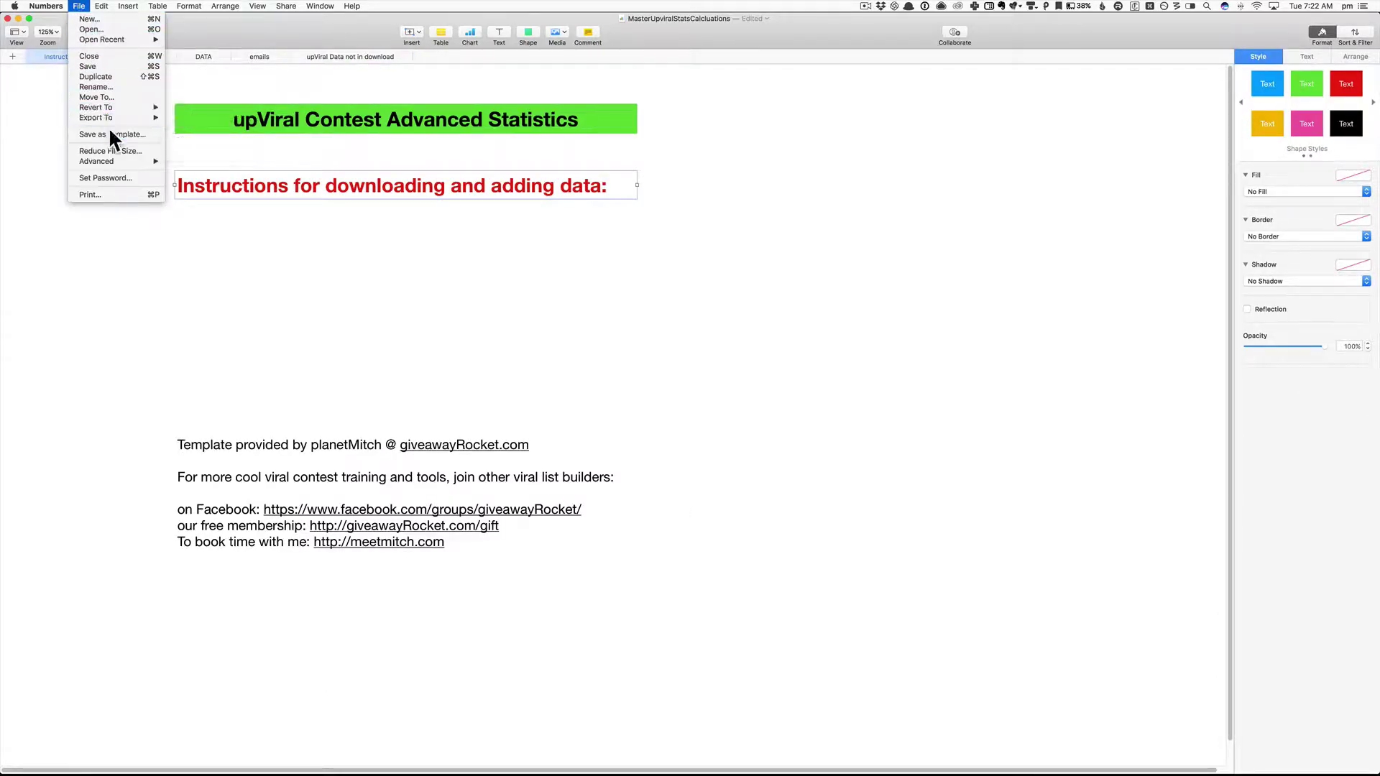
click(100, 78)
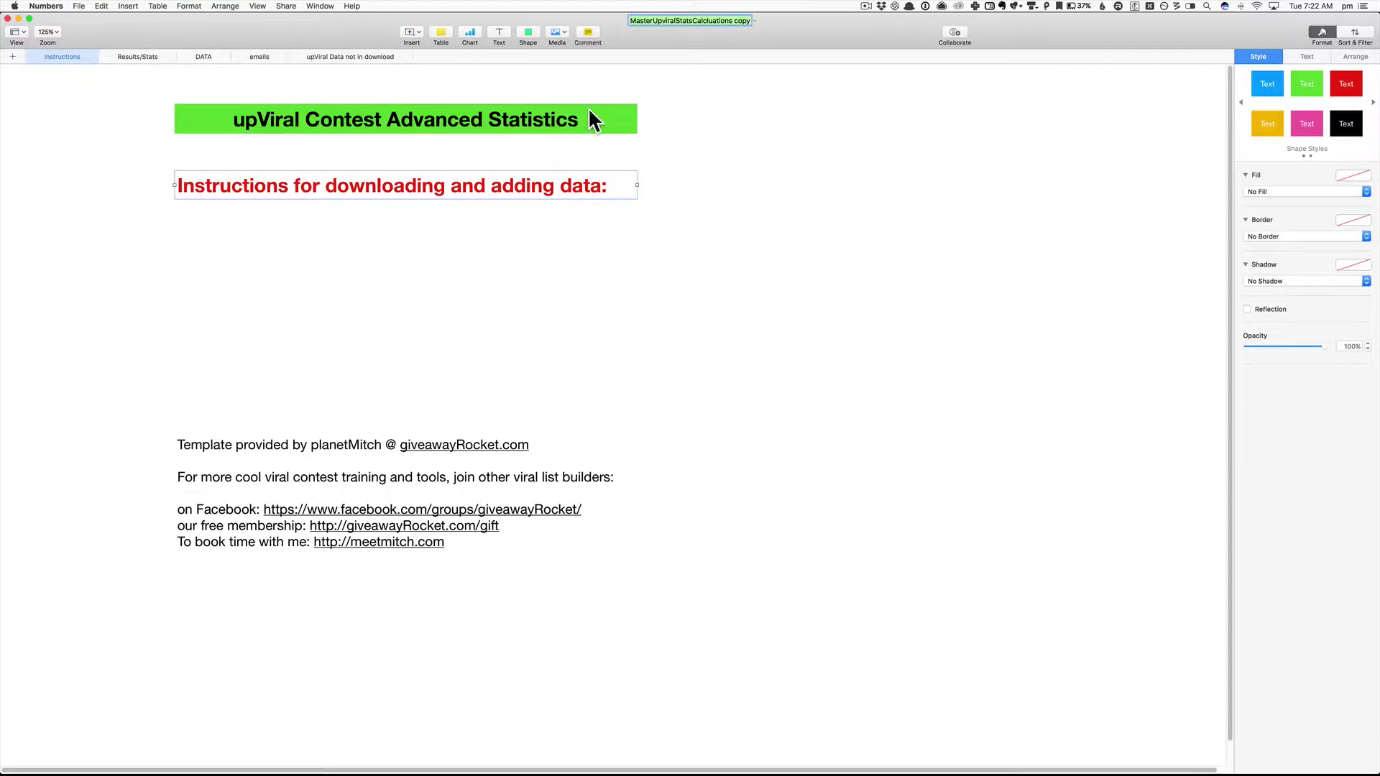
text(sarmo)
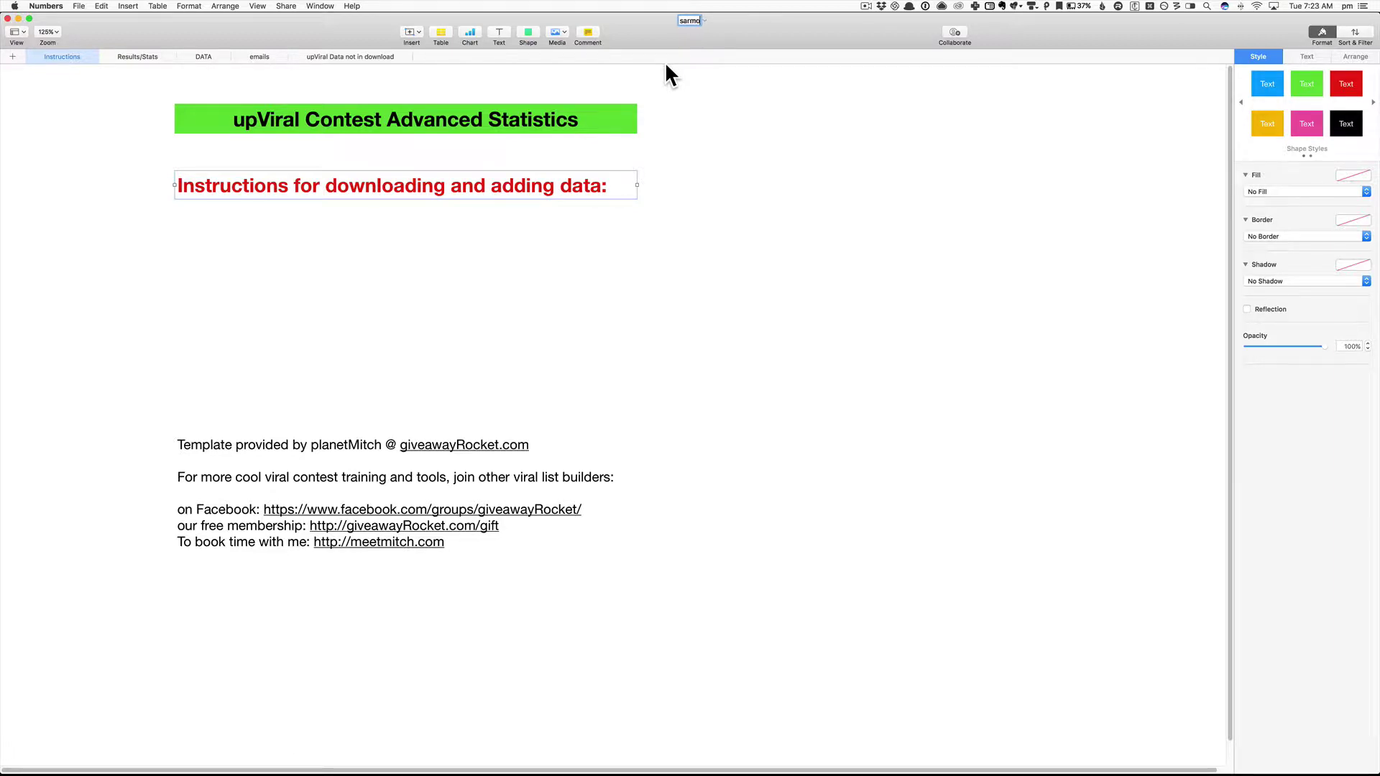
text(nic)
key(Return)
click(201, 57)
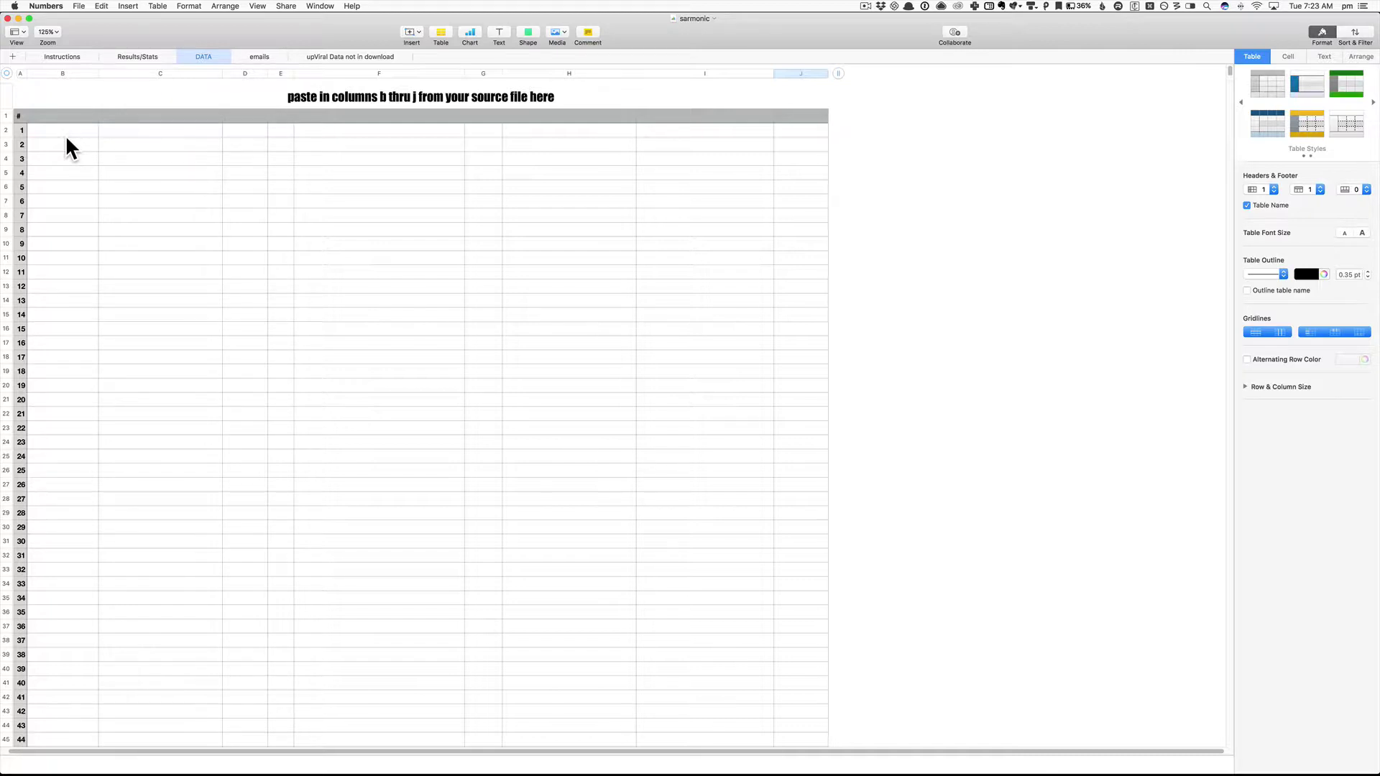
- Switch to UpViral, export the Saramonic Oct 2018 campaign's leads and open the newest downloaded Campaign_Leads CSV file
key(super+Tab)
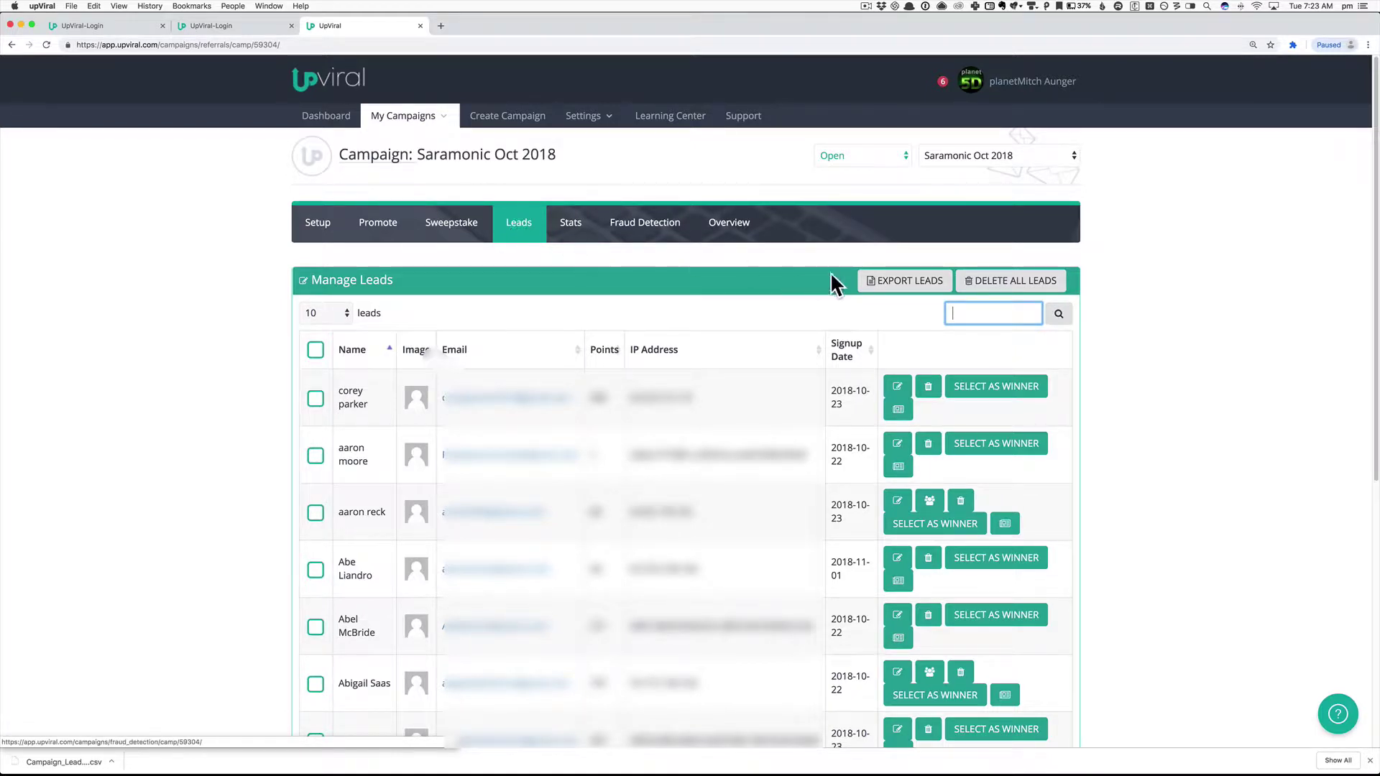
click(908, 286)
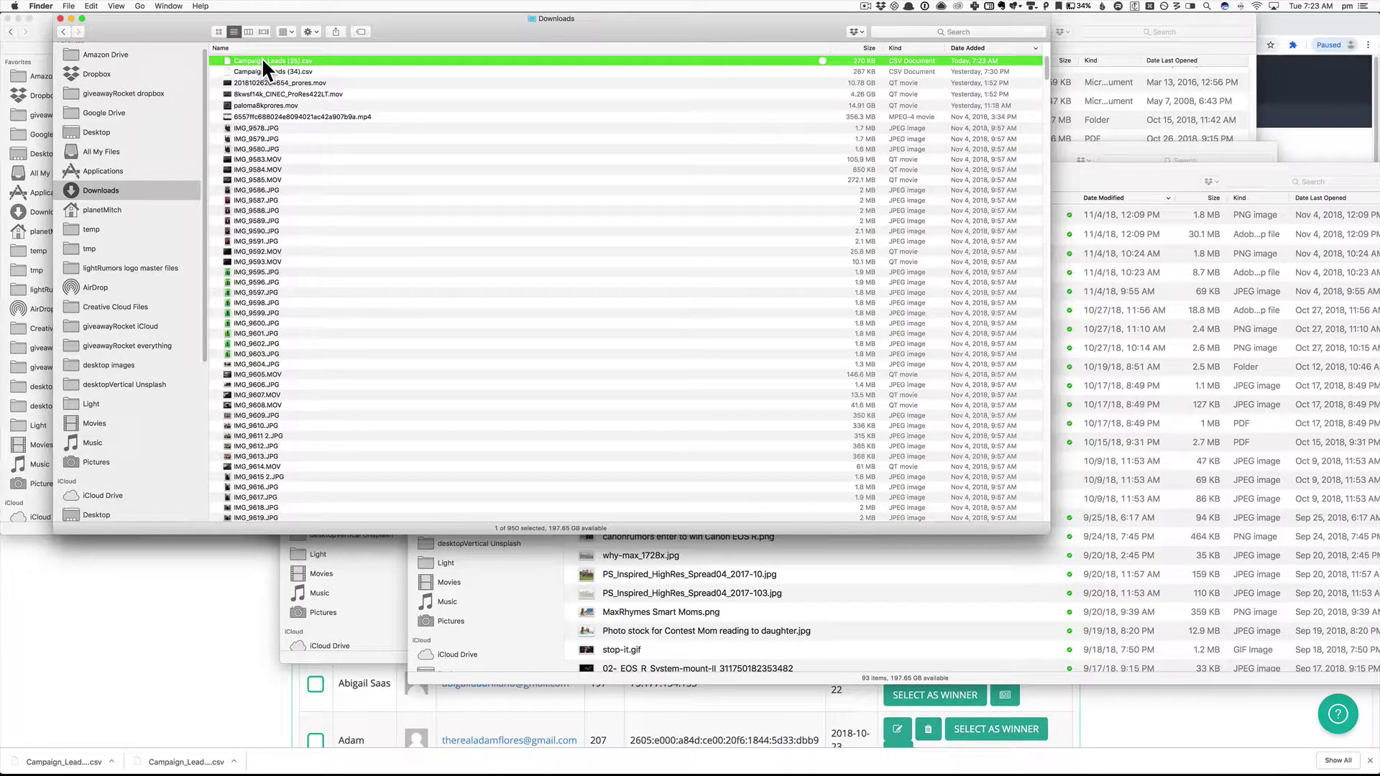
double_click(262, 60)
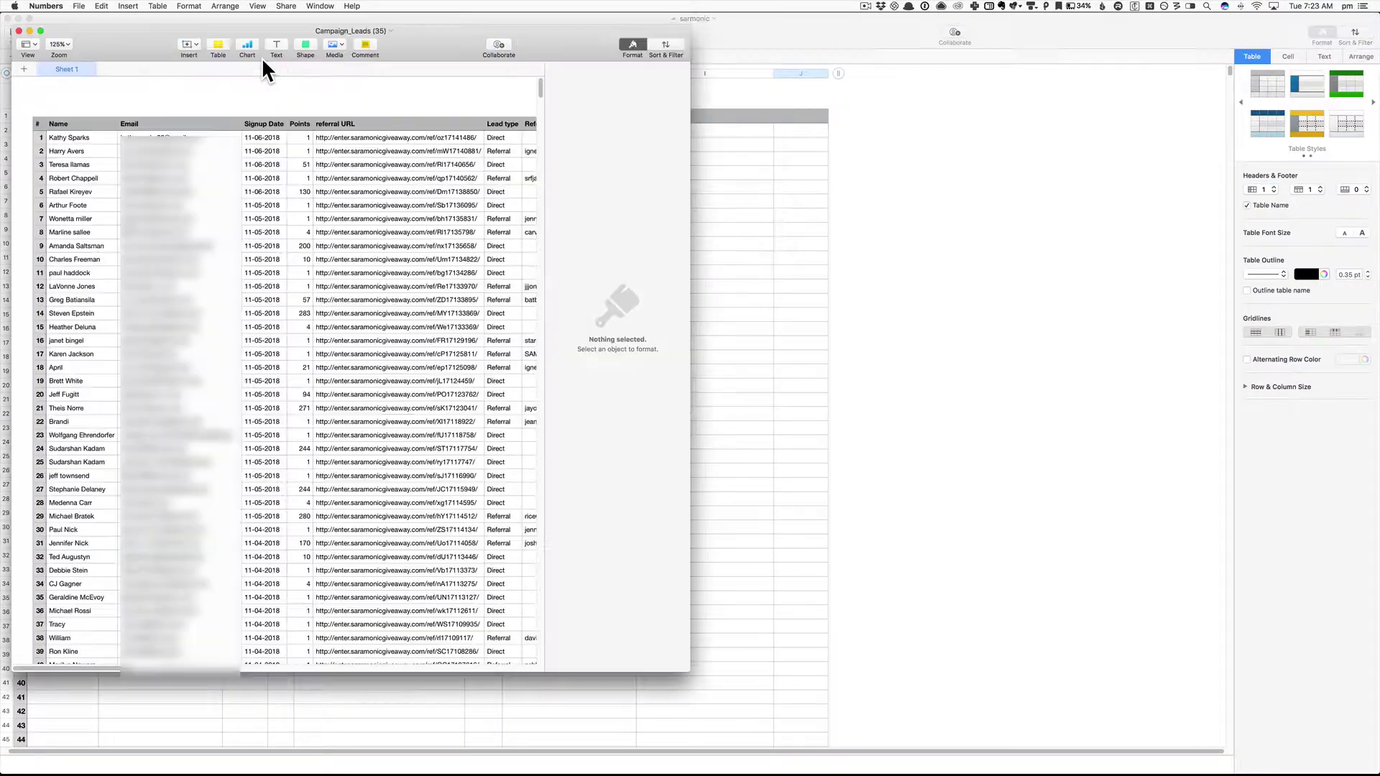
- Hide the formatting sidebar in the exported leads file and copy columns B through J
click(629, 46)
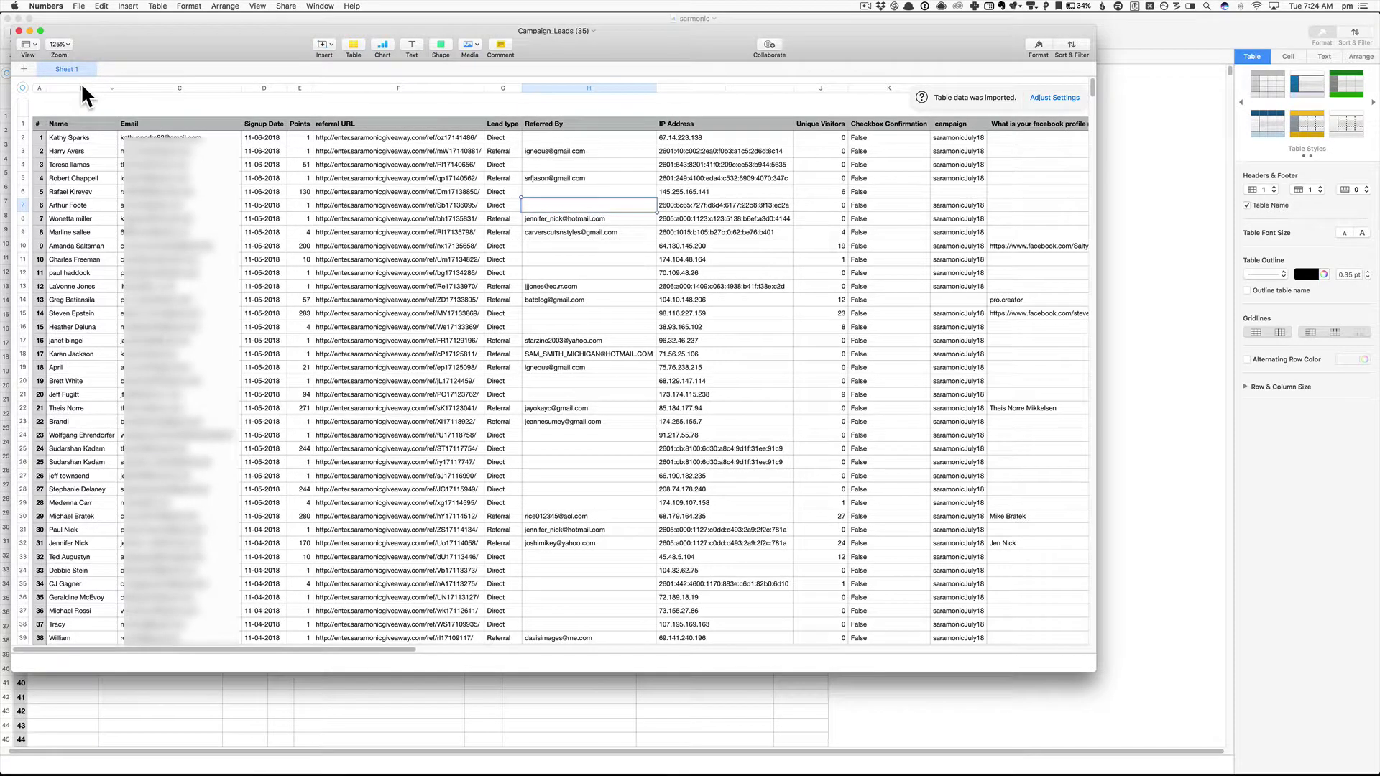
drag(81, 82, 828, 75)
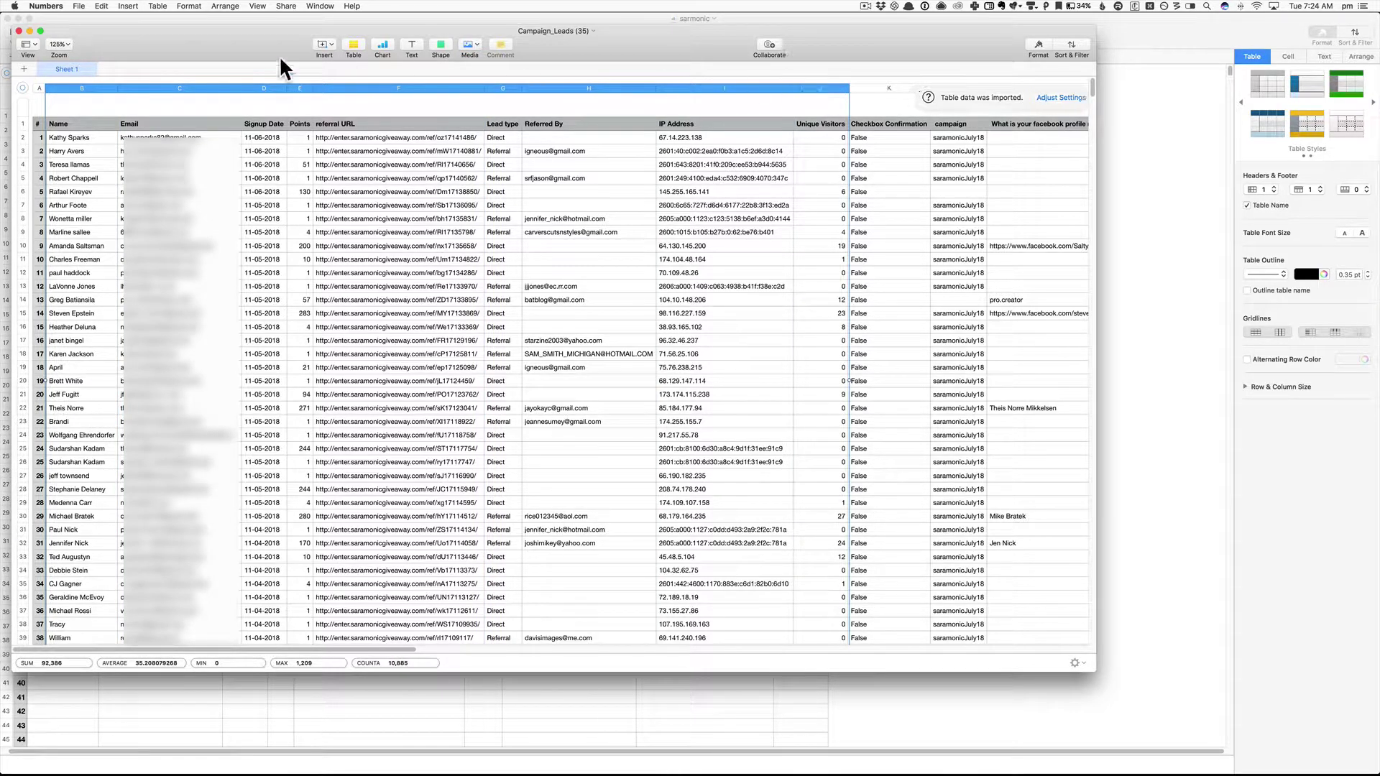
click(101, 5)
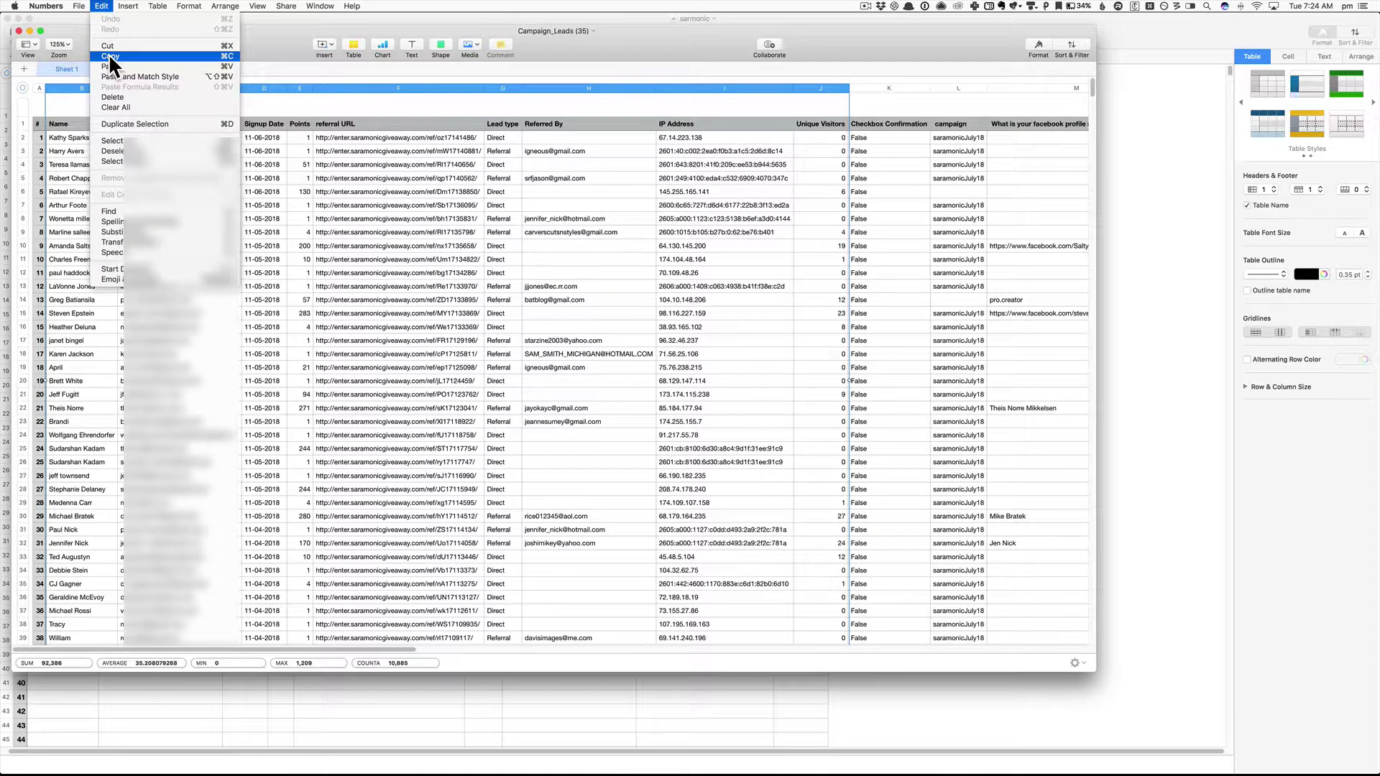
click(109, 54)
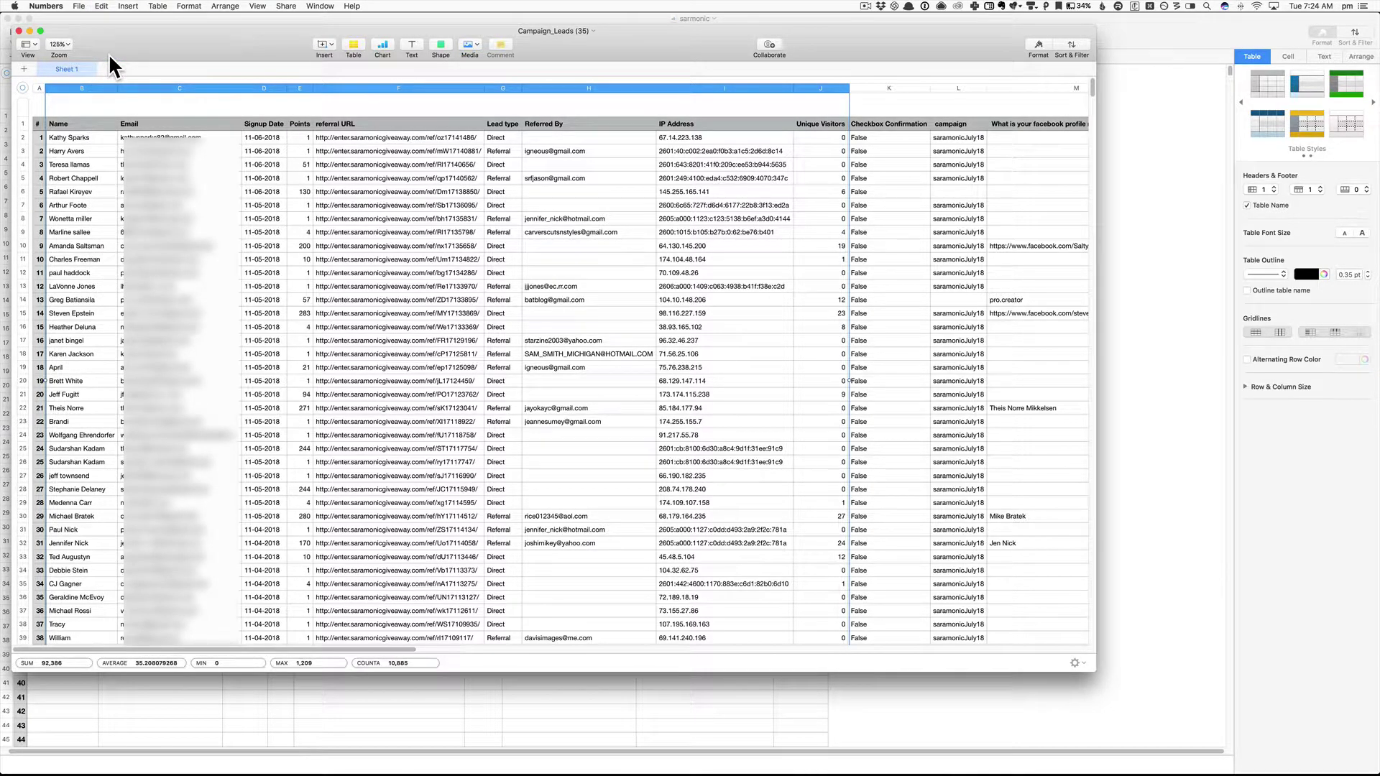
- Paste the copied lead data into columns B through J of the sarmonic spreadsheet's DATA table
key(super+grave)
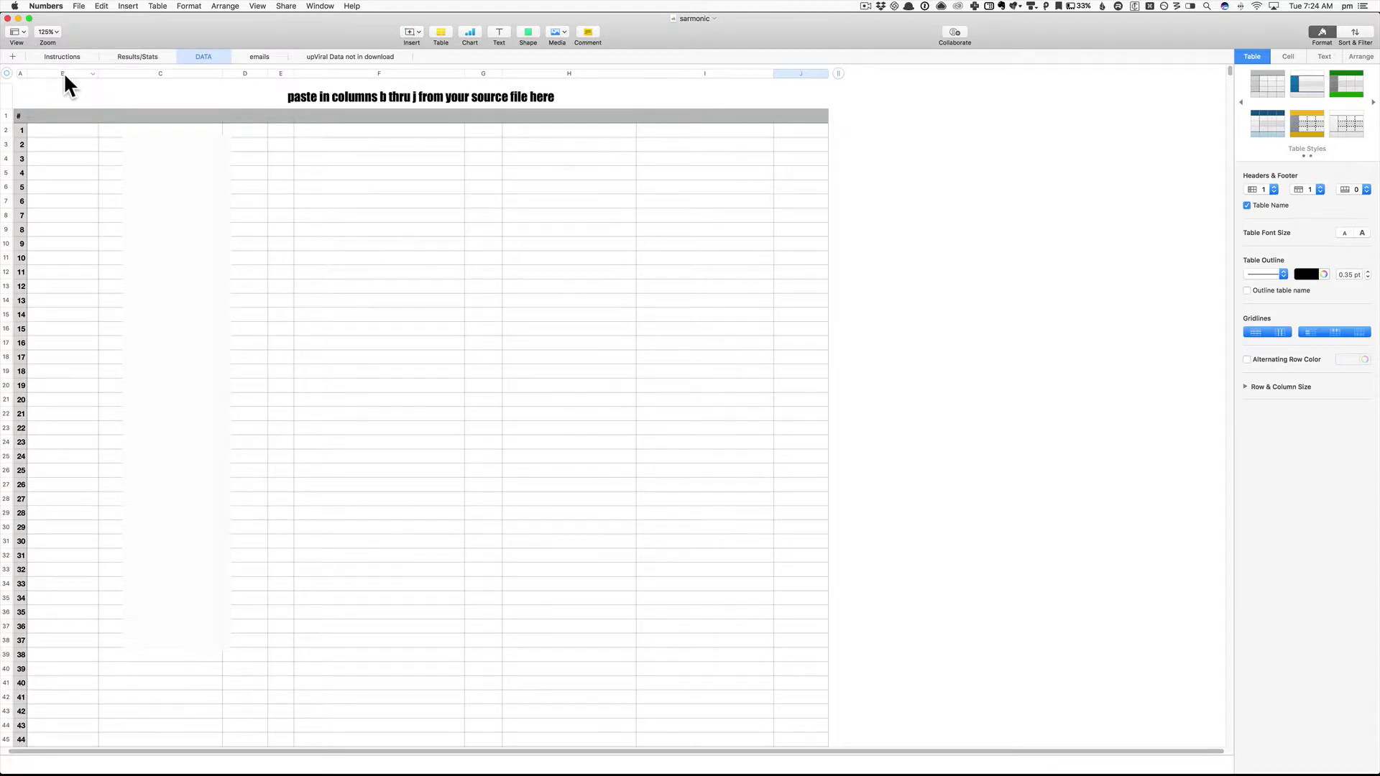
drag(63, 72, 284, 77)
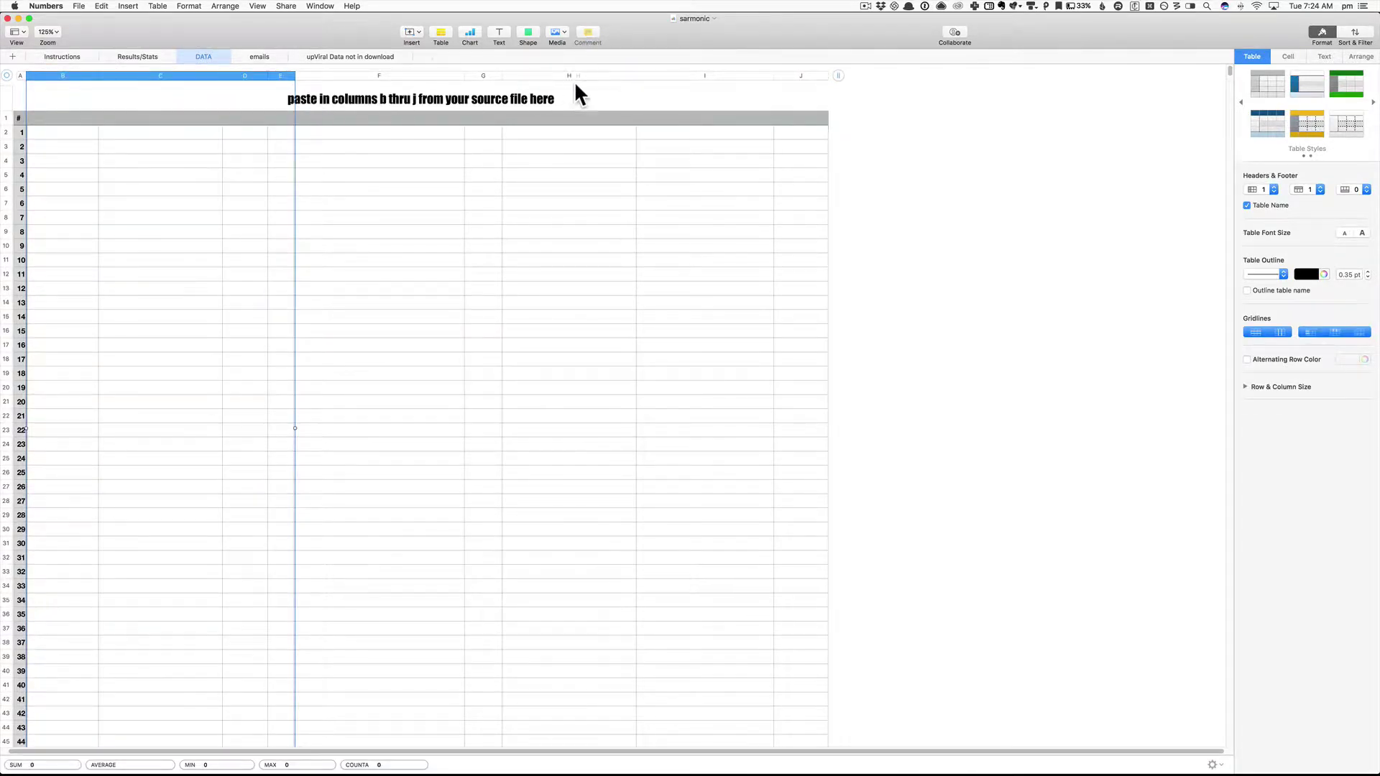
drag(575, 81, 808, 76)
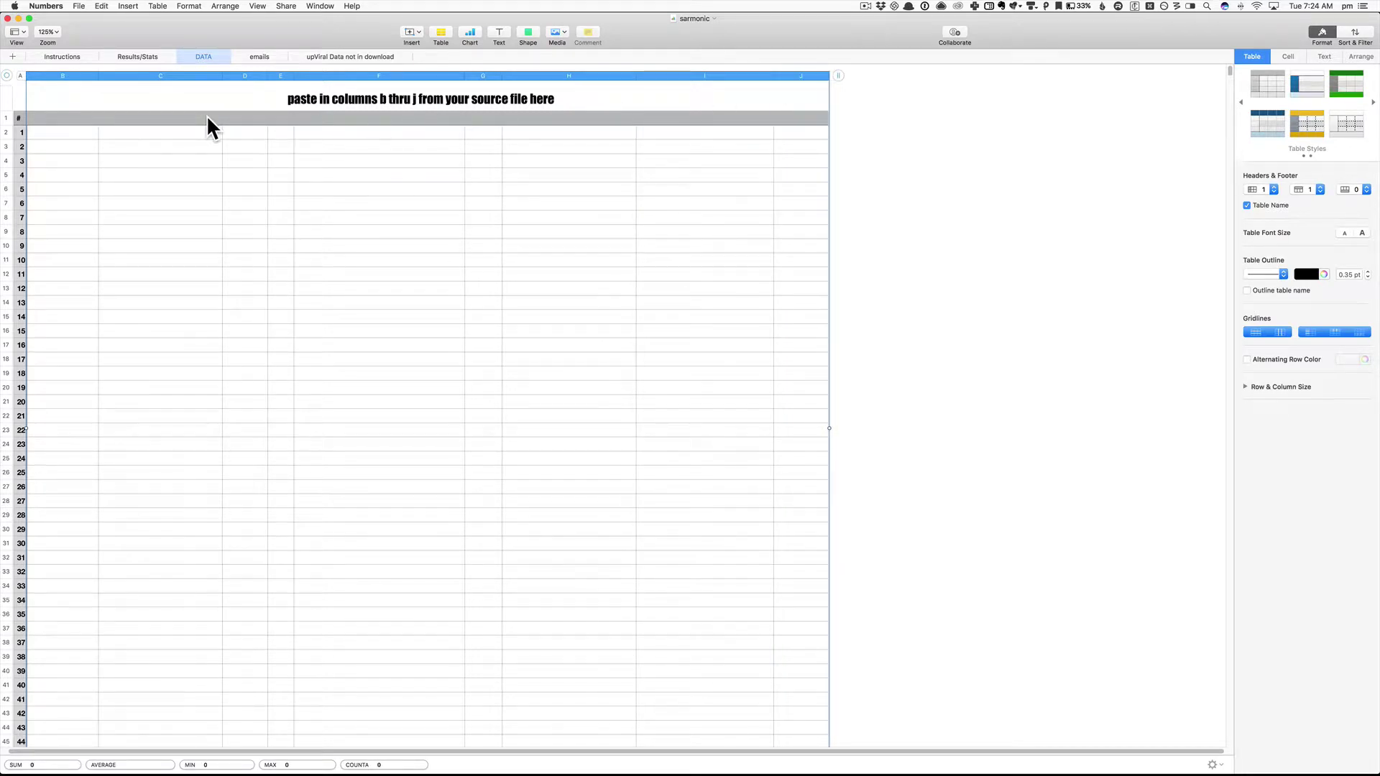
key(super+v)
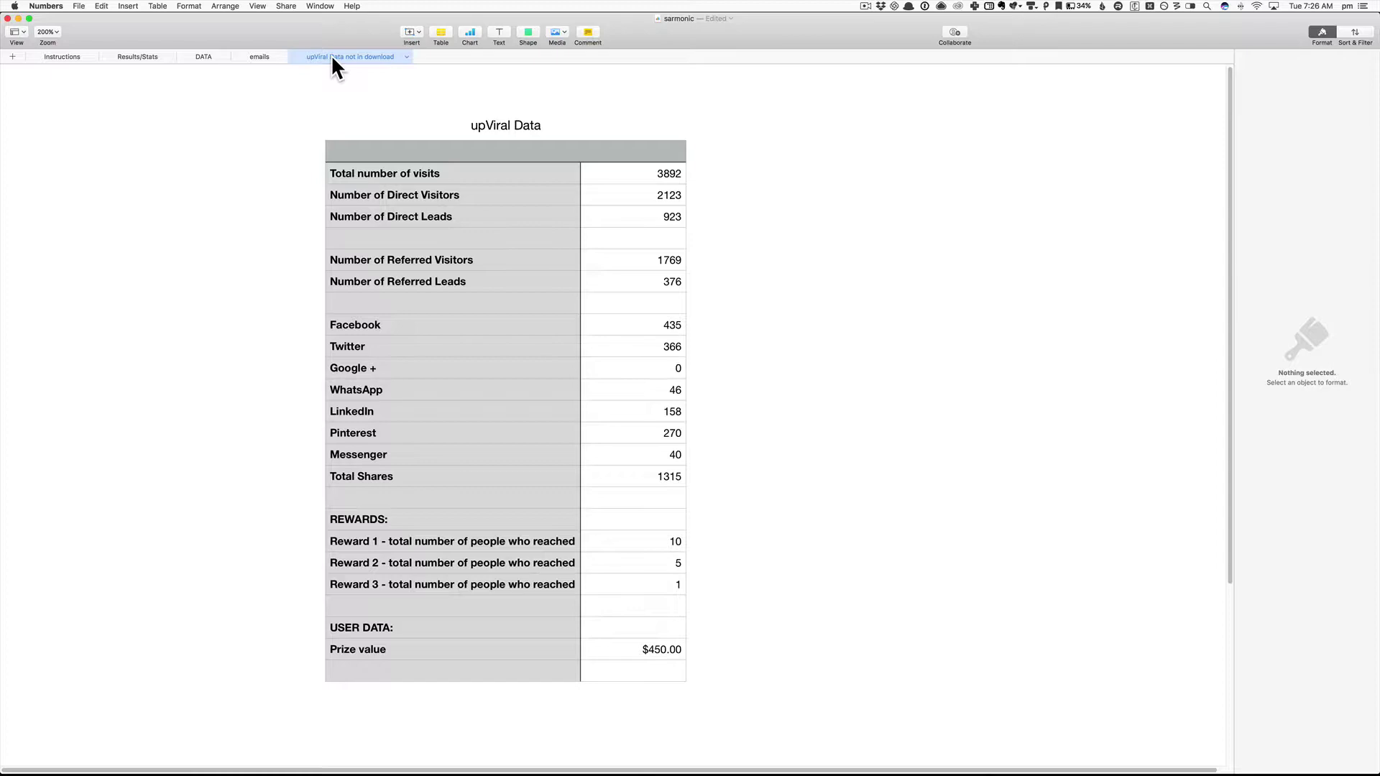
- Switch to UpViral and display the campaign's metrics for the last 30 days
key(super+Tab)
key(super+Tab)
key(super+Tab)
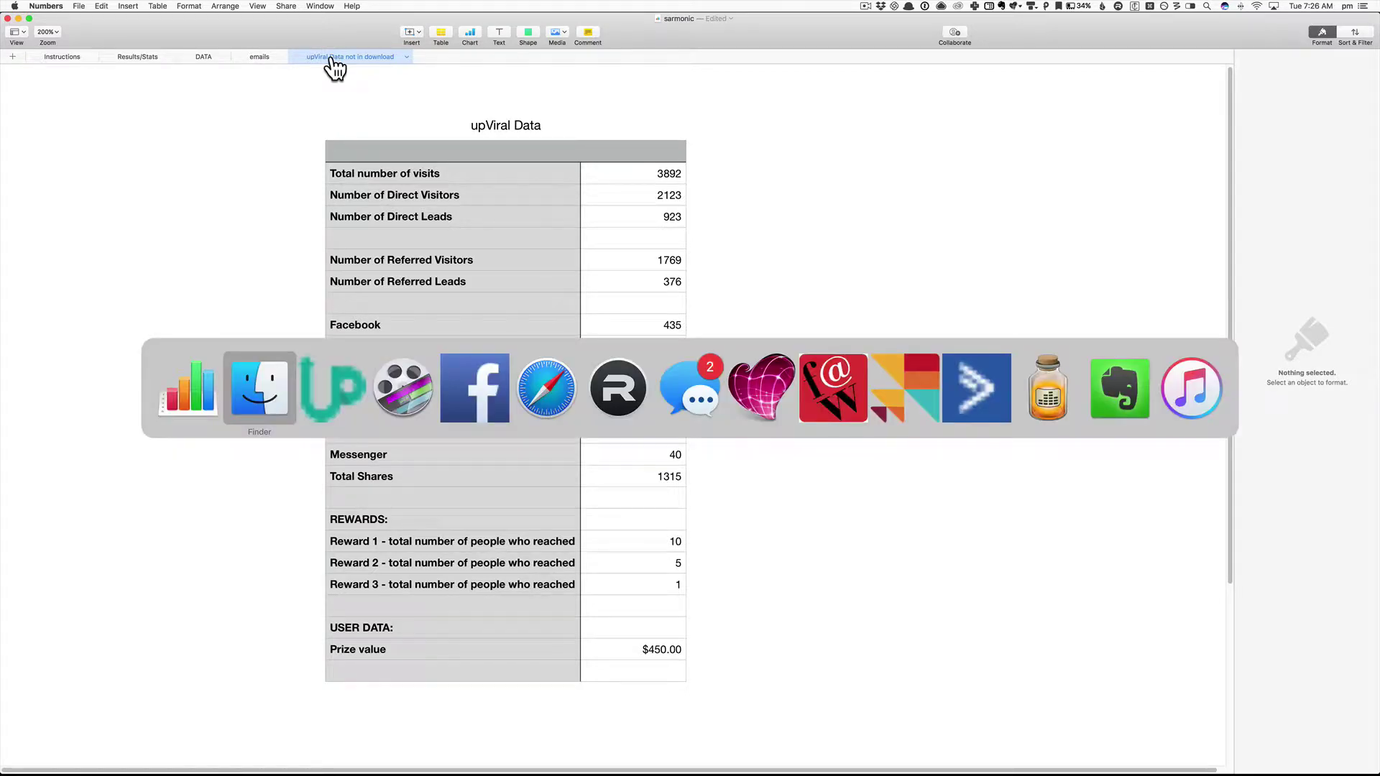
key(super+Tab)
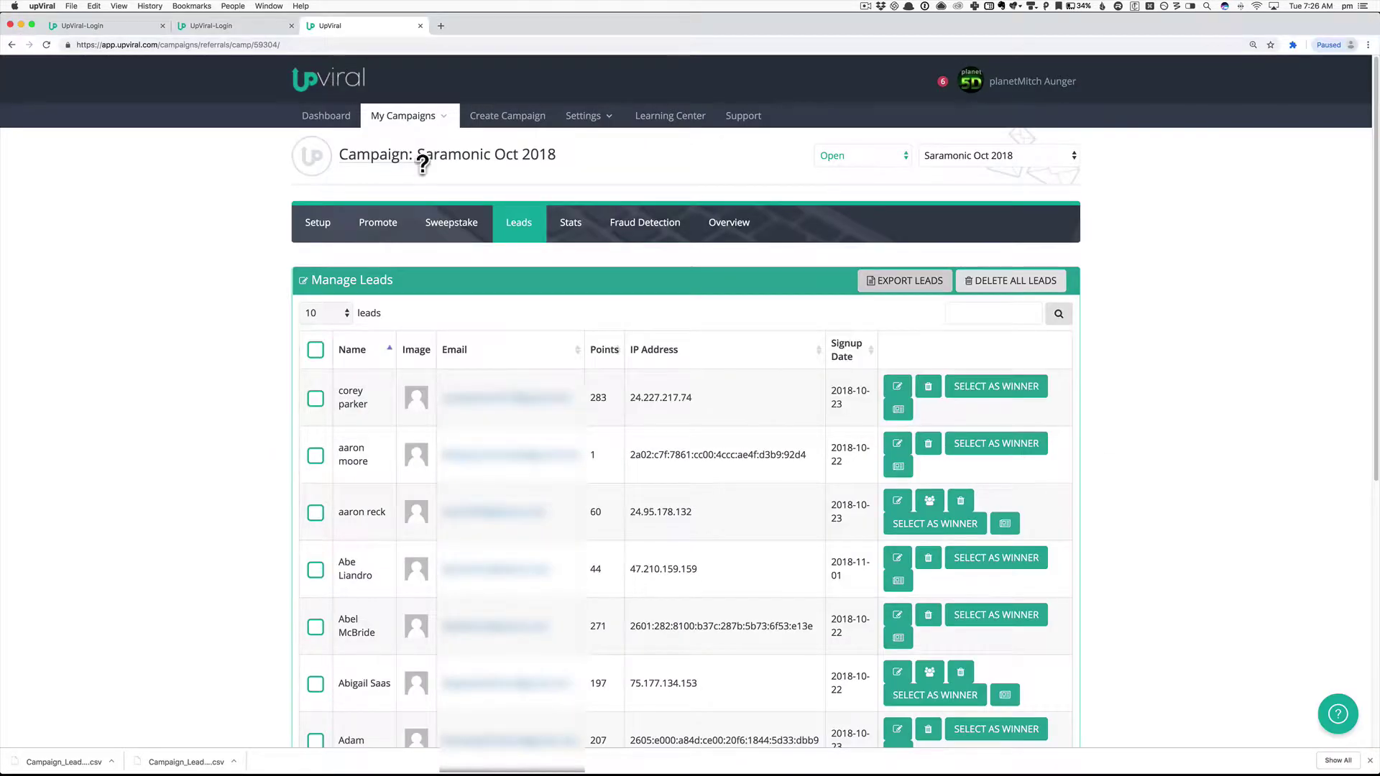
click(572, 229)
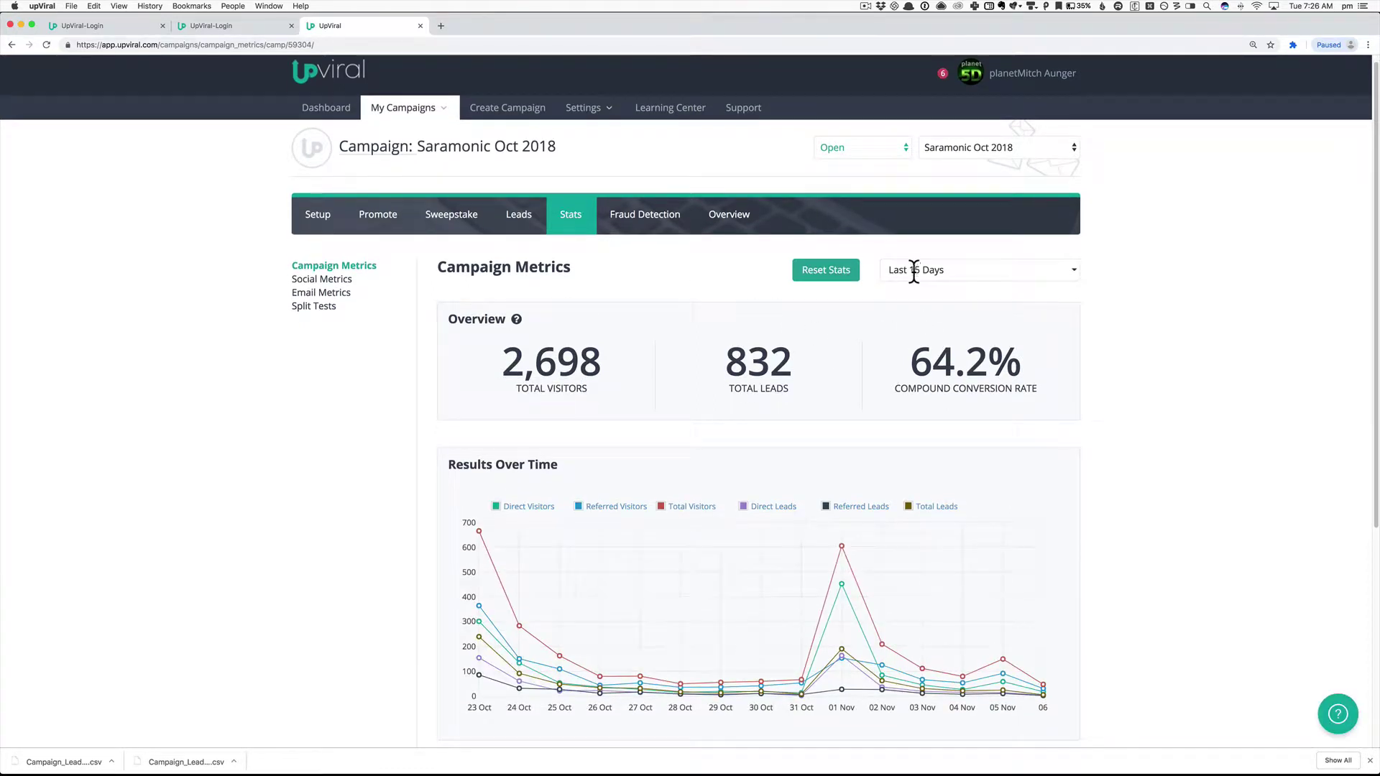
click(913, 272)
click(984, 397)
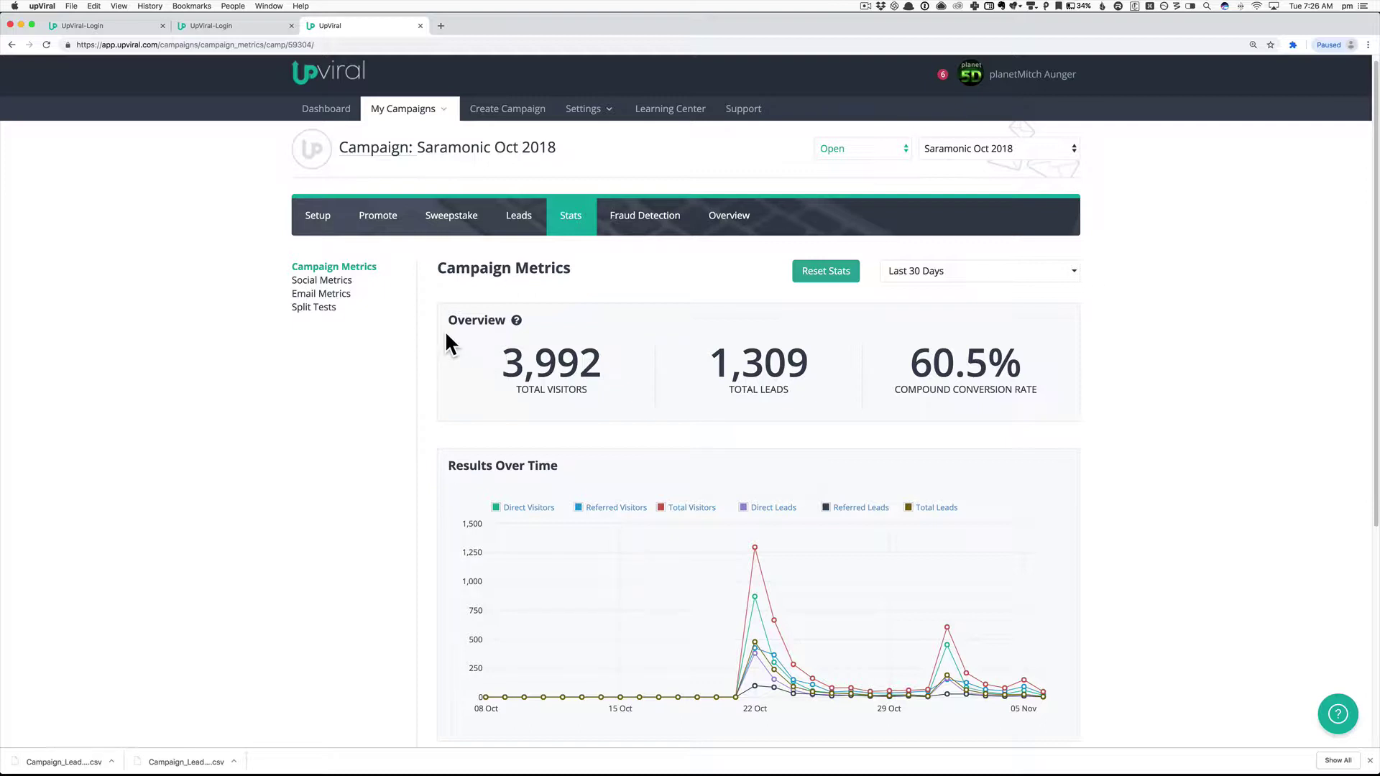
- Back in Numbers, set the total number of visits in the upViral Data table to 3992, matching UpViral's total visitors
key(super+Tab)
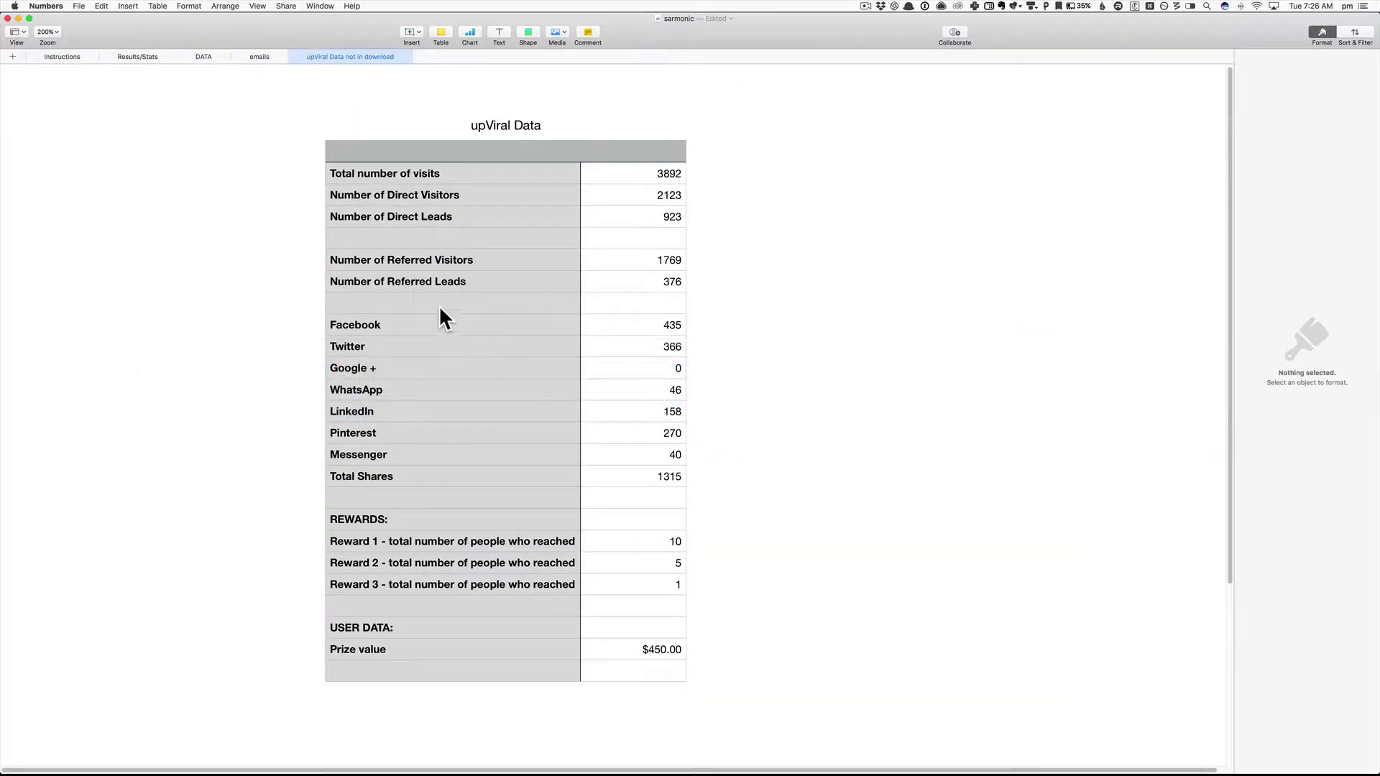
click(357, 178)
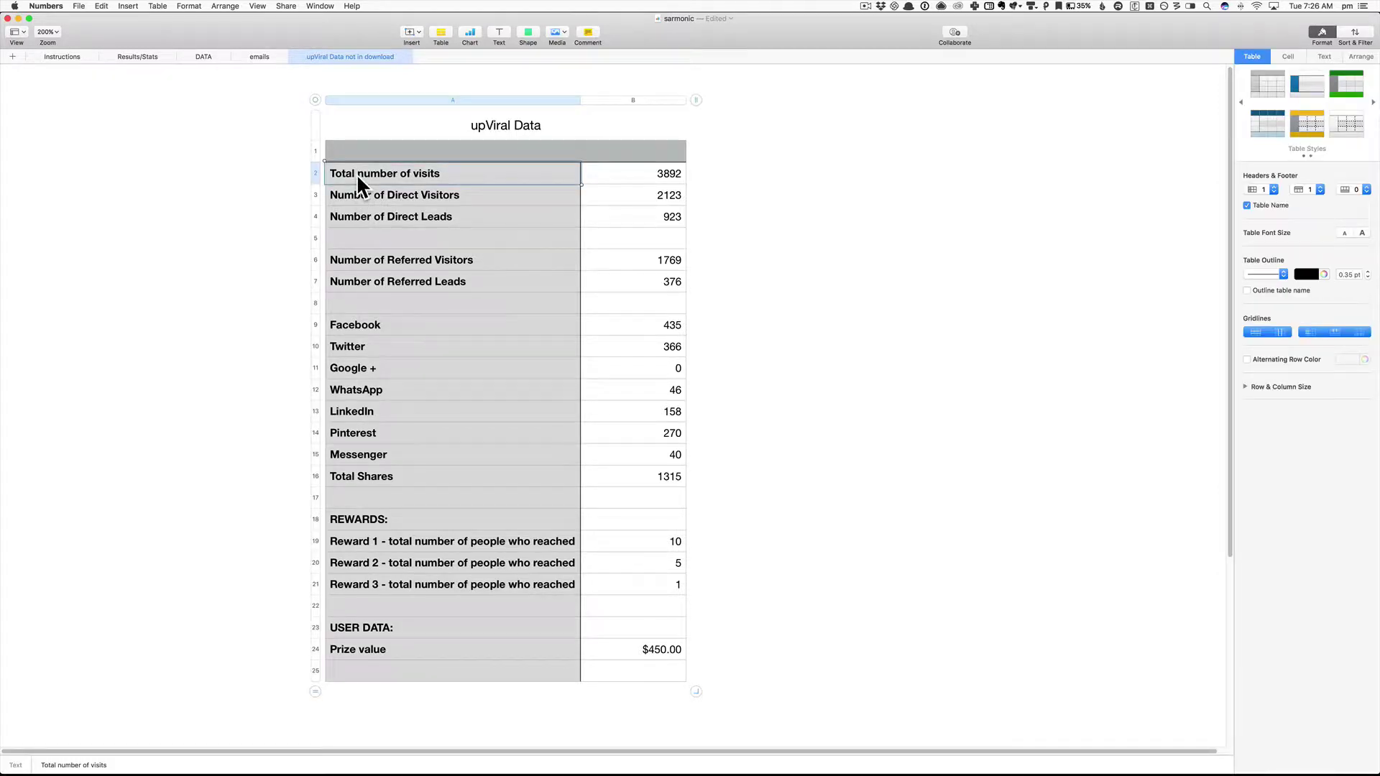
key(super+Tab)
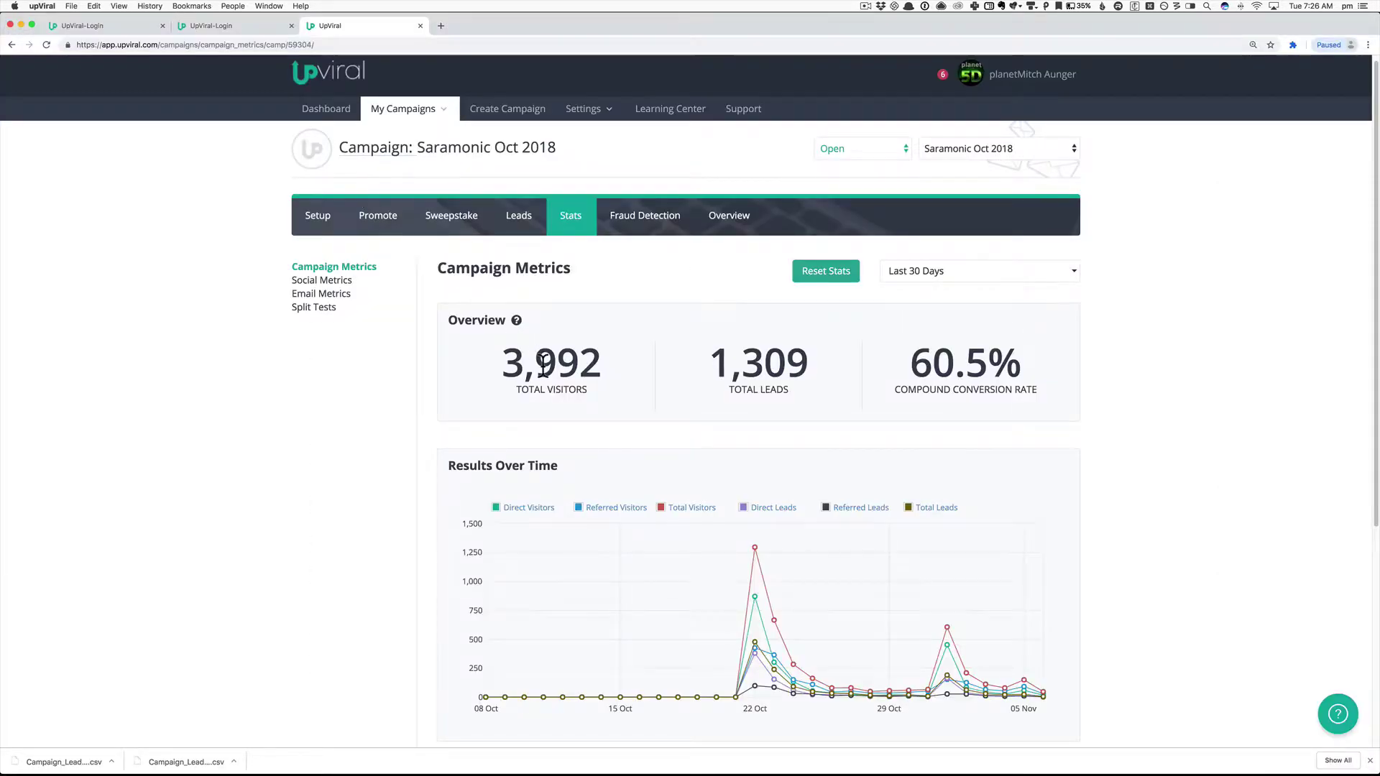
key(super+Tab)
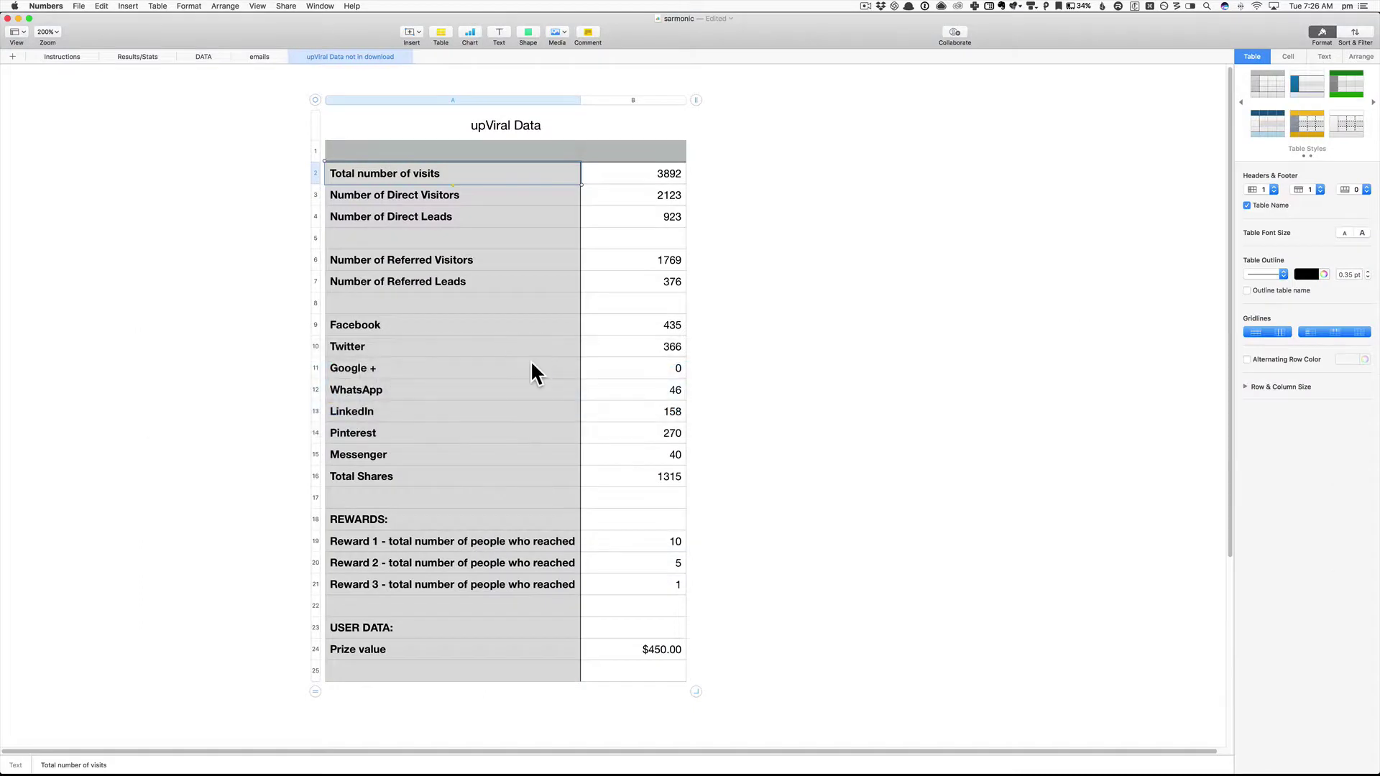
click(635, 184)
text(3992)
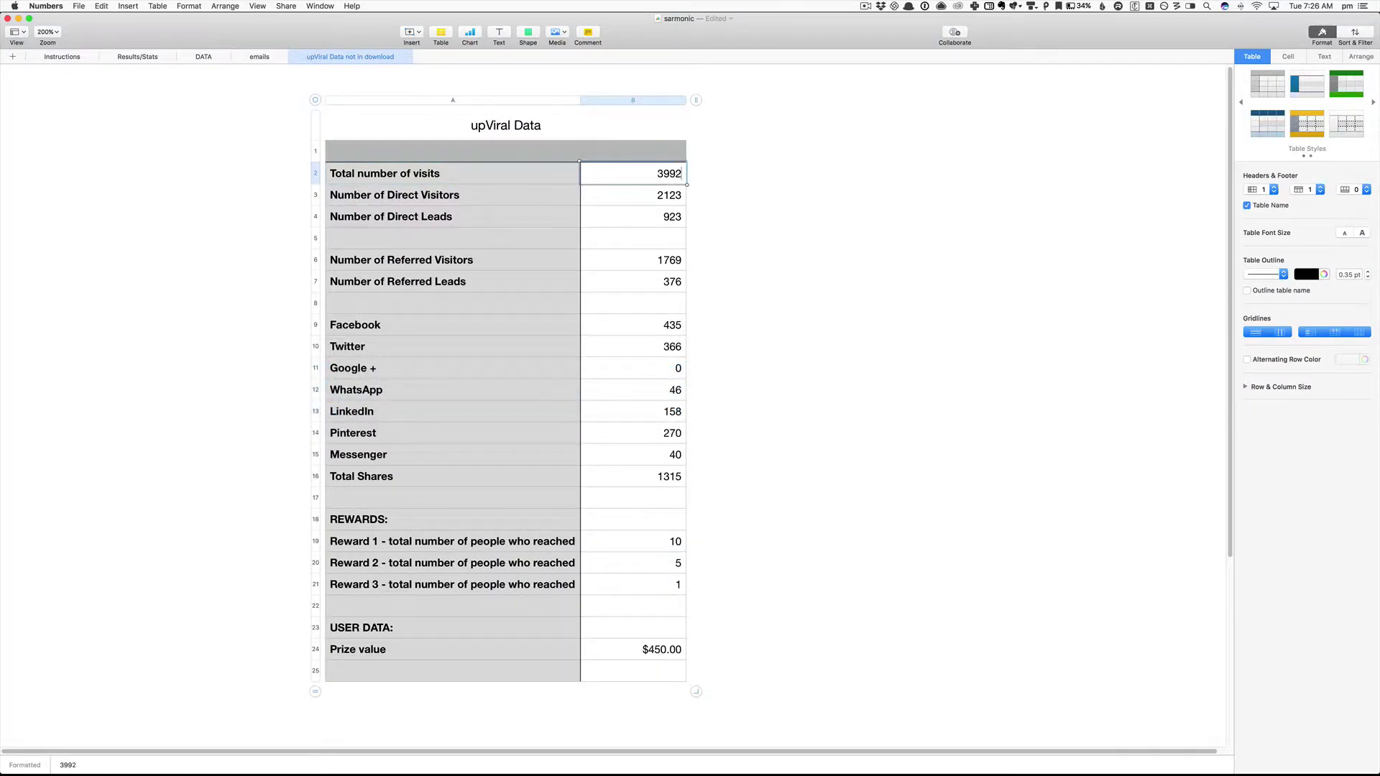
key(Return)
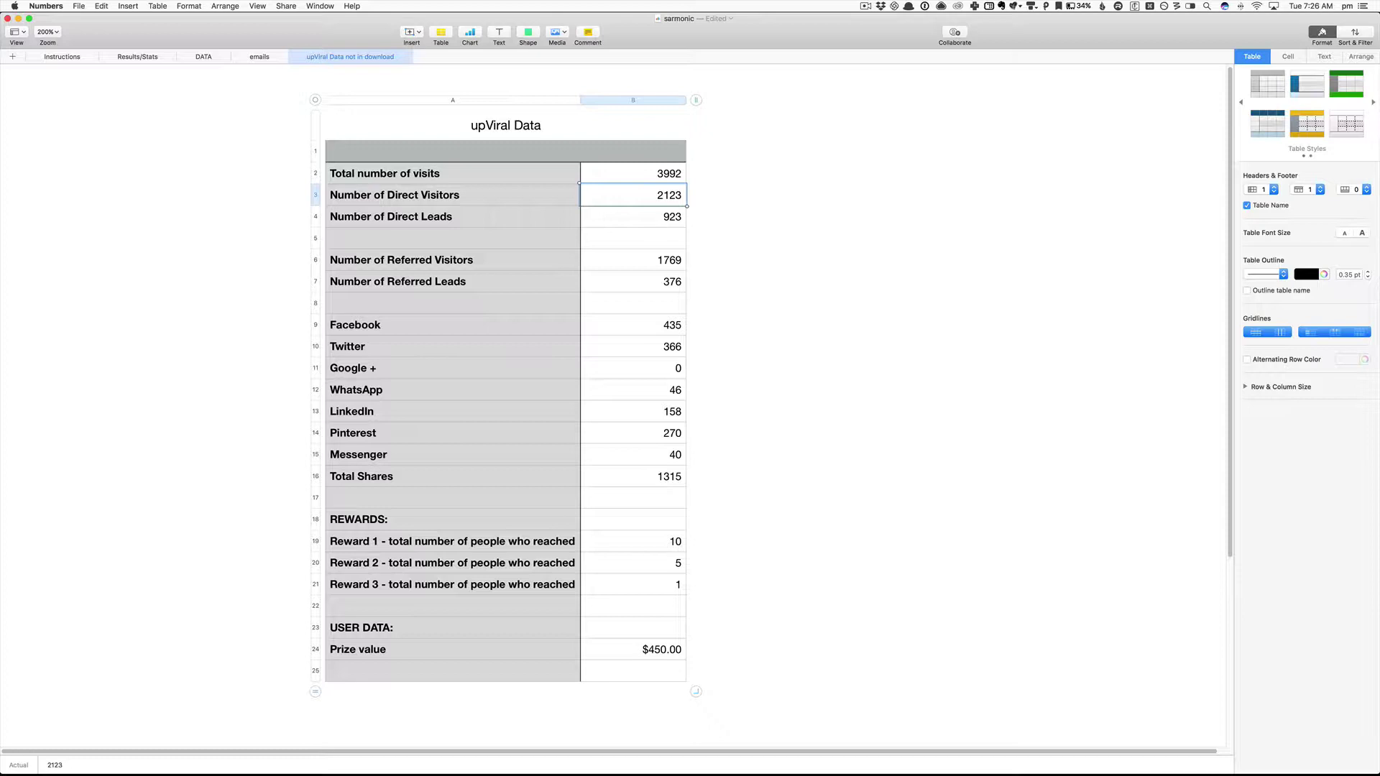
- Look up the direct visitors in UpViral and set the Number of Direct Visitors in the upViral Data table to 2165
key(super+Tab)
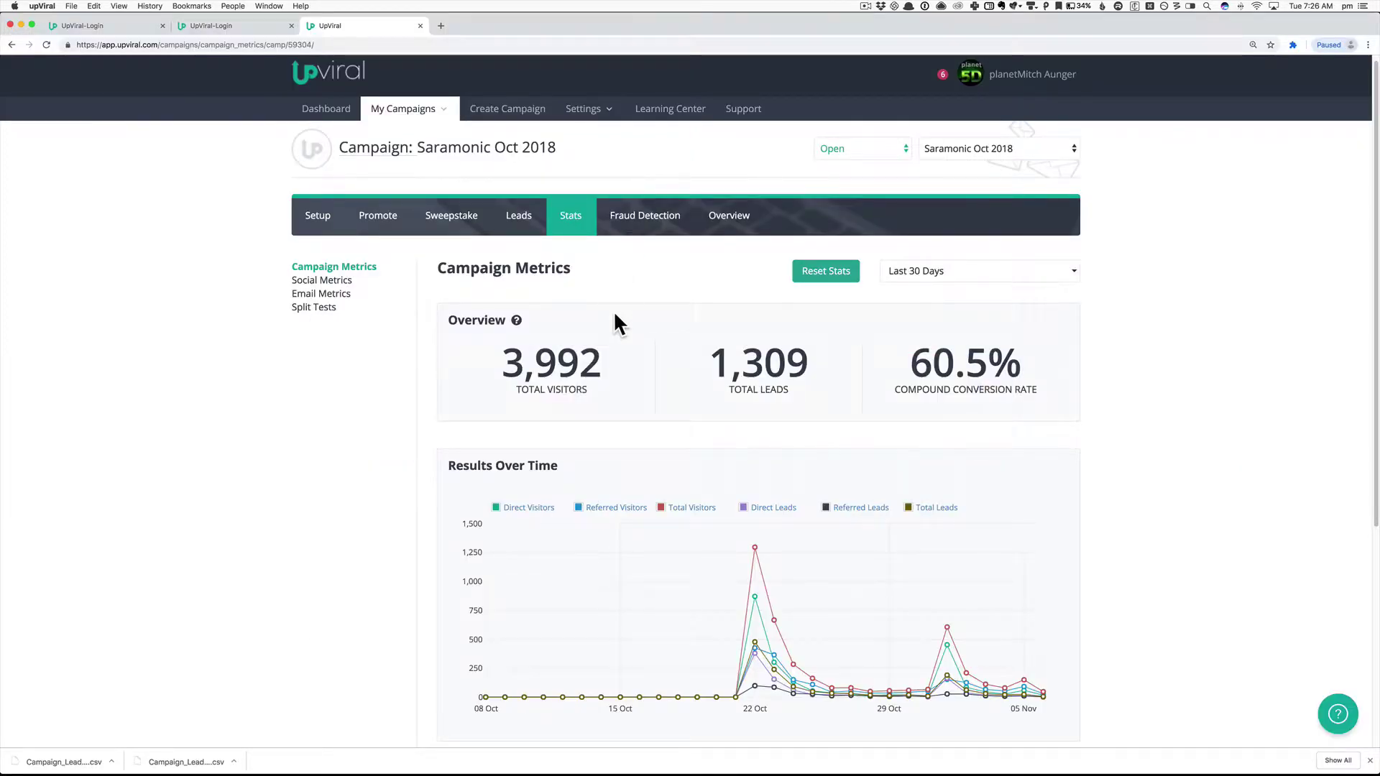
scroll(613, 309, down, 4)
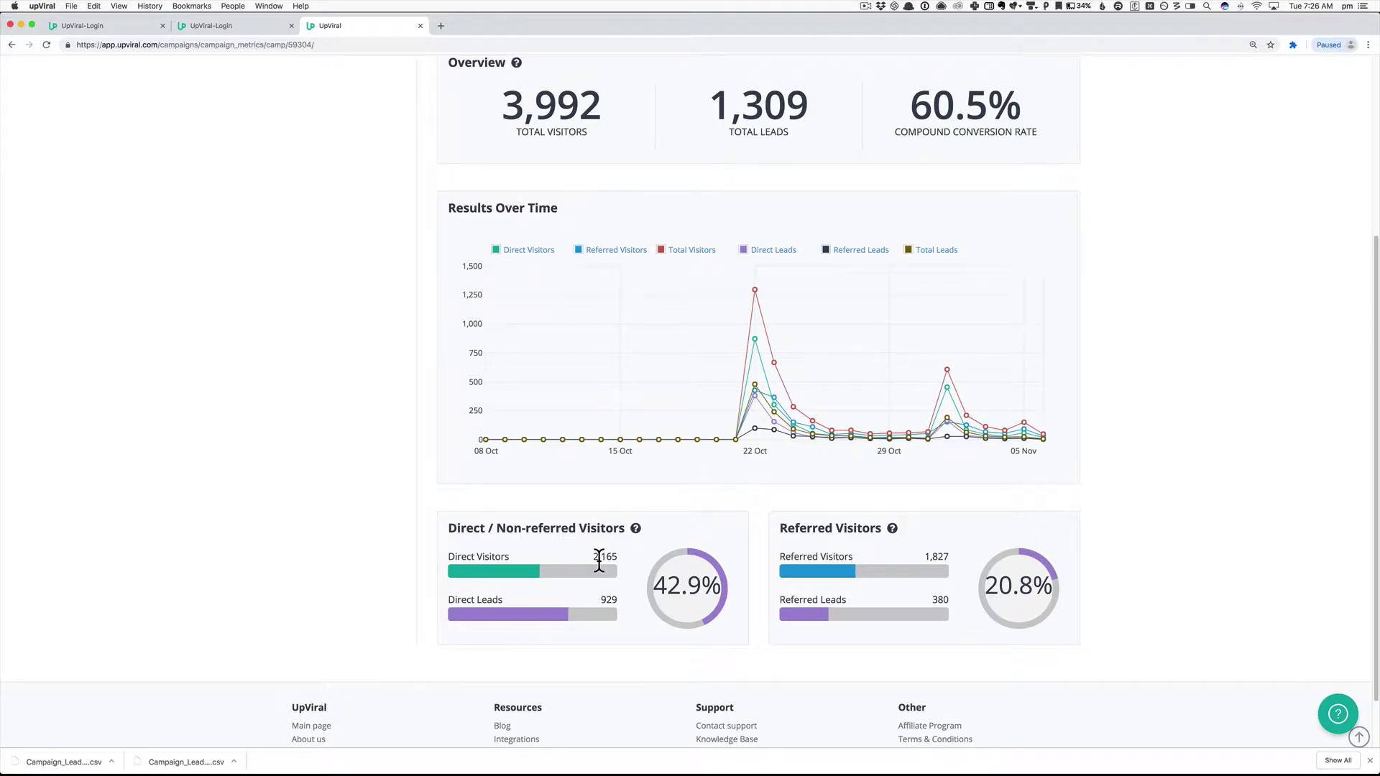
key(super+Tab)
text(2165)
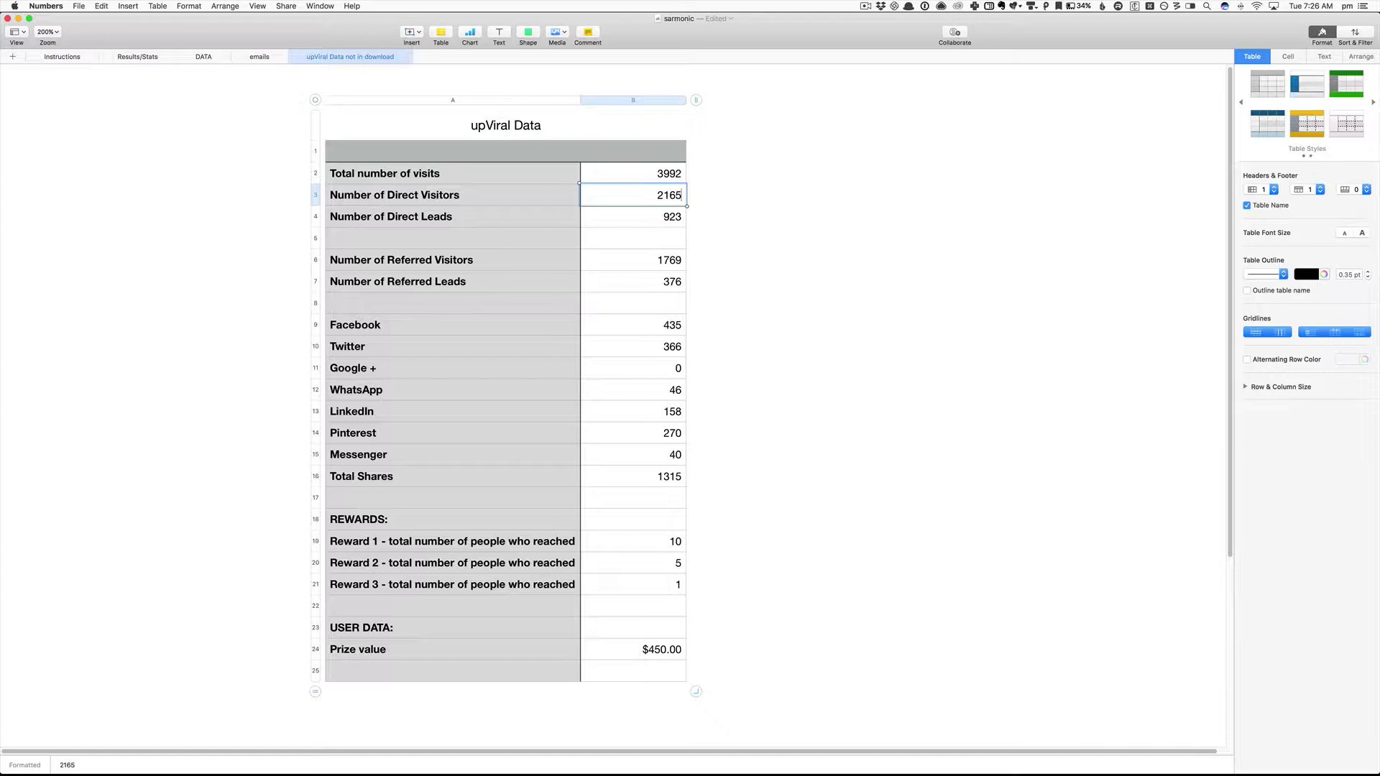
key(Return)
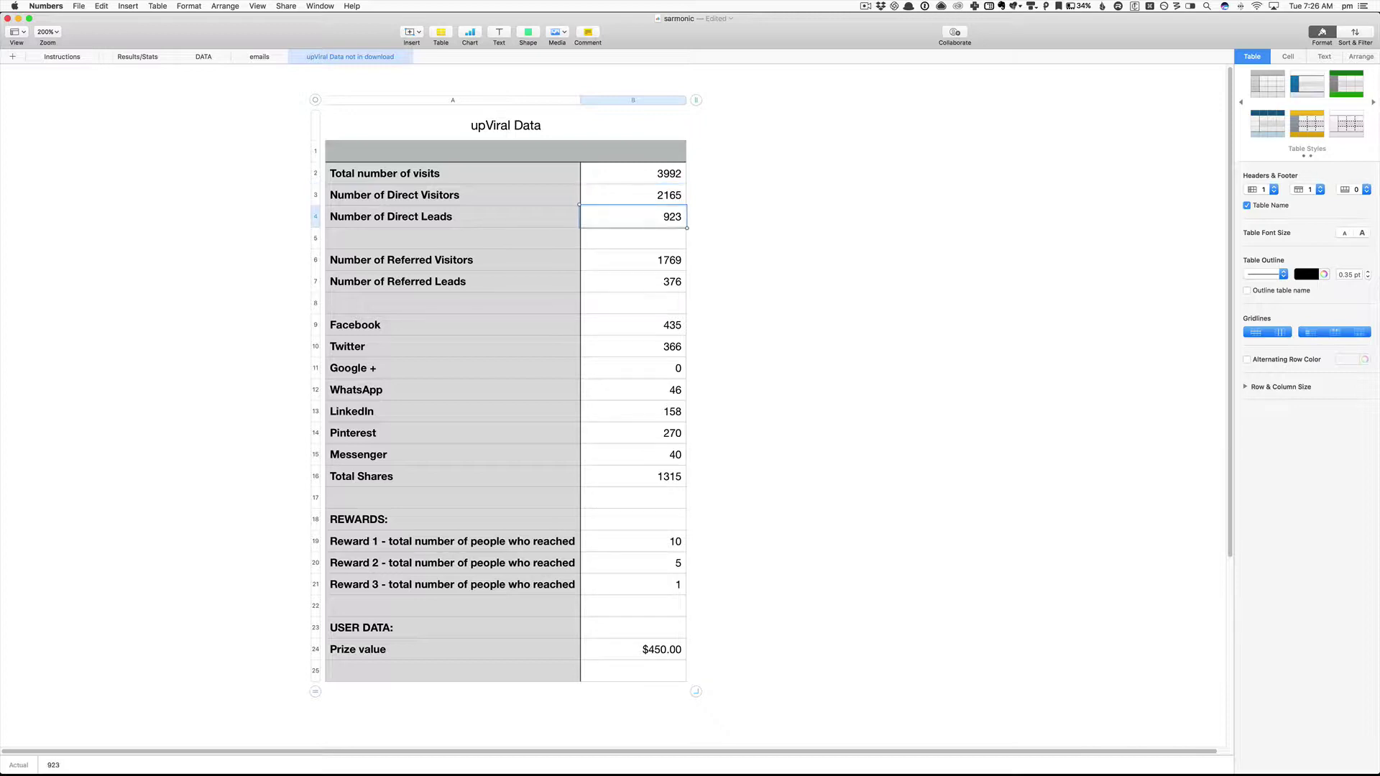
- Look up the direct leads in UpViral and set the Number of Direct Leads in the upViral Data table to 929
key(super+Tab)
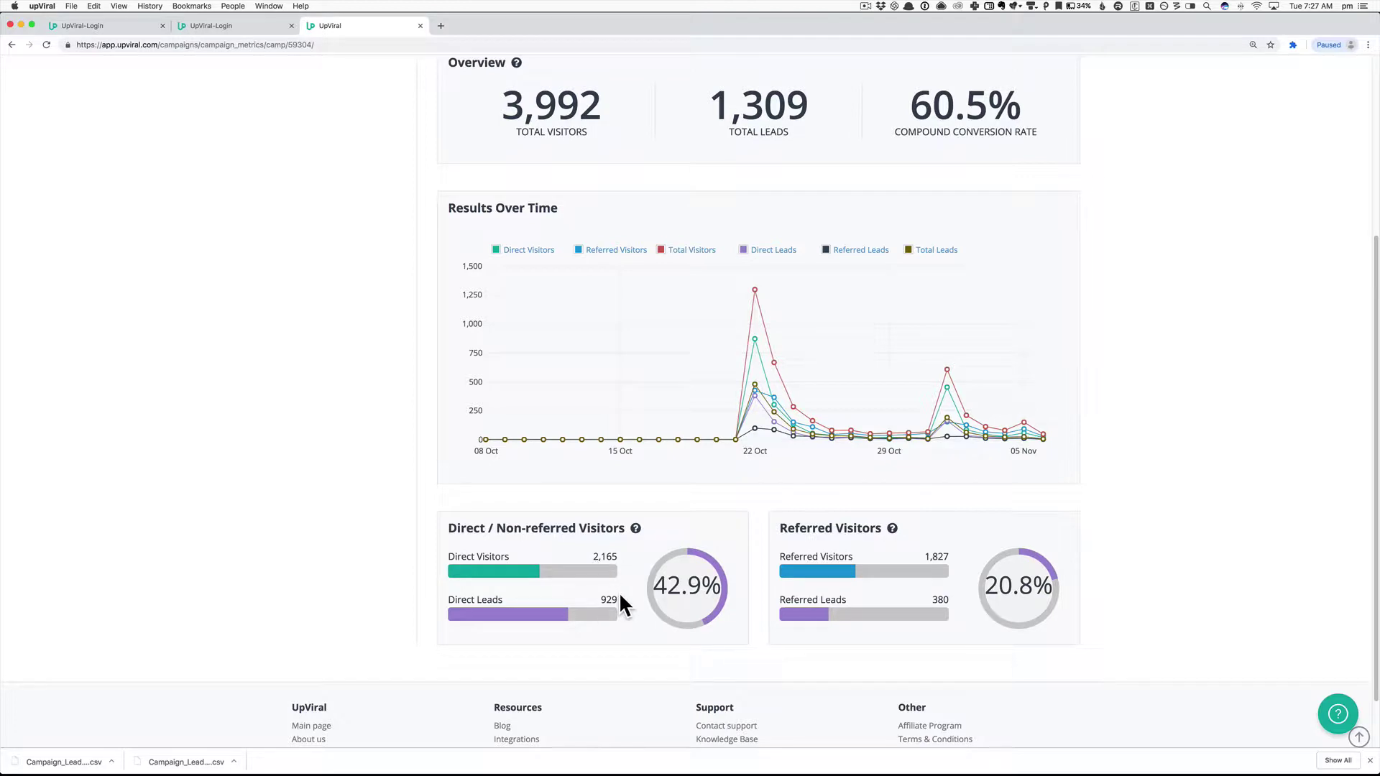
key(super+Tab)
text(929)
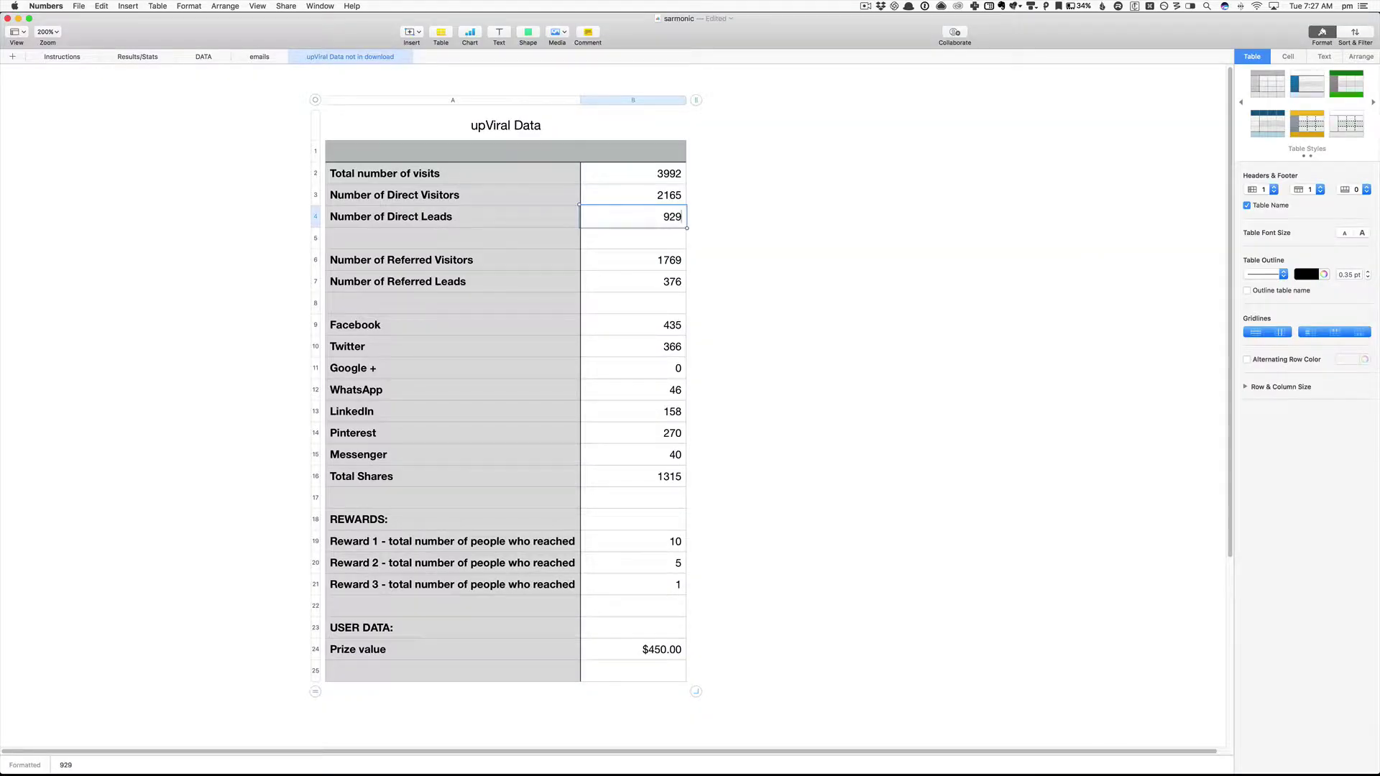
key(Return)
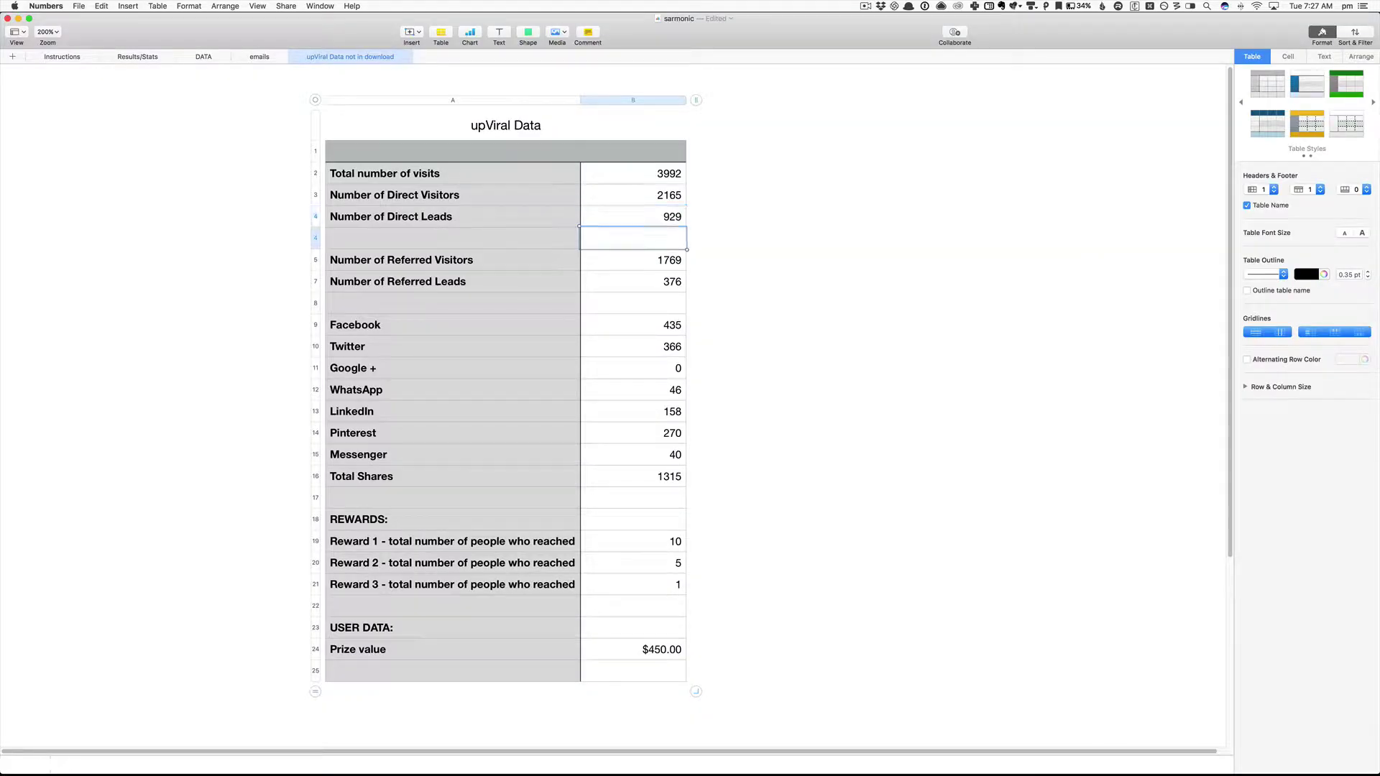
key(Return)
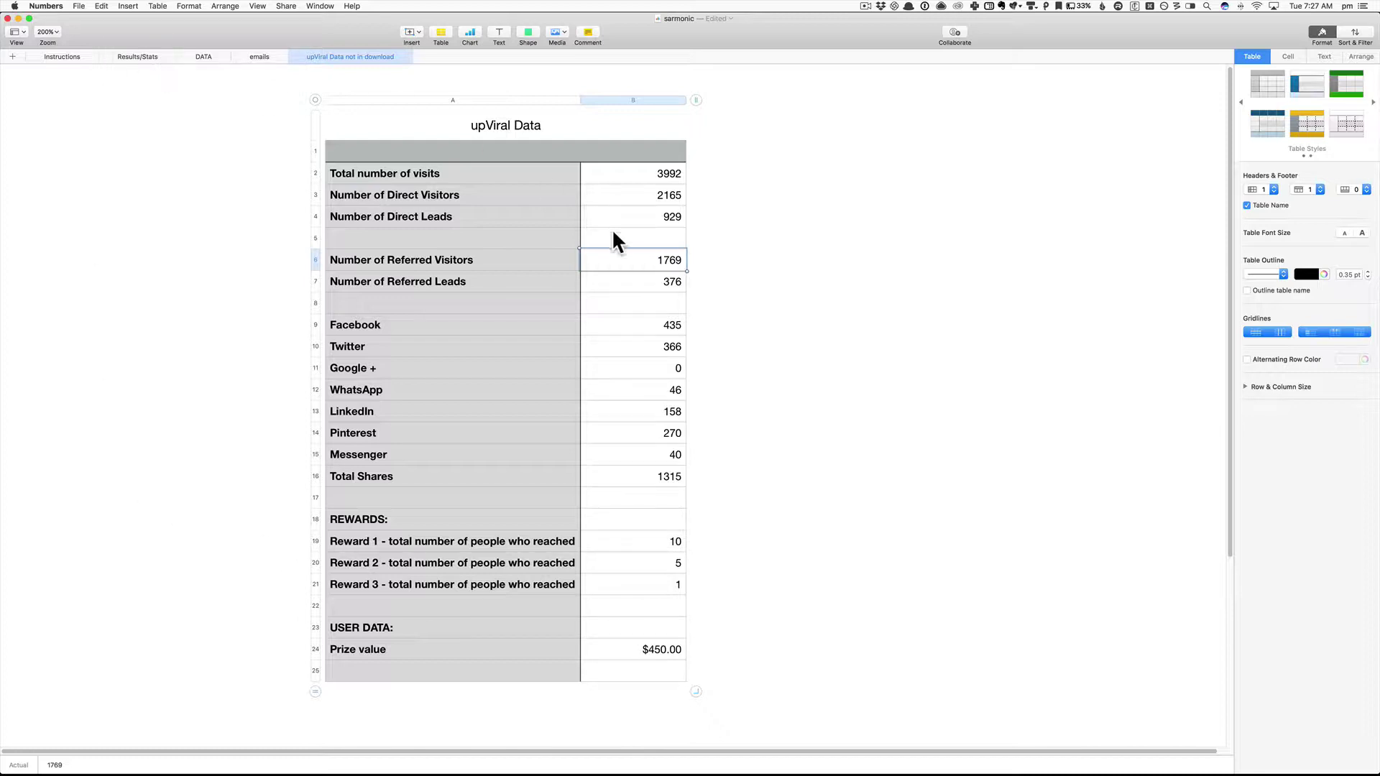
- Select the Facebook through Messenger rows in the upViral Data table and review the matching Social Percentages in the Campaign Stats table
drag(458, 321, 662, 456)
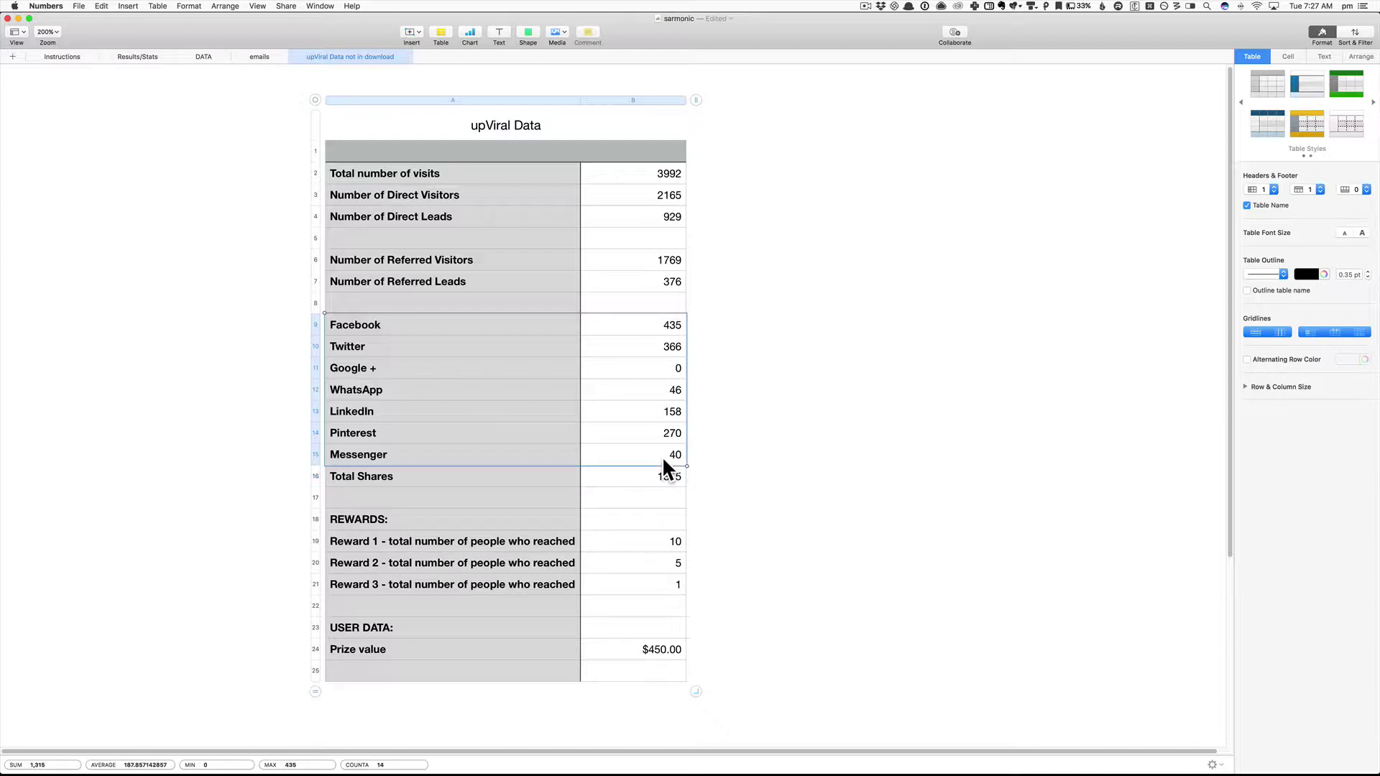
click(141, 58)
scroll(148, 258, down, 10)
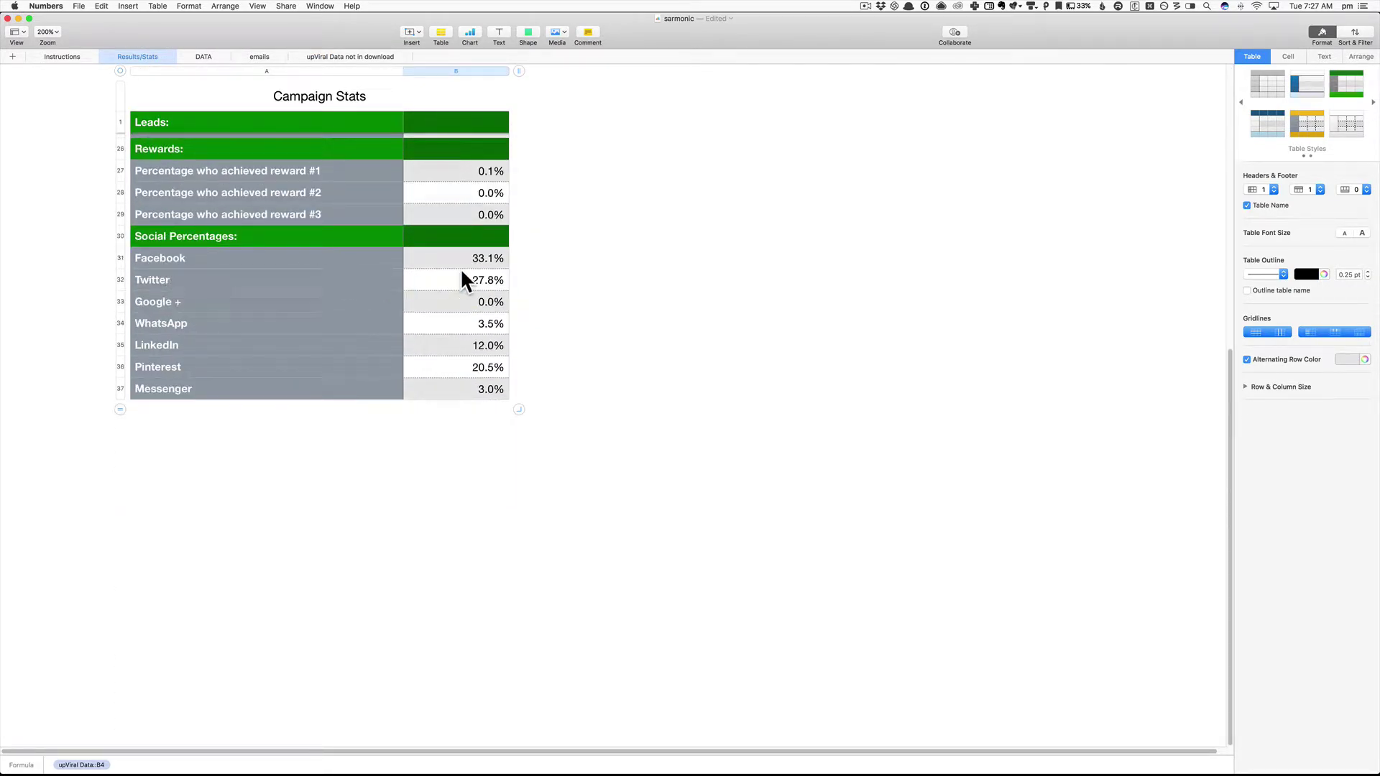
click(488, 258)
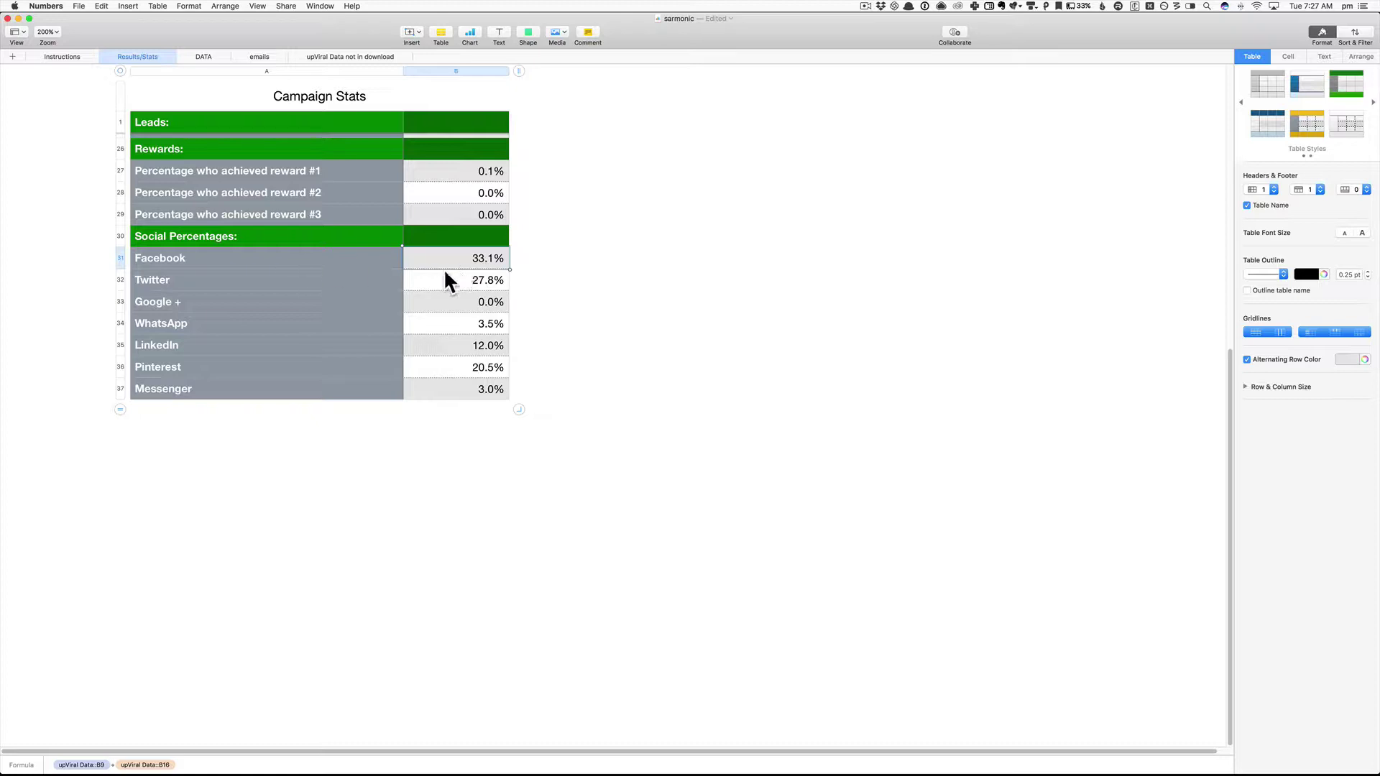
scroll(401, 288, up, 10)
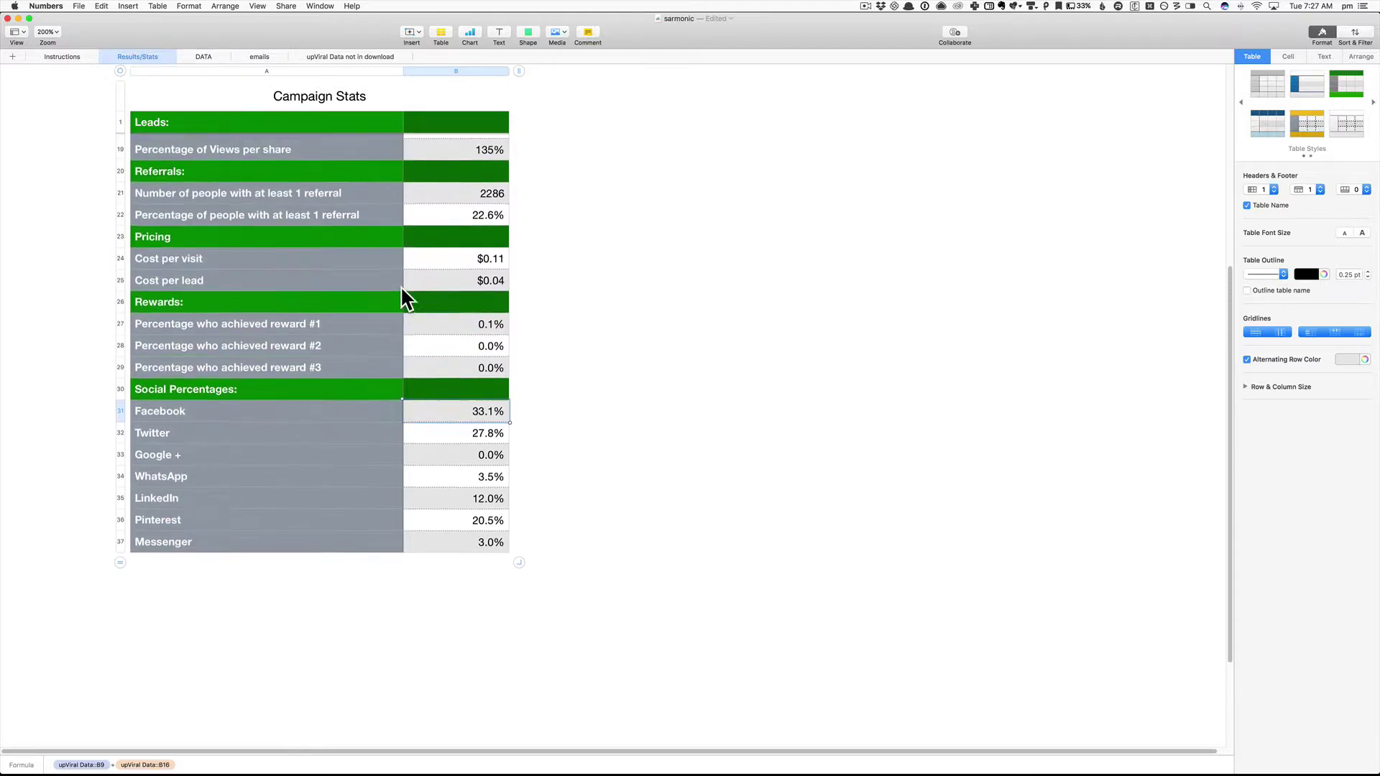
scroll(401, 289, up, 2)
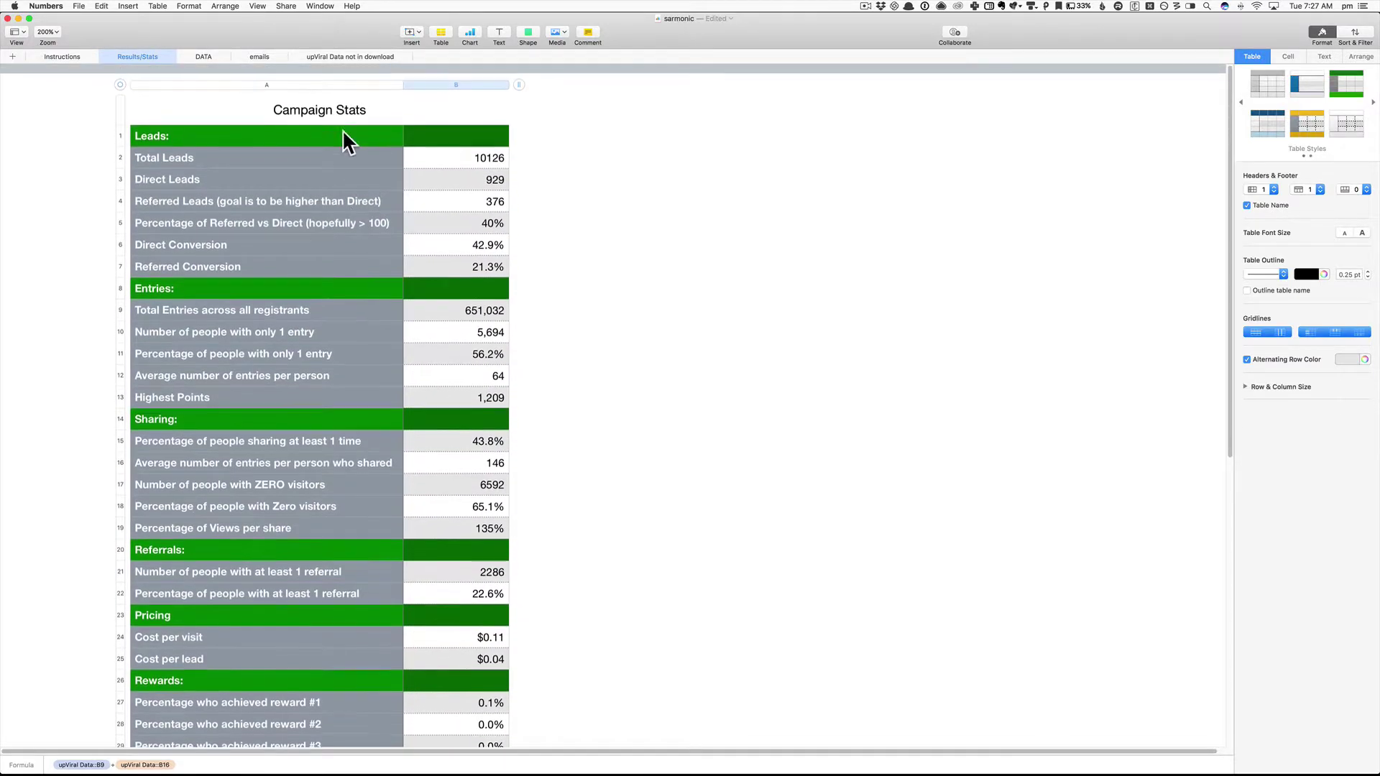
- Return to the upViral Data sheet, switch to UpViral and display the campaign's Social Metrics
click(347, 56)
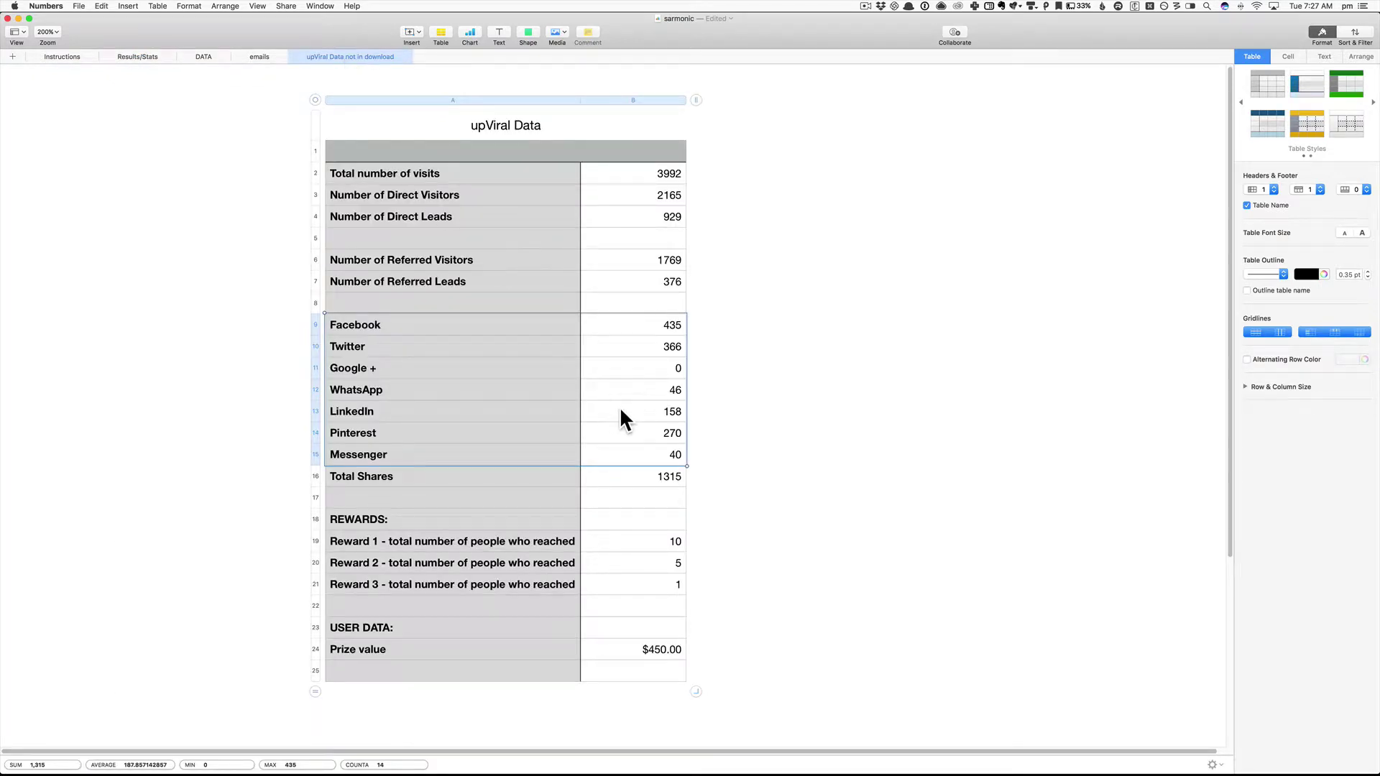
key(super+Tab)
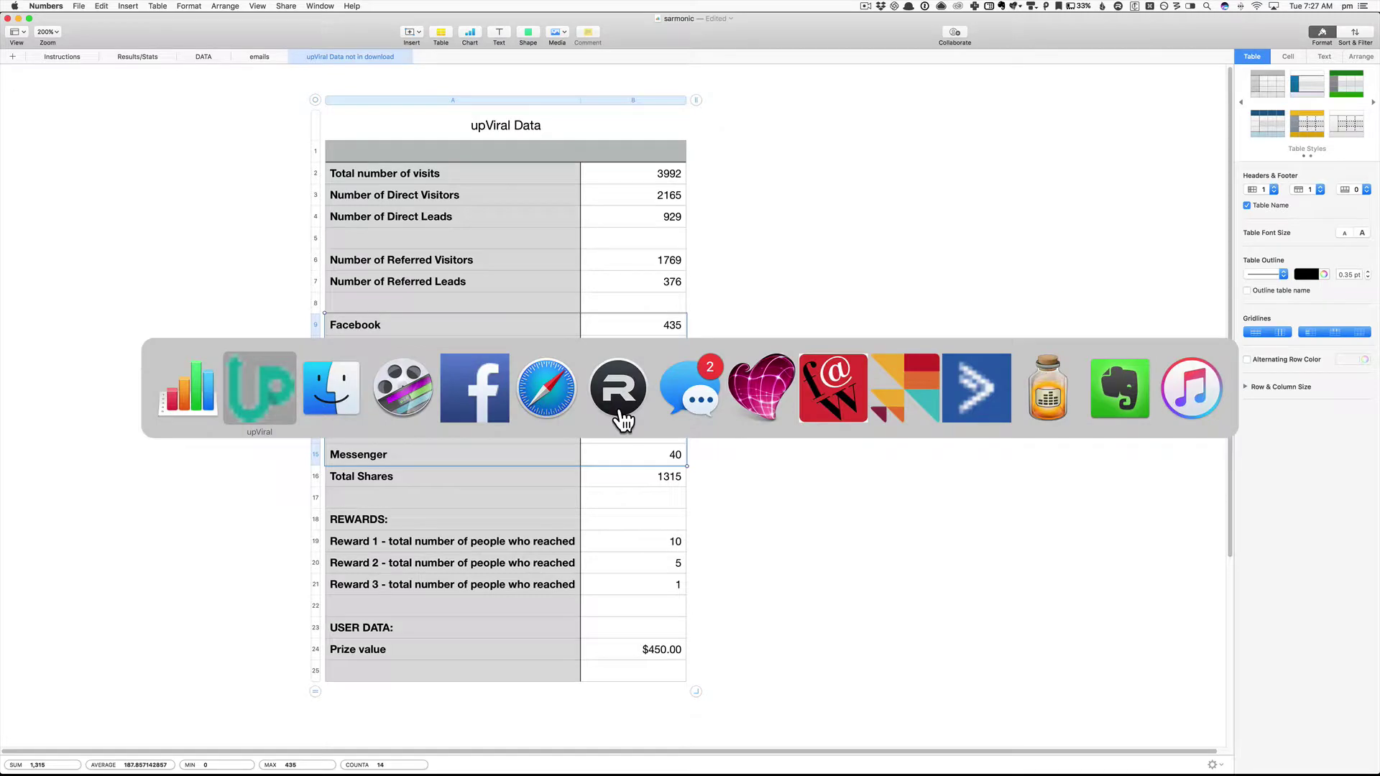
scroll(588, 355, up, 5)
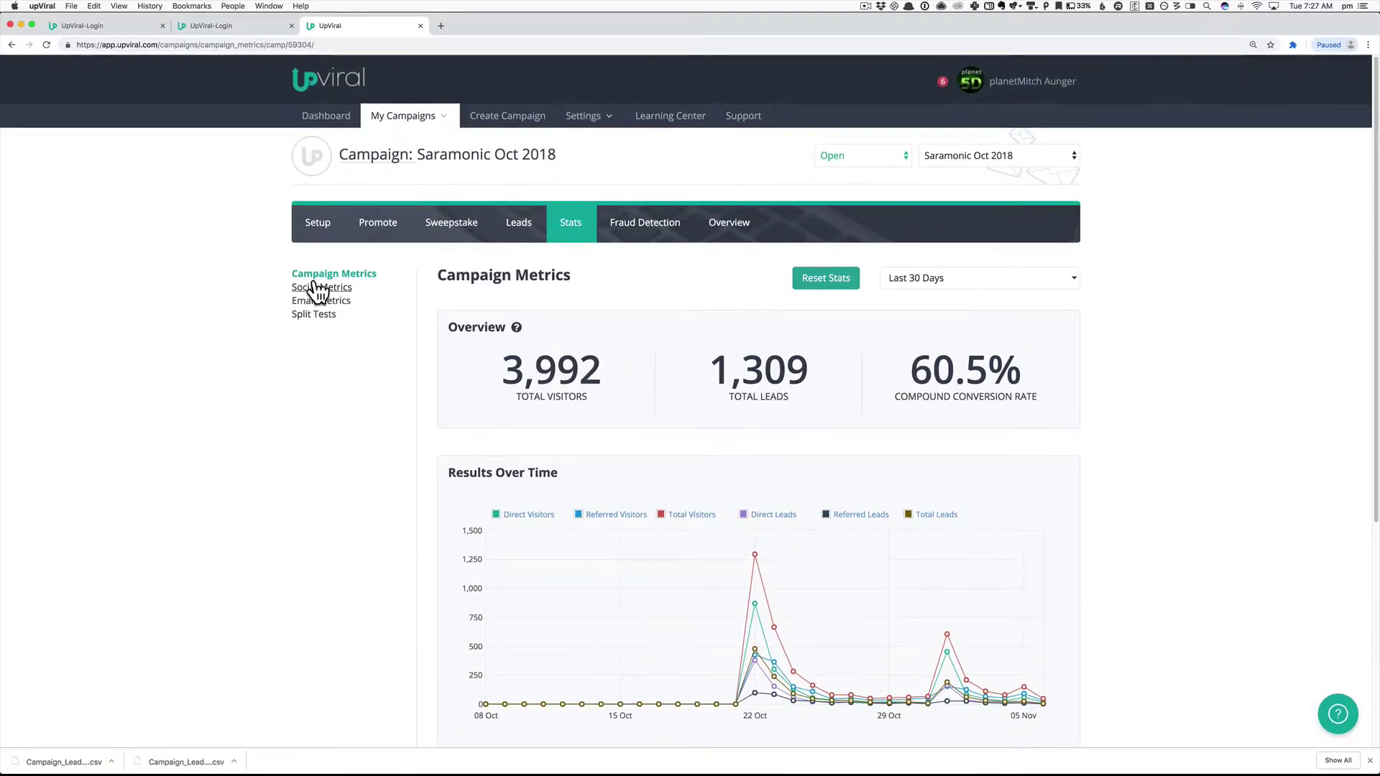
click(305, 289)
scroll(697, 366, down, 3)
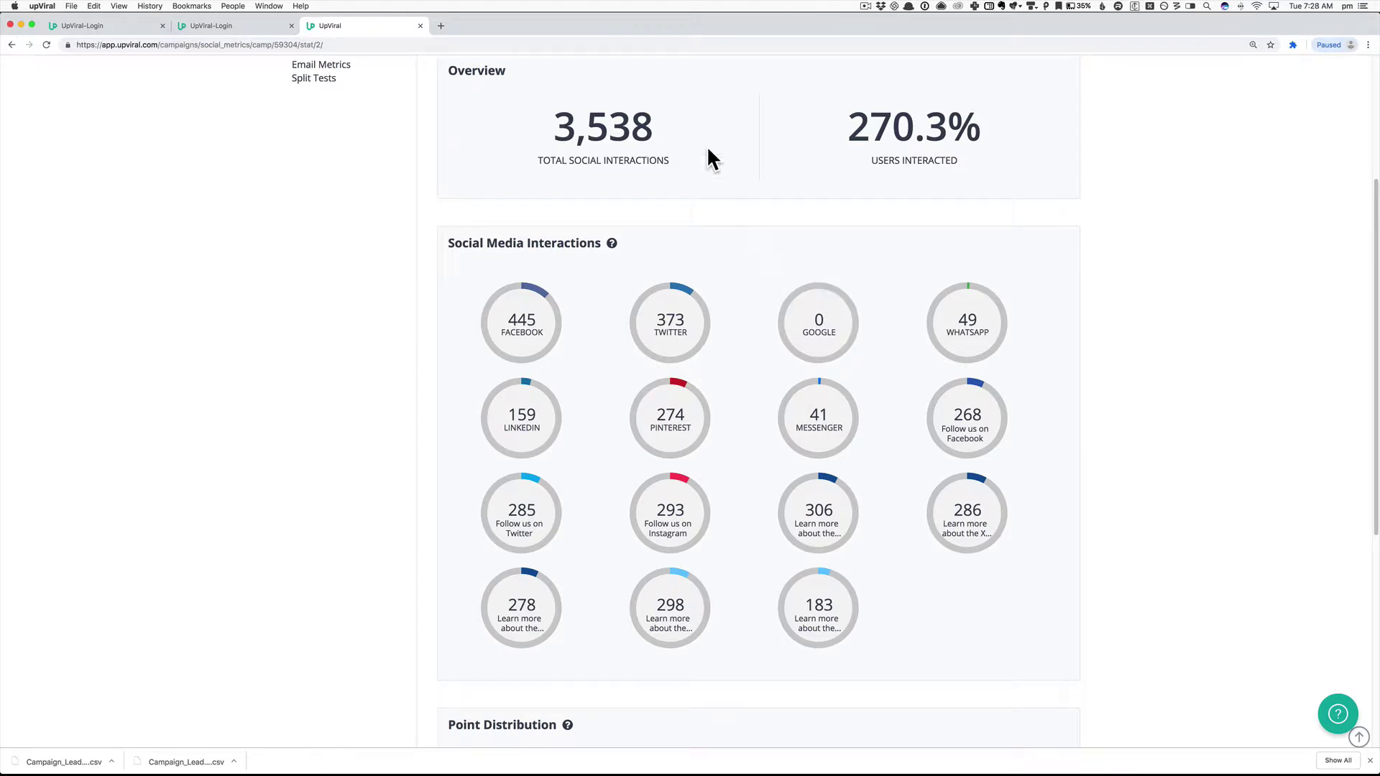
- Examine the Social Media Interactions counts for each network's share button and the custom follow and learn-more actions
mouse_move(531, 323)
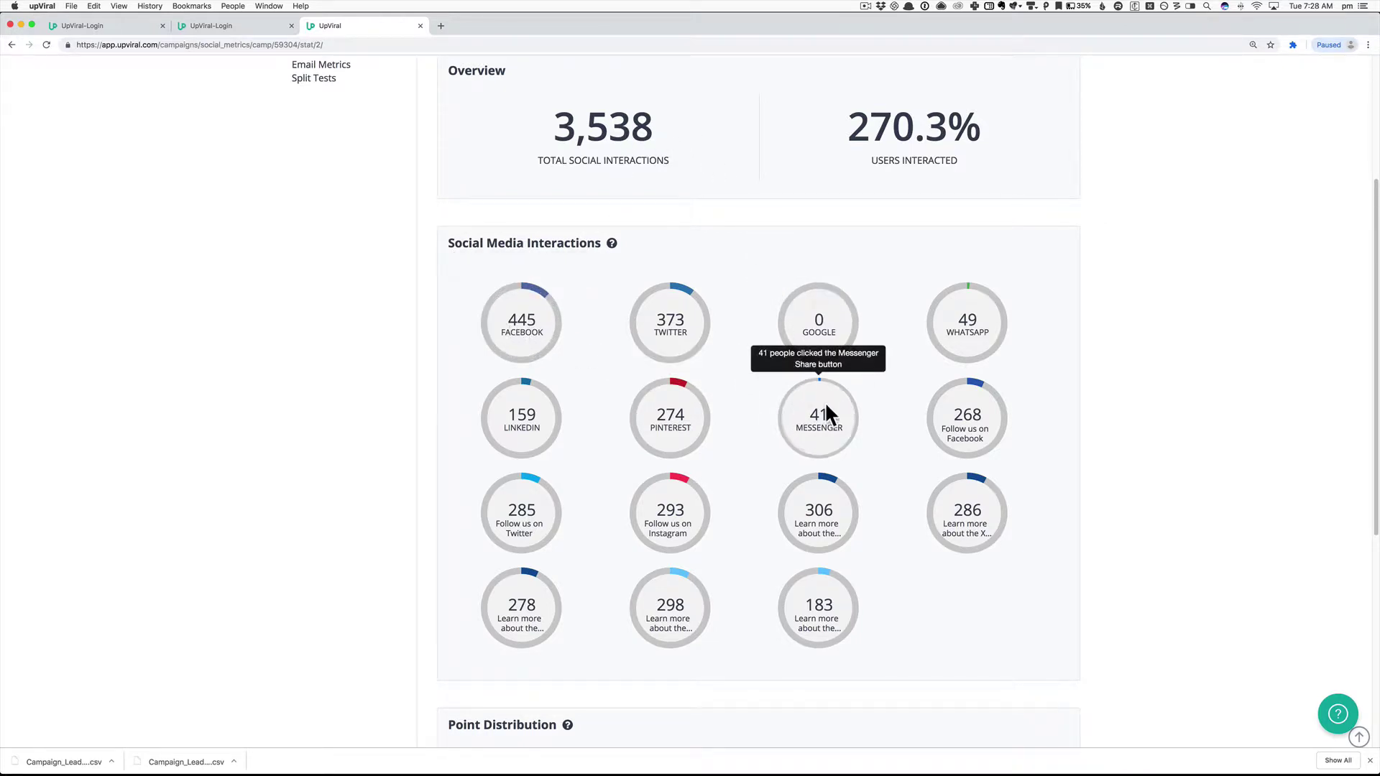
mouse_move(978, 450)
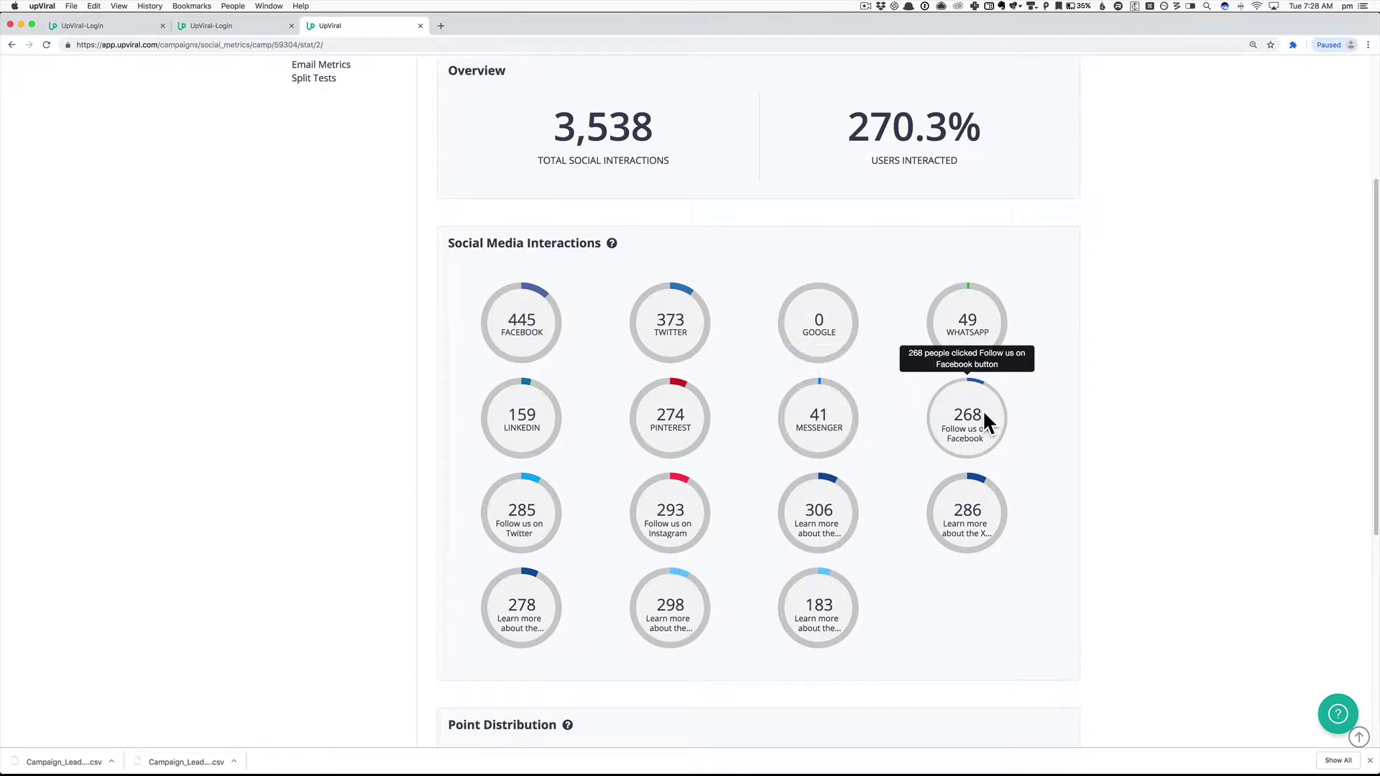
mouse_move(531, 511)
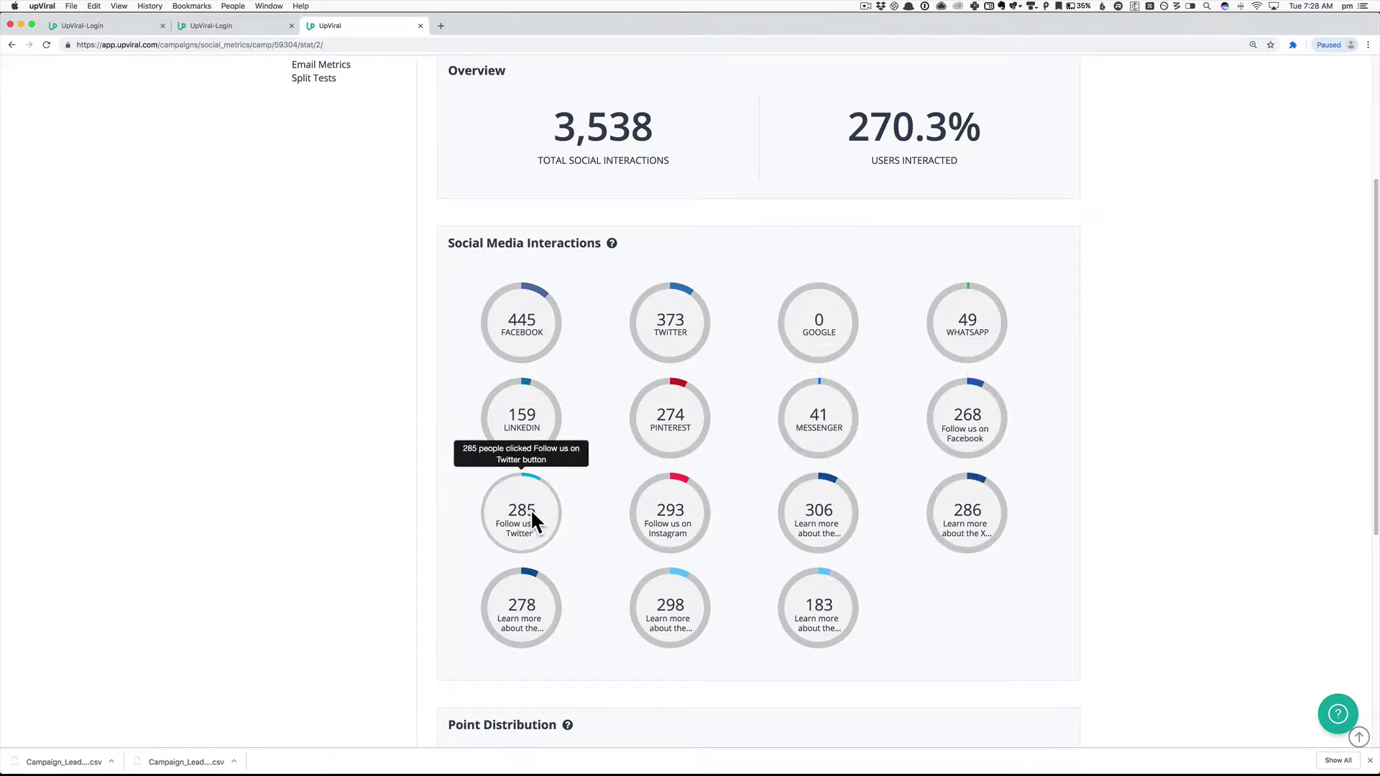
mouse_move(816, 613)
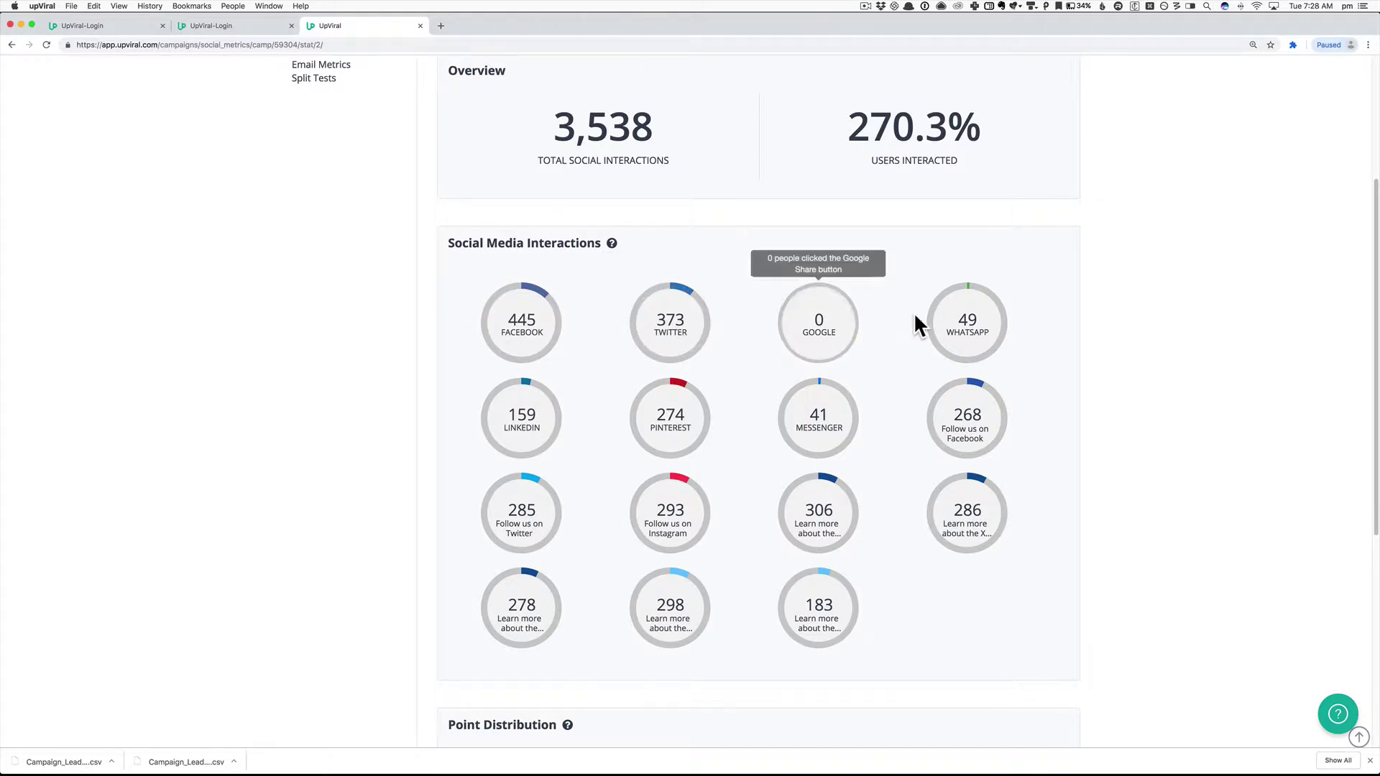
mouse_move(956, 318)
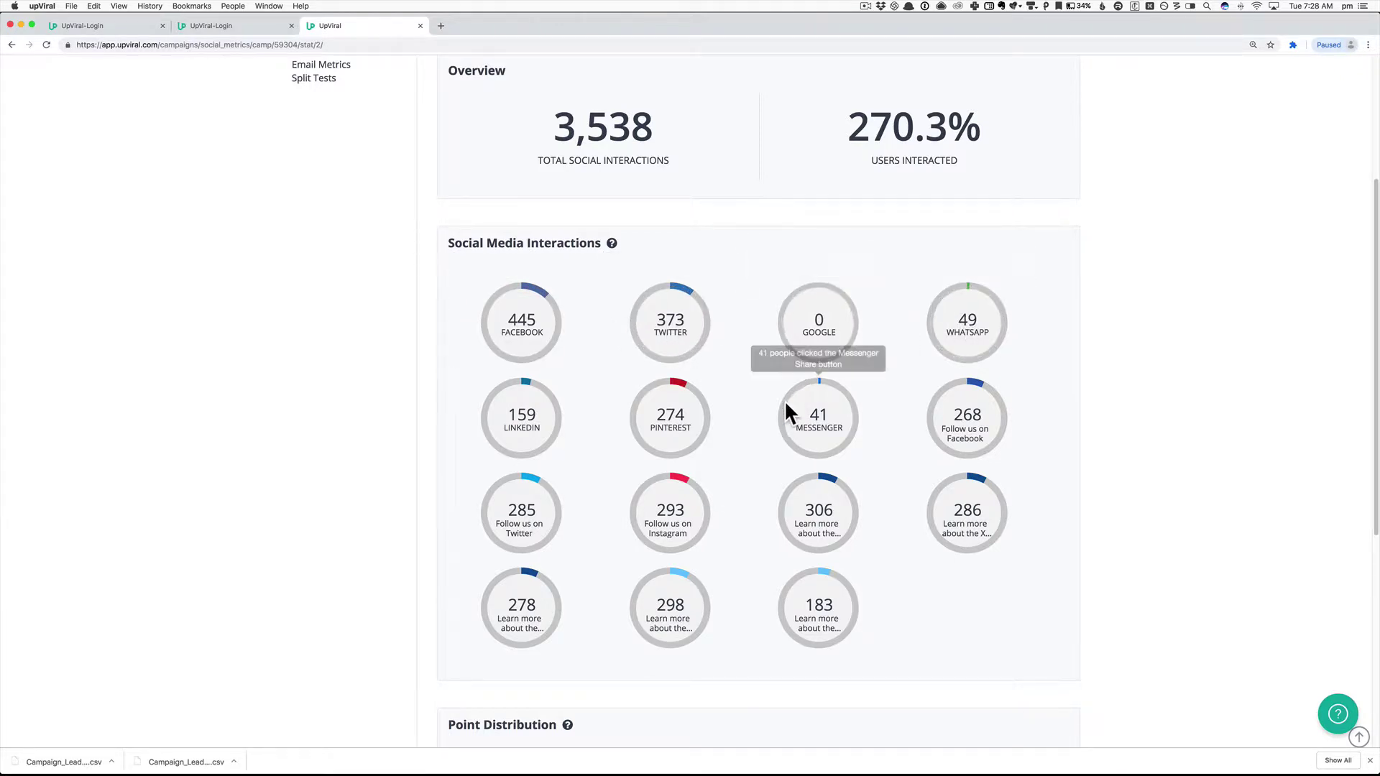
mouse_move(674, 413)
mouse_move(533, 424)
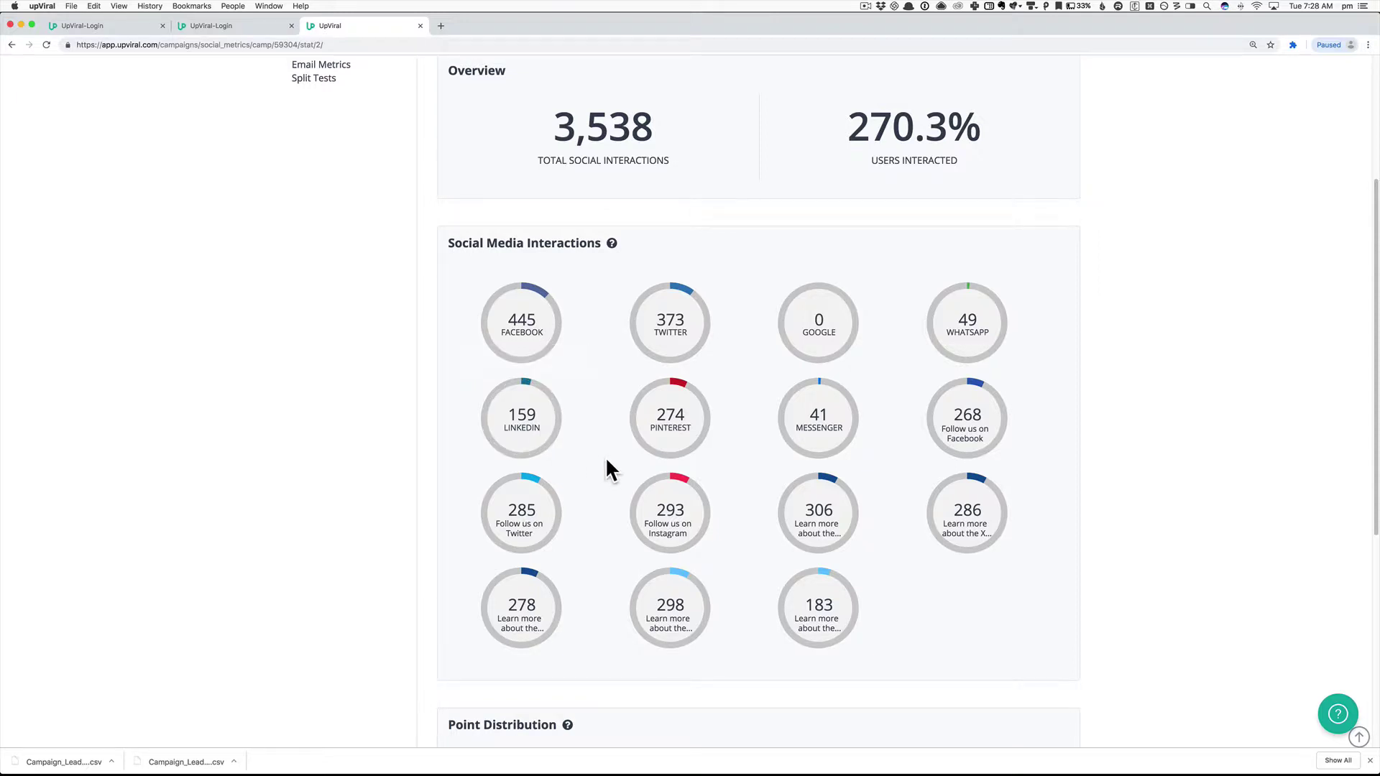
mouse_move(818, 404)
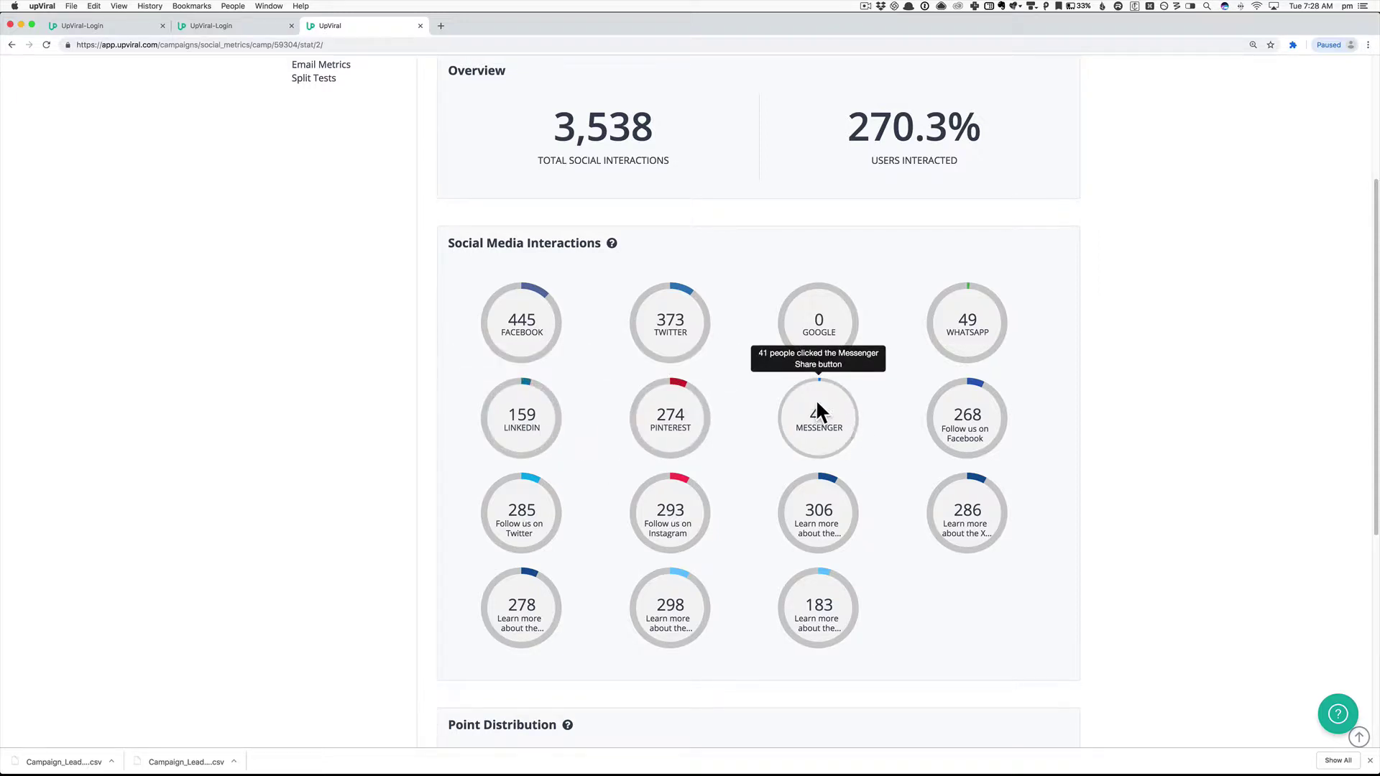
- Highlight the total social interactions and users interacted figures and compare them with the individual share and custom action counts
drag(554, 127, 662, 130)
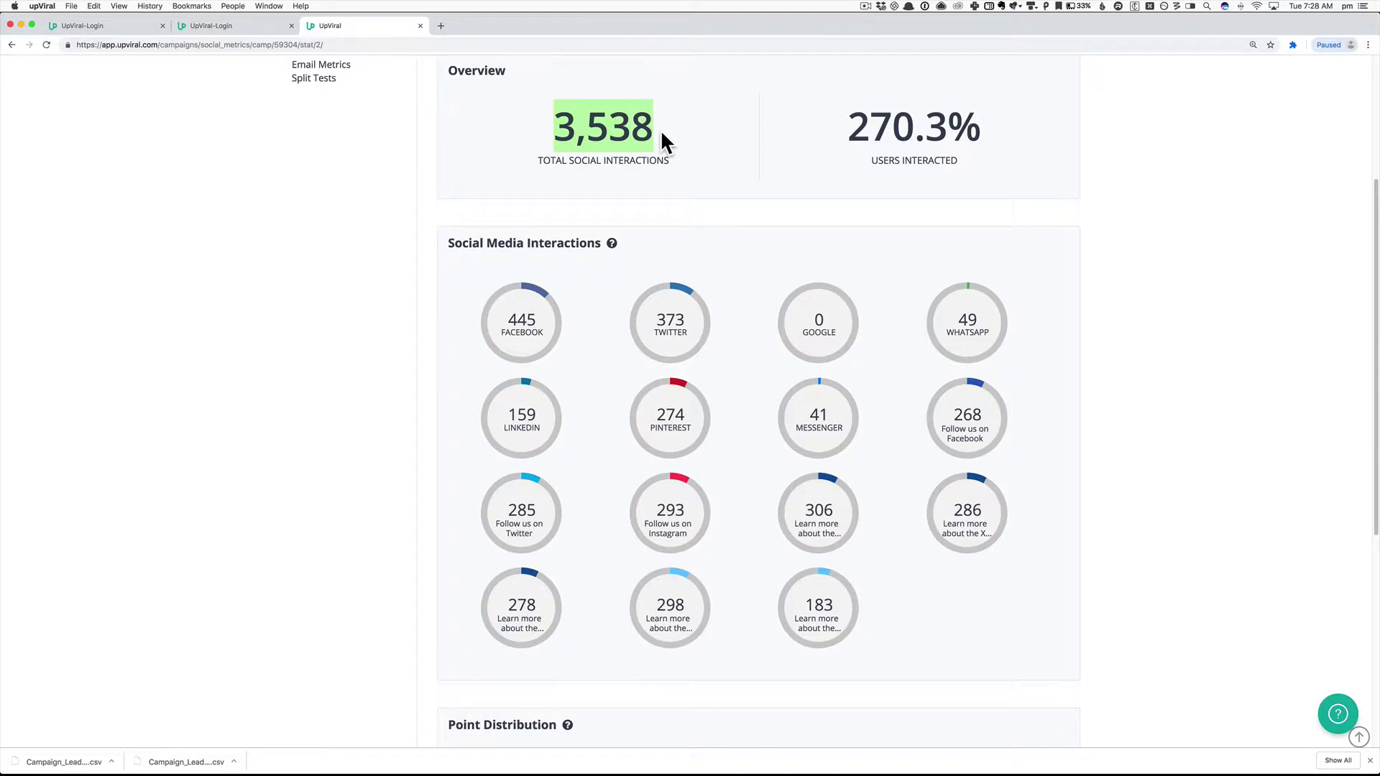
drag(847, 127, 1022, 143)
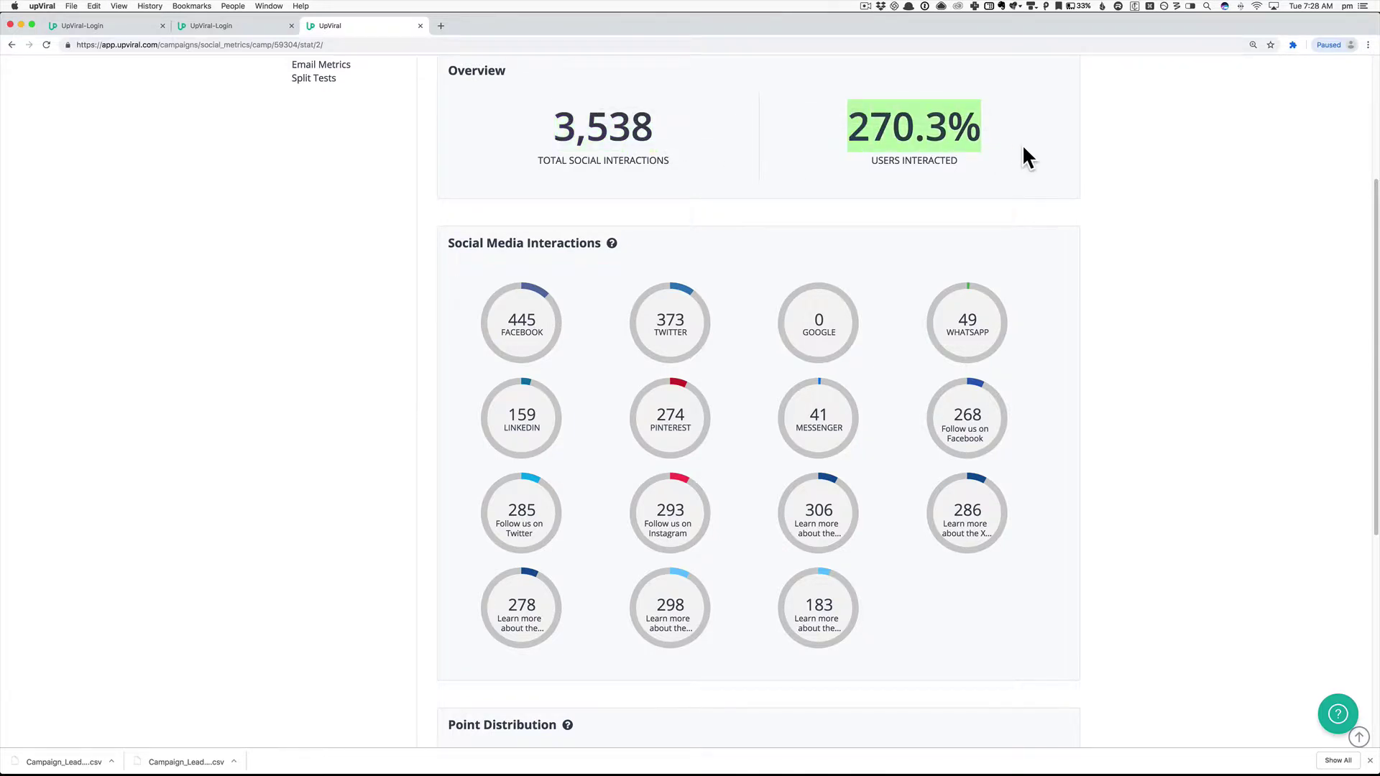
mouse_move(961, 550)
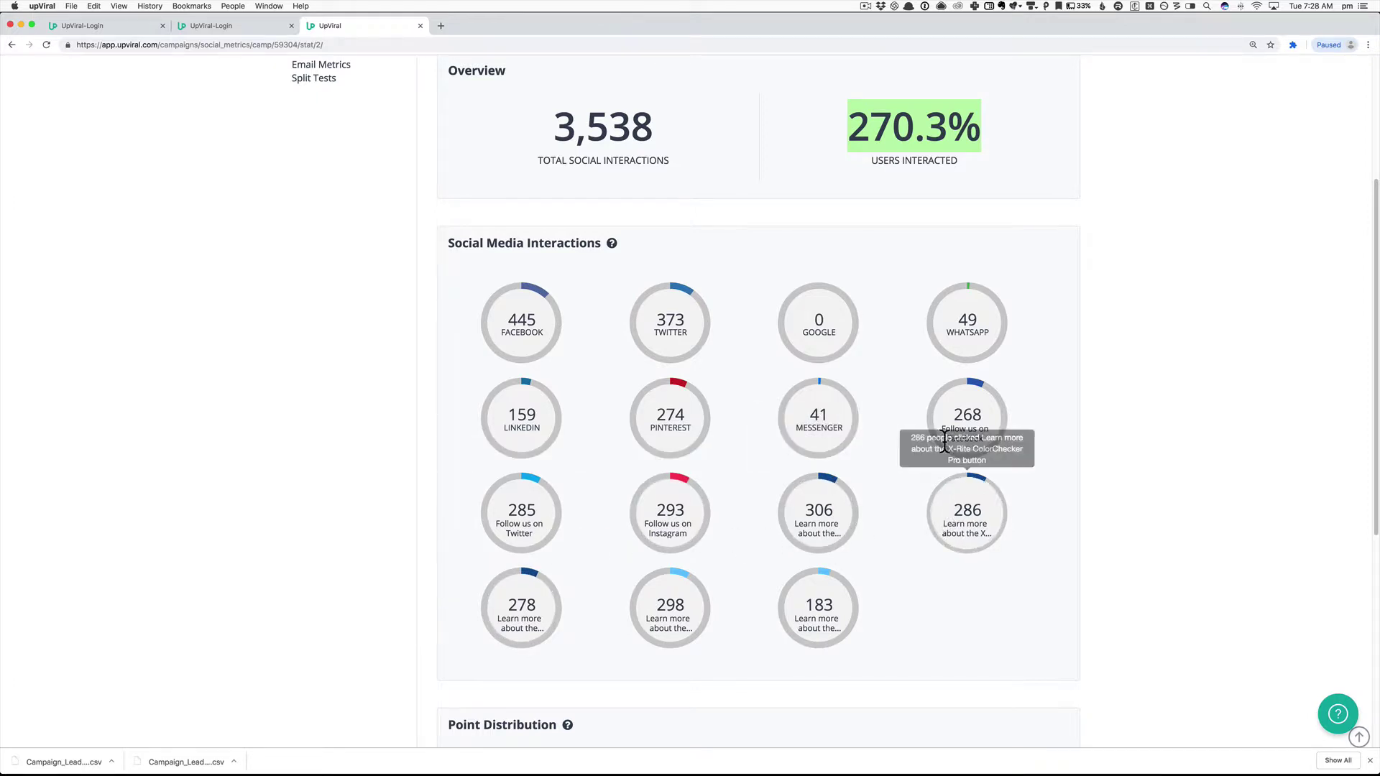
mouse_move(946, 417)
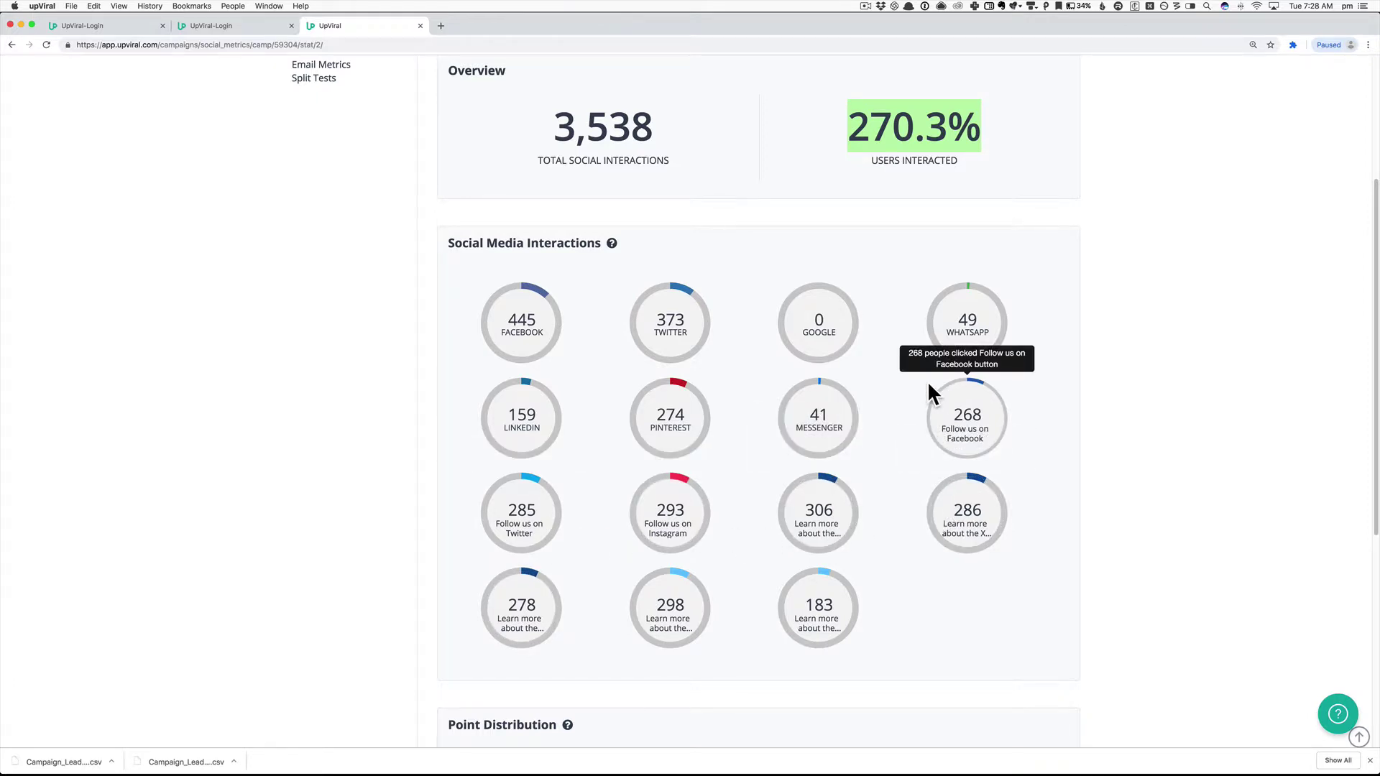
mouse_move(826, 402)
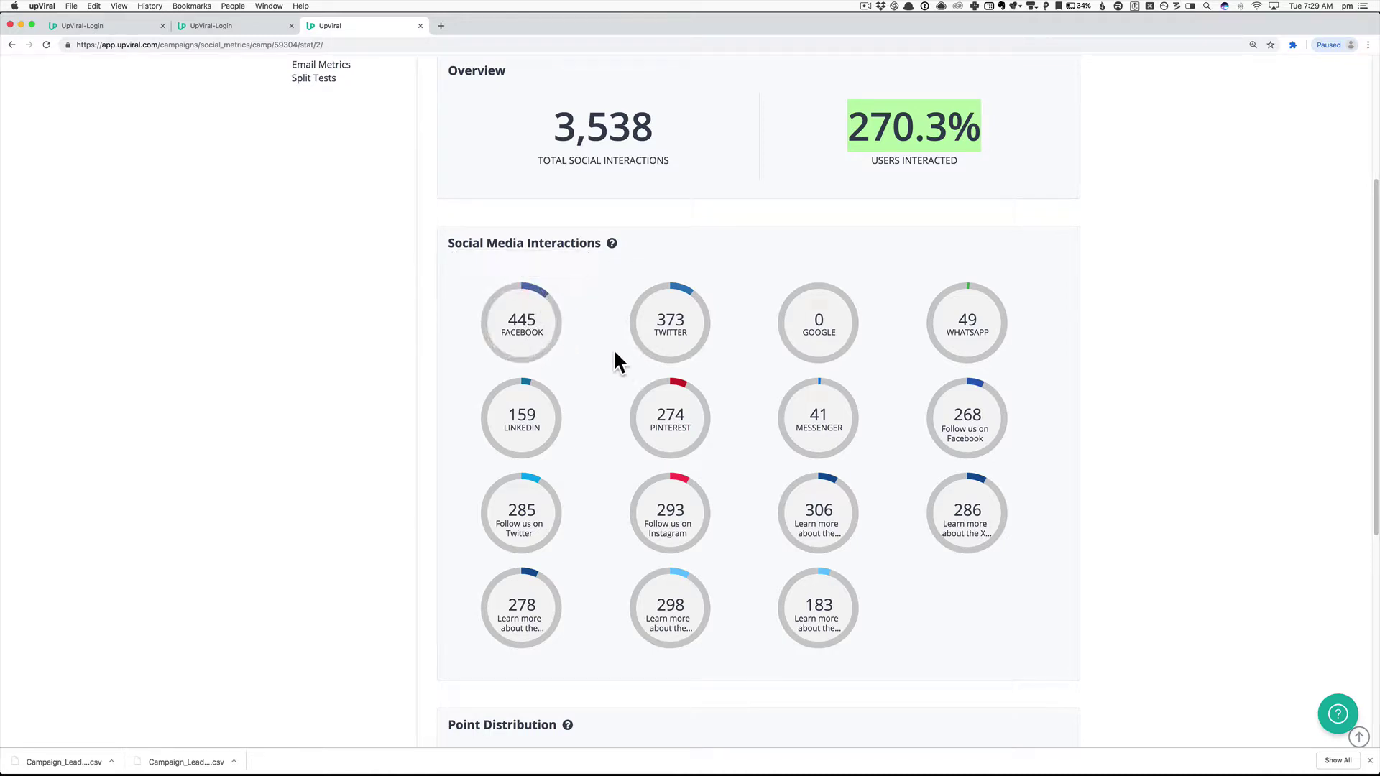
mouse_move(538, 286)
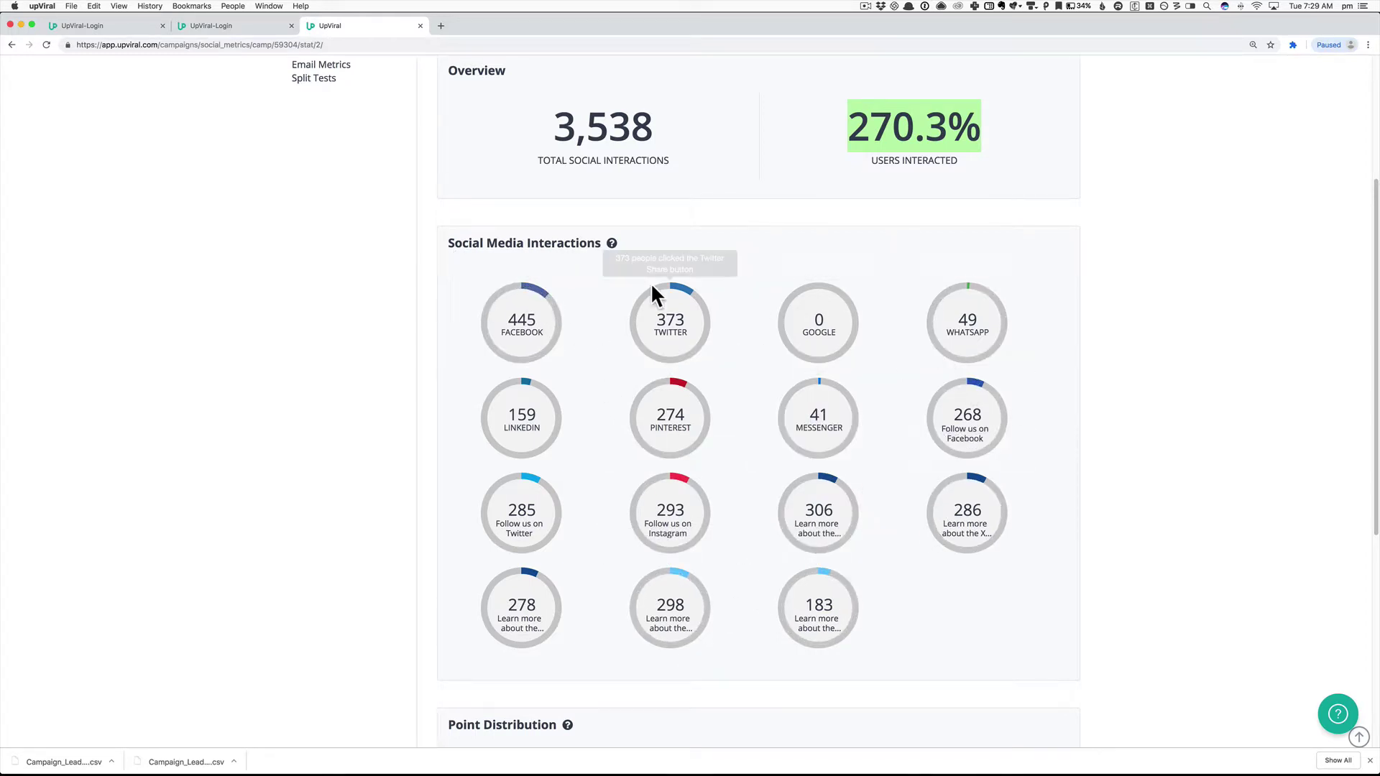
mouse_move(561, 620)
mouse_move(549, 394)
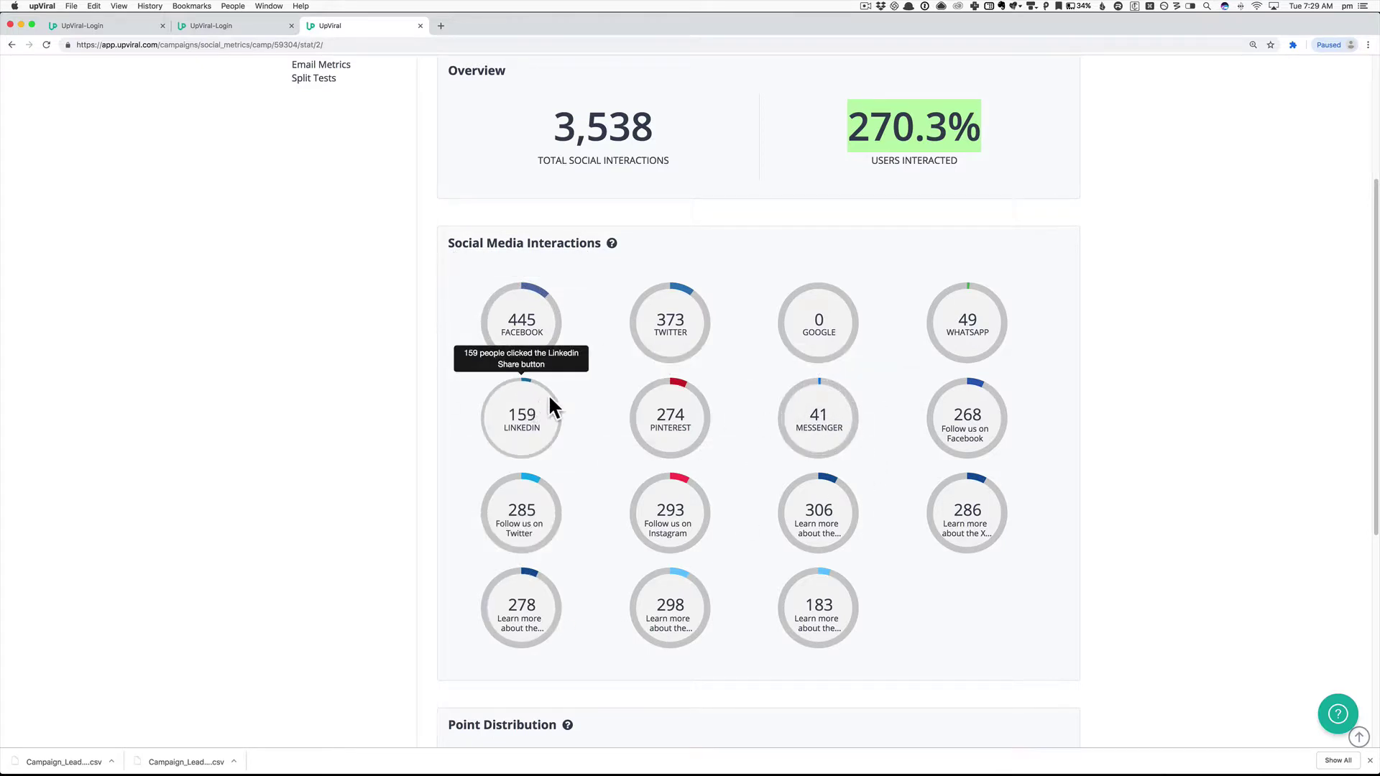
- Select the Reward 1 label in the Numbers upViral Data table, and open the campaign's Rewards setup in UpViral
scroll(387, 215, up, 3)
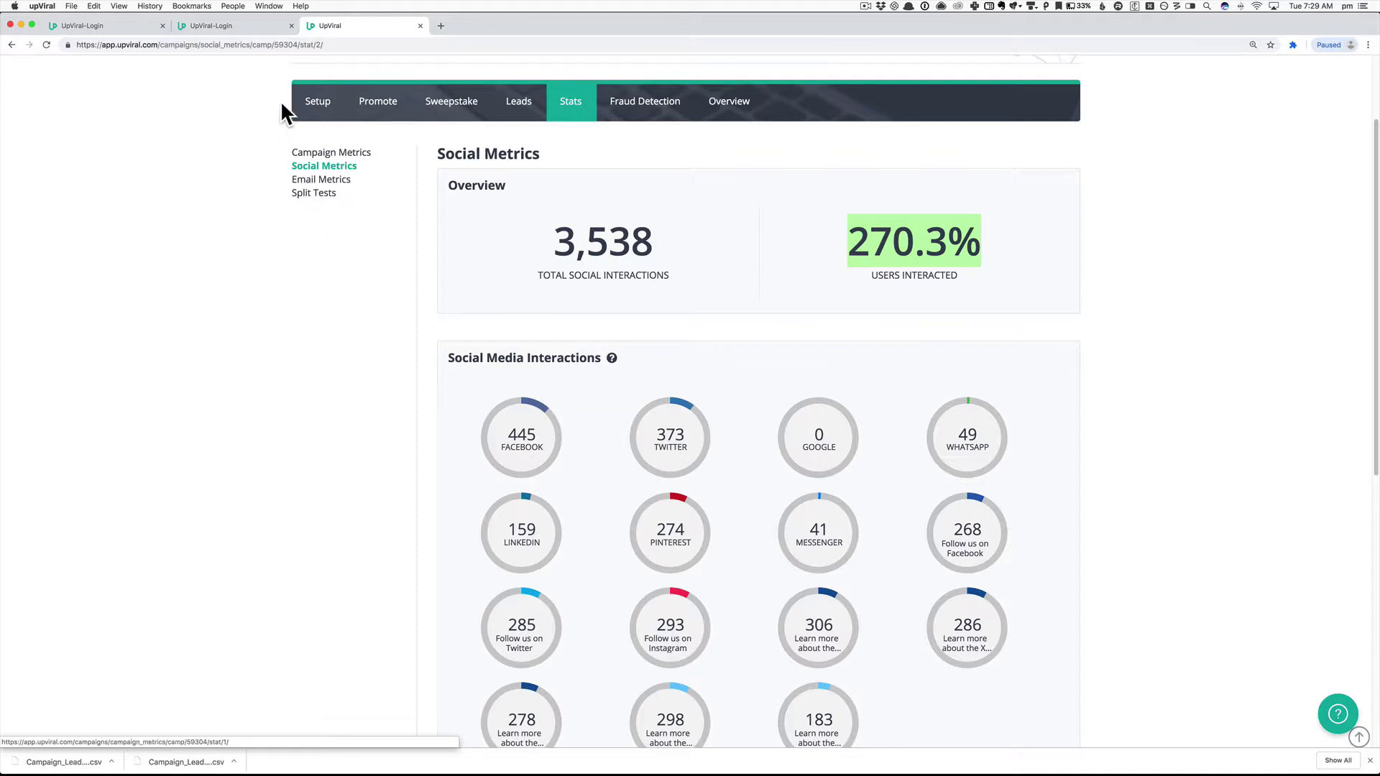
scroll(378, 158, up, 4)
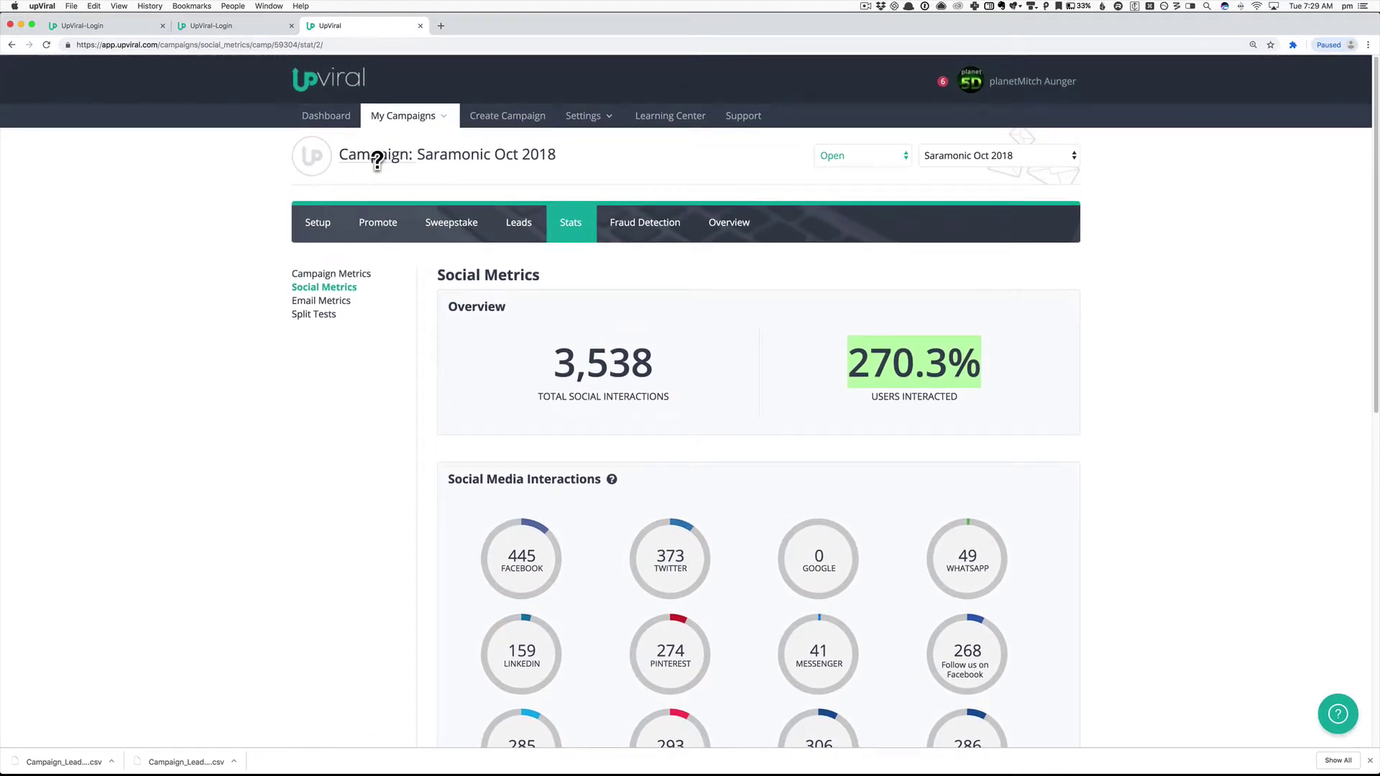
key(super+Tab)
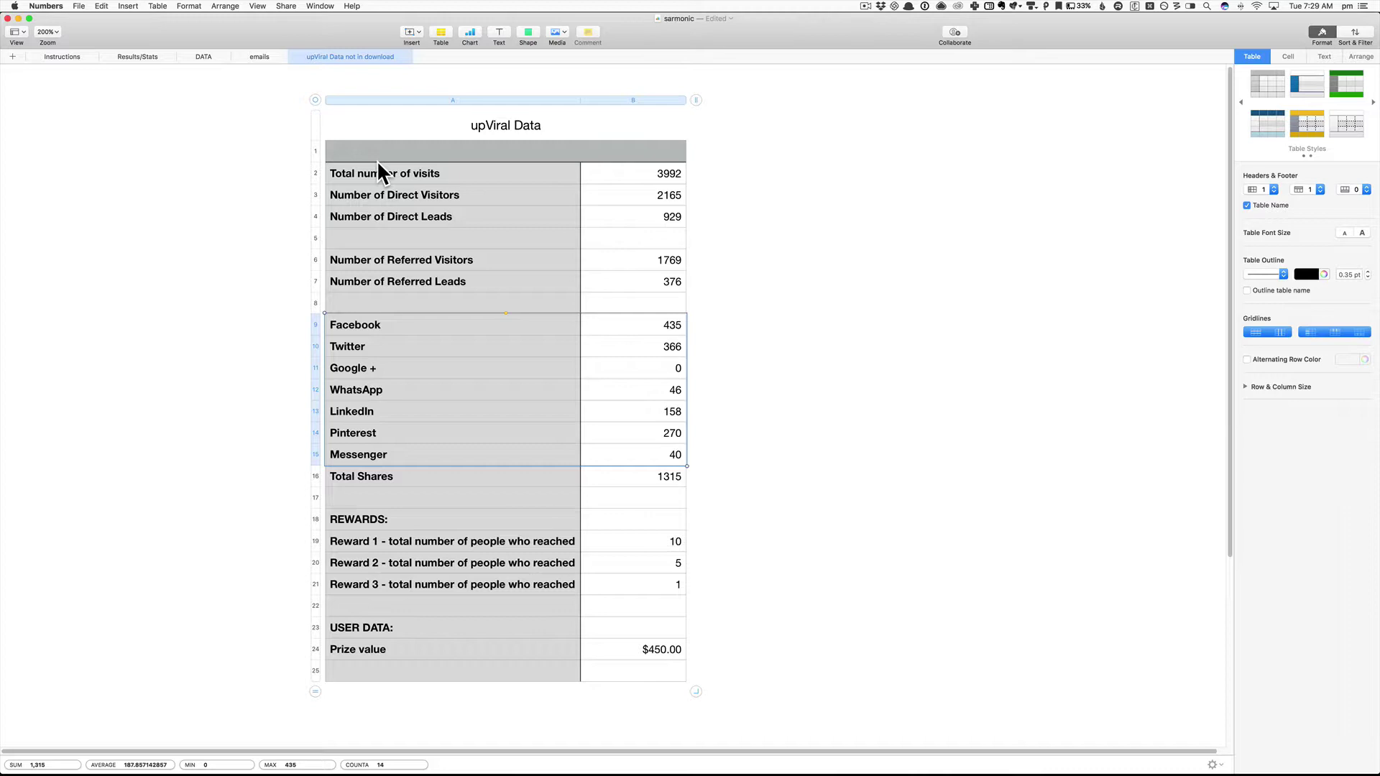
click(391, 541)
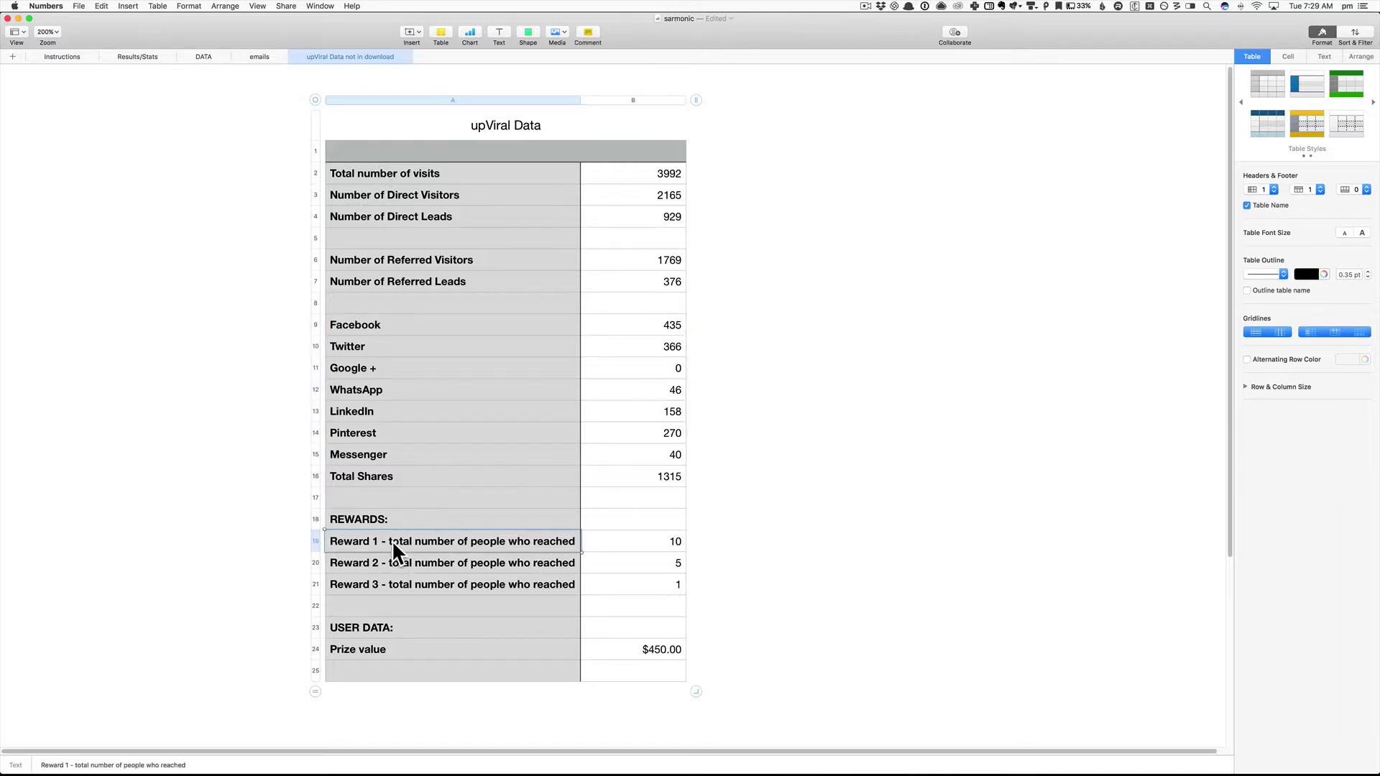
key(super+Tab)
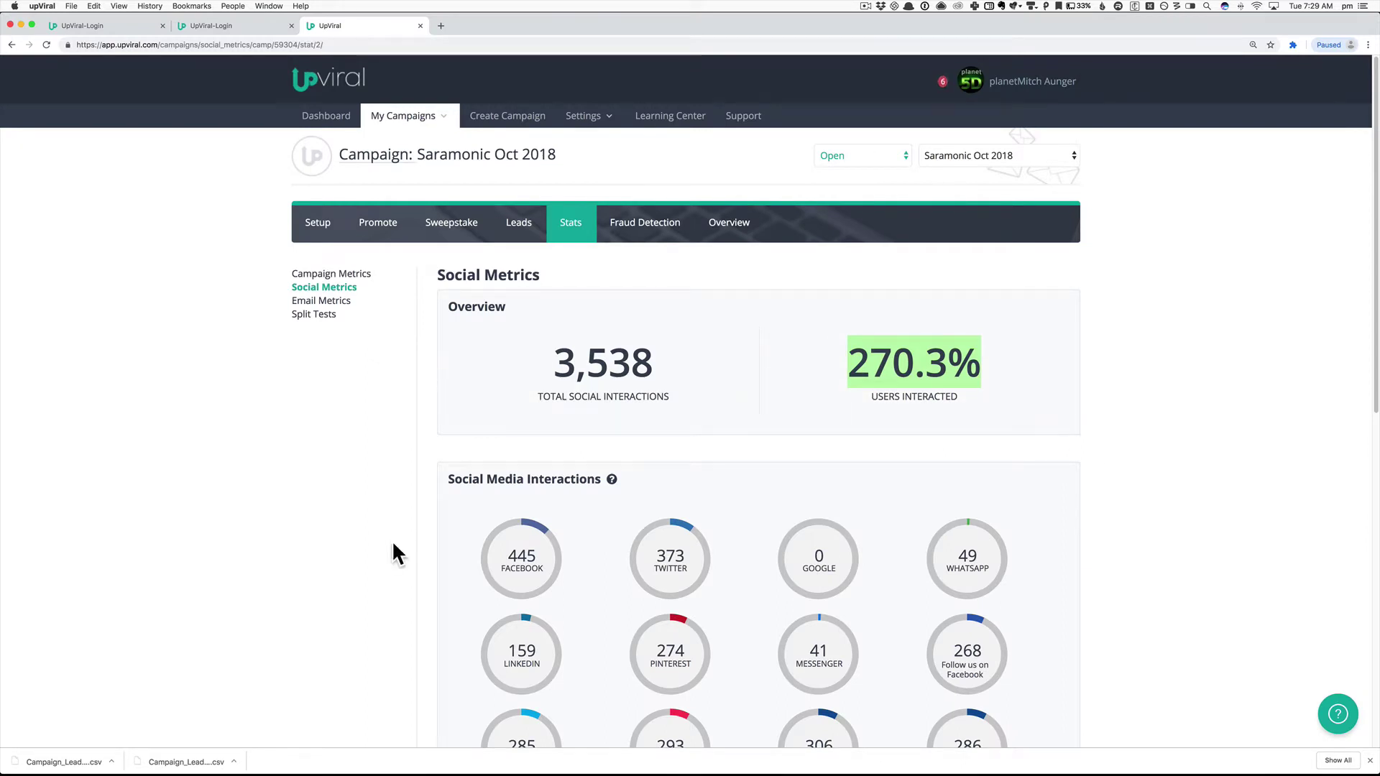
click(316, 226)
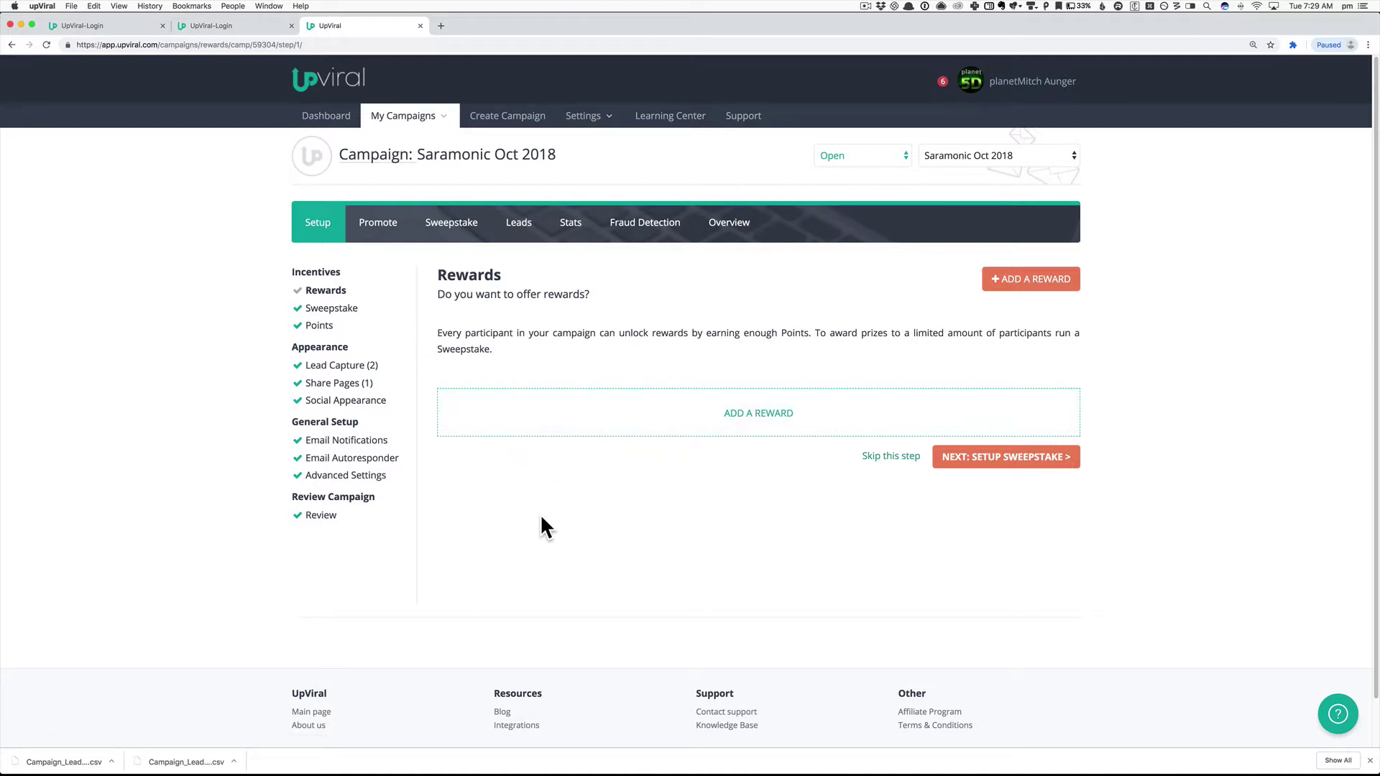
- Back in Numbers, inspect the Total Shares formula in the upViral Data table
key(super+Tab)
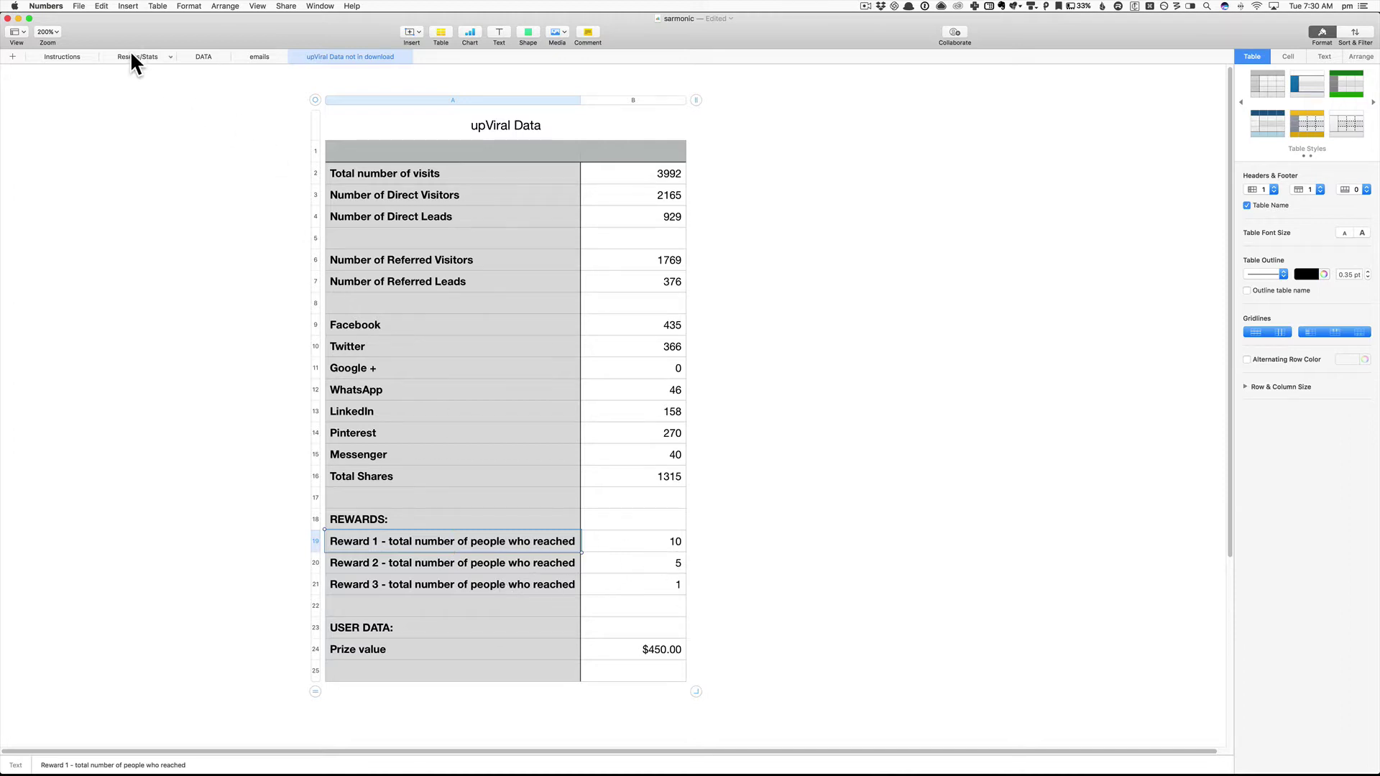
click(667, 477)
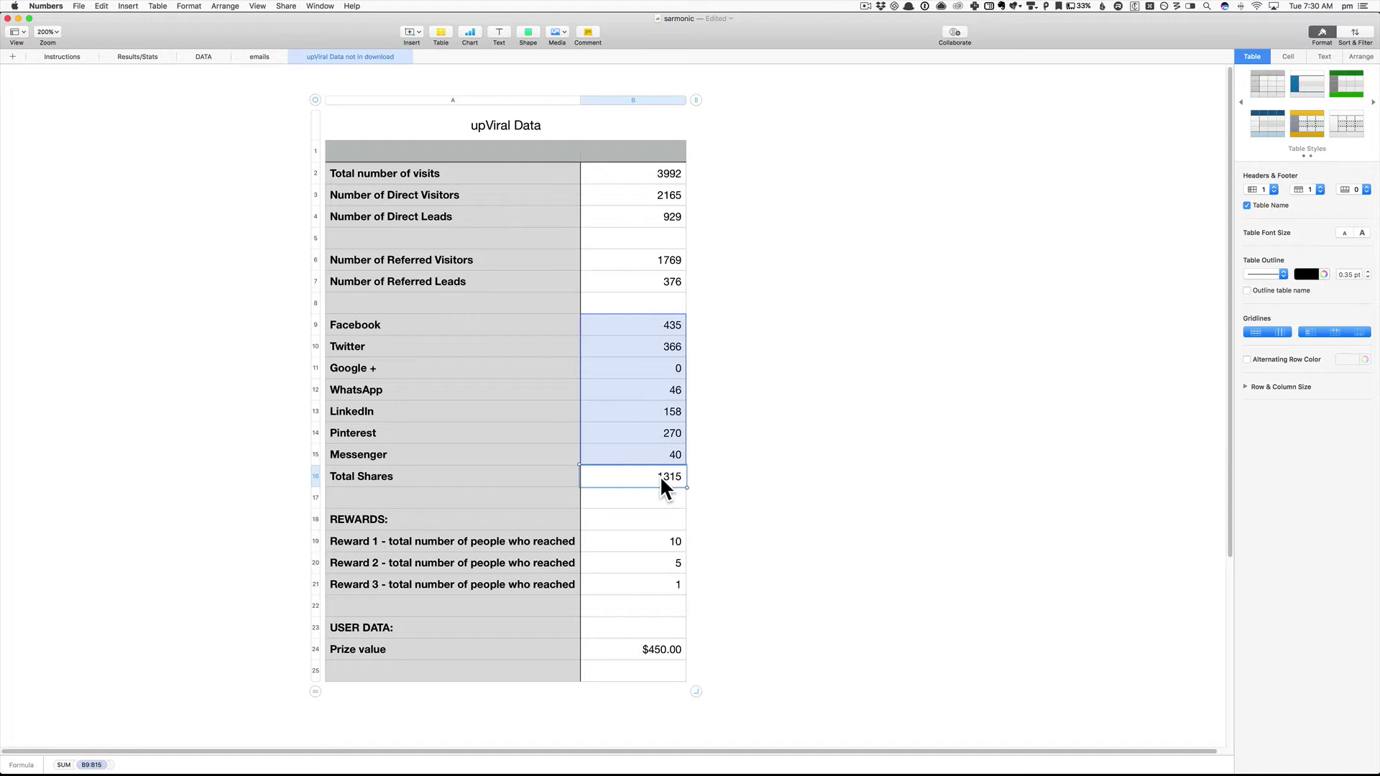
- Inspect the Prize value label and its amount under USER DATA in the upViral Data table
scroll(356, 648, down, 3)
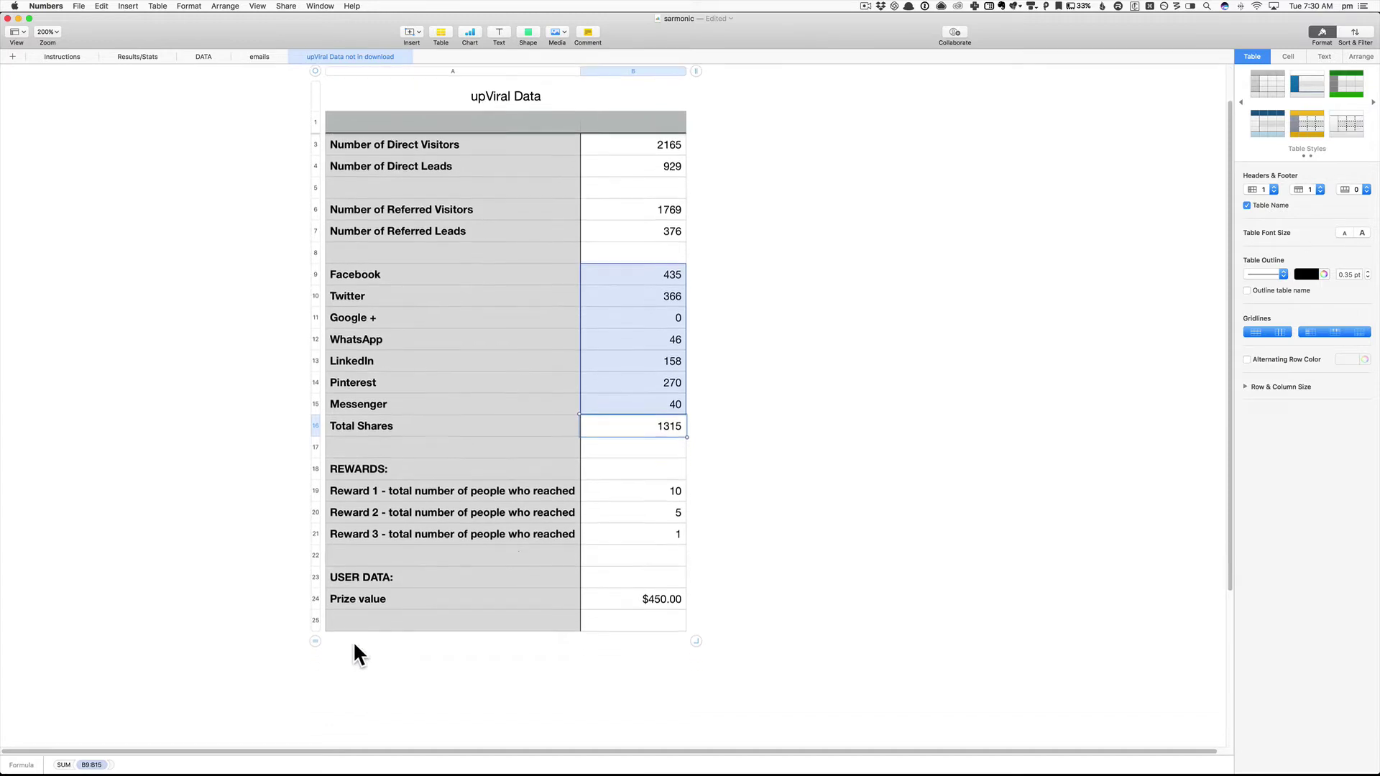
scroll(348, 528, down, 1)
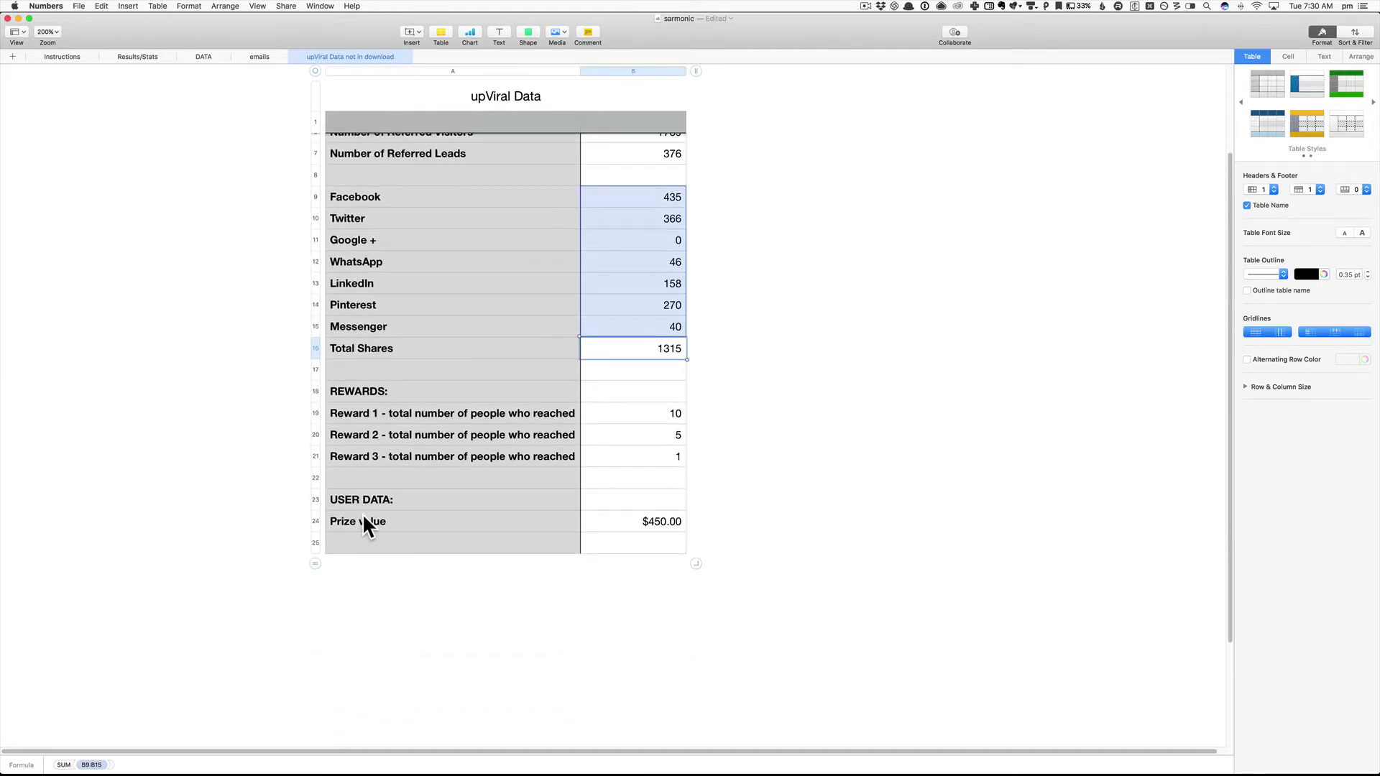
click(363, 522)
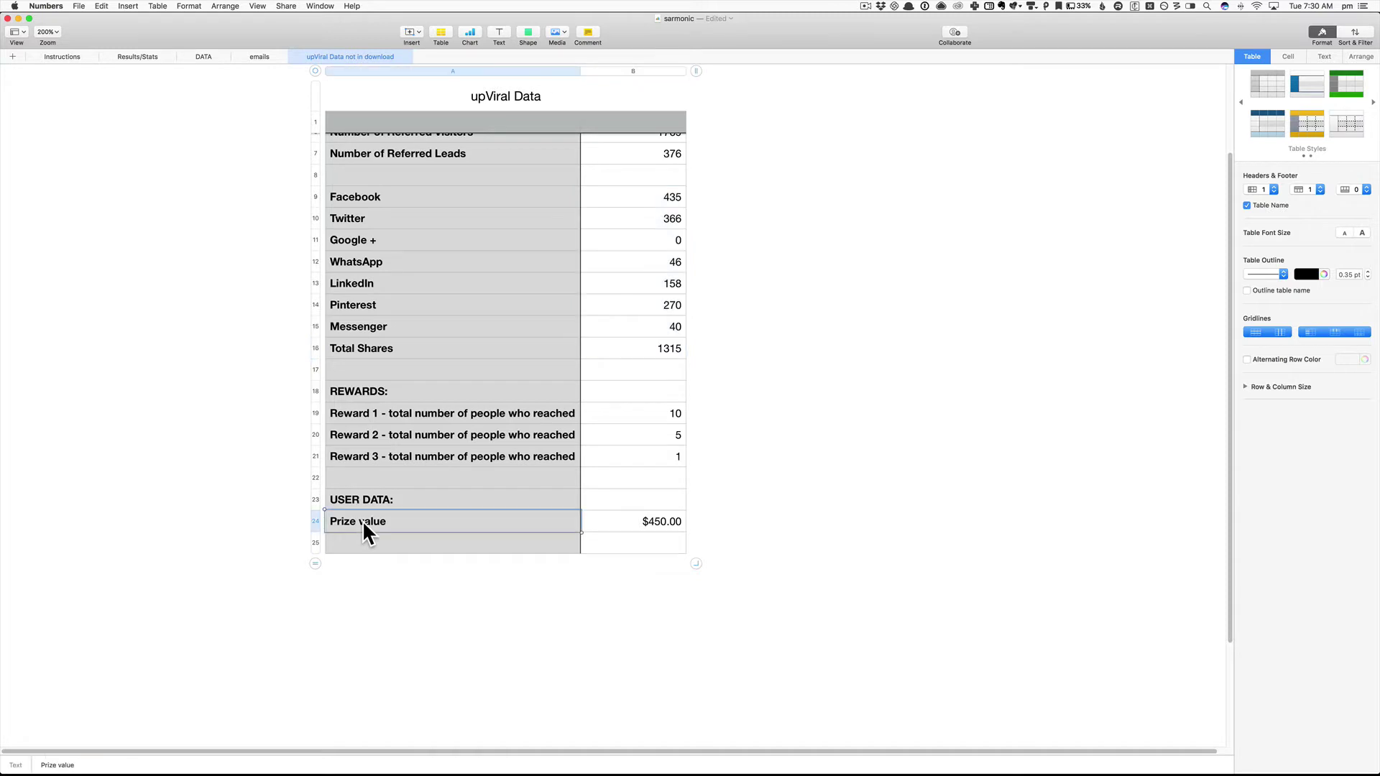
click(649, 520)
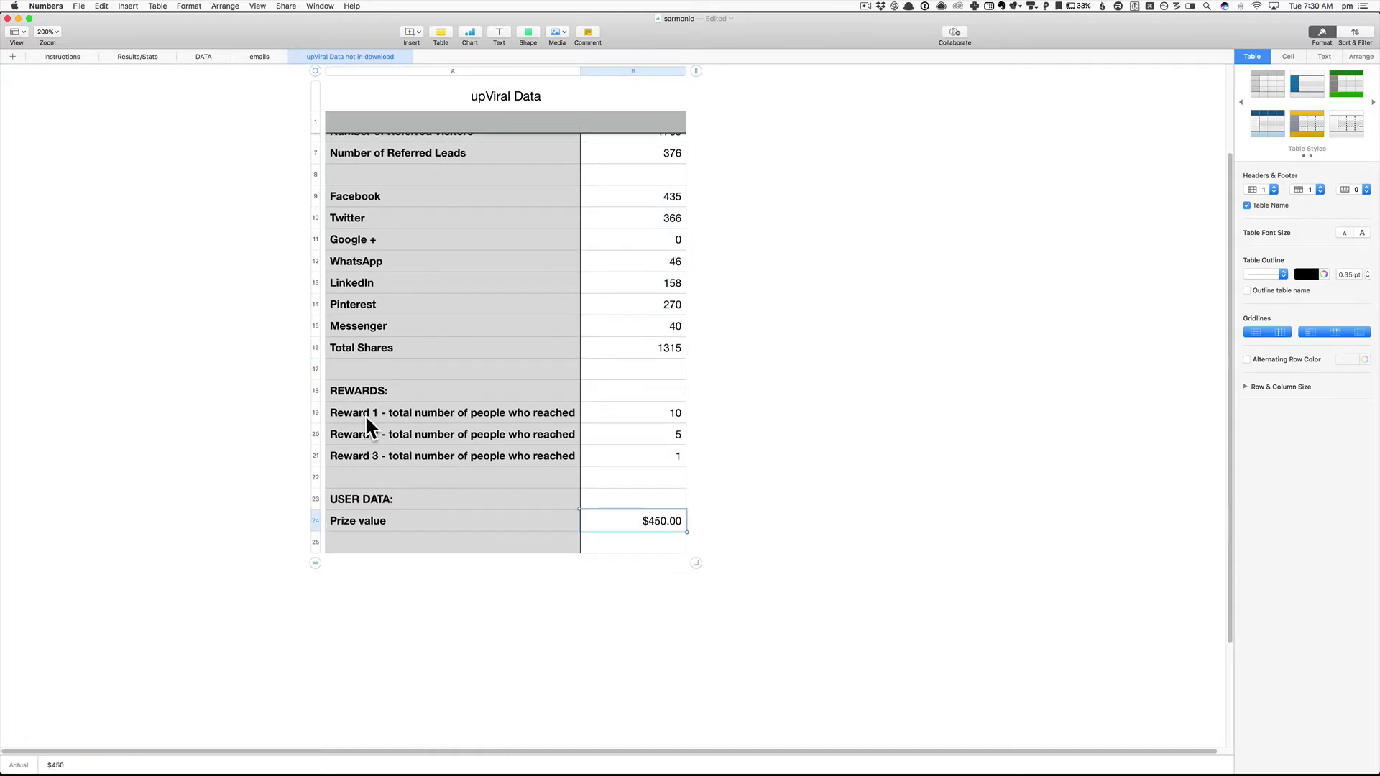
- Examine the Cost per visit and Cost per lead rows in the Pricing section of the Campaign Stats table
click(137, 56)
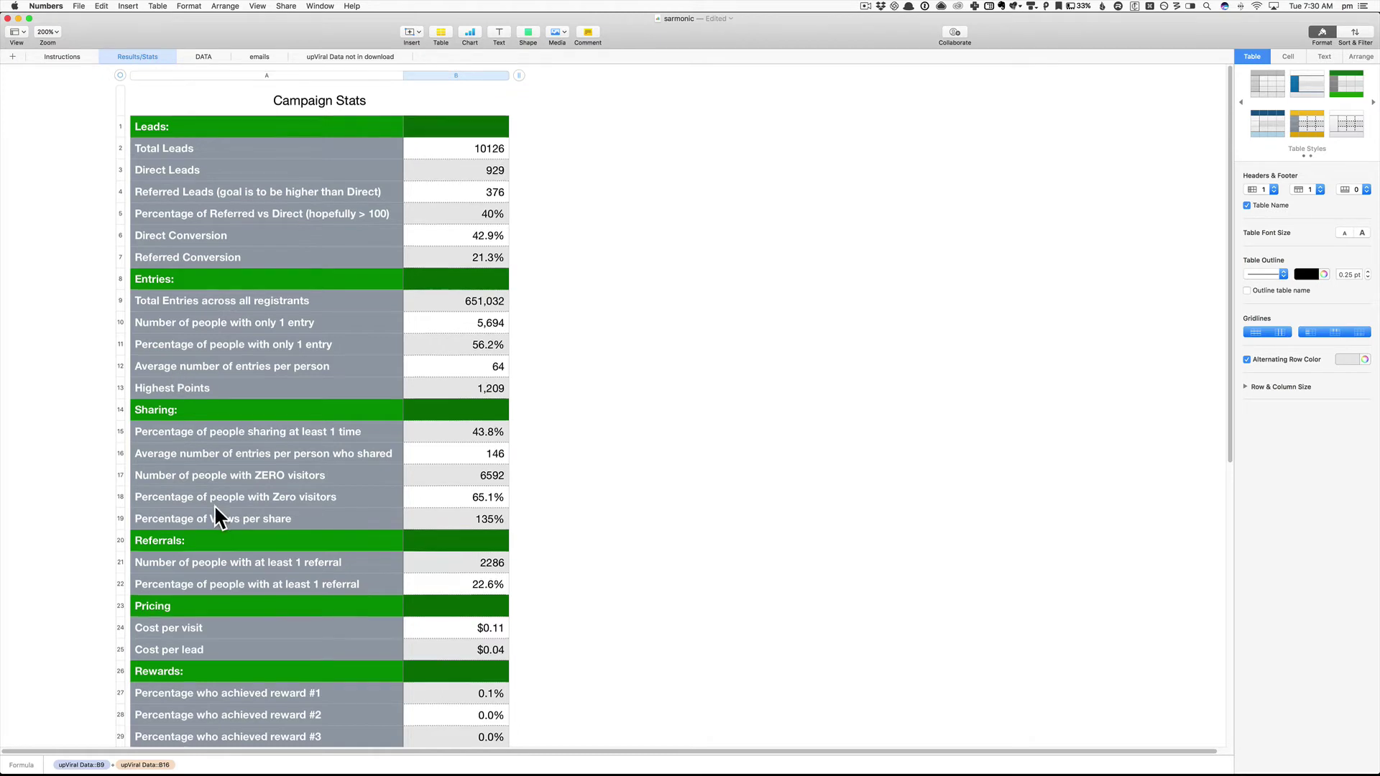
scroll(214, 505, down, 3)
scroll(214, 505, down, 1)
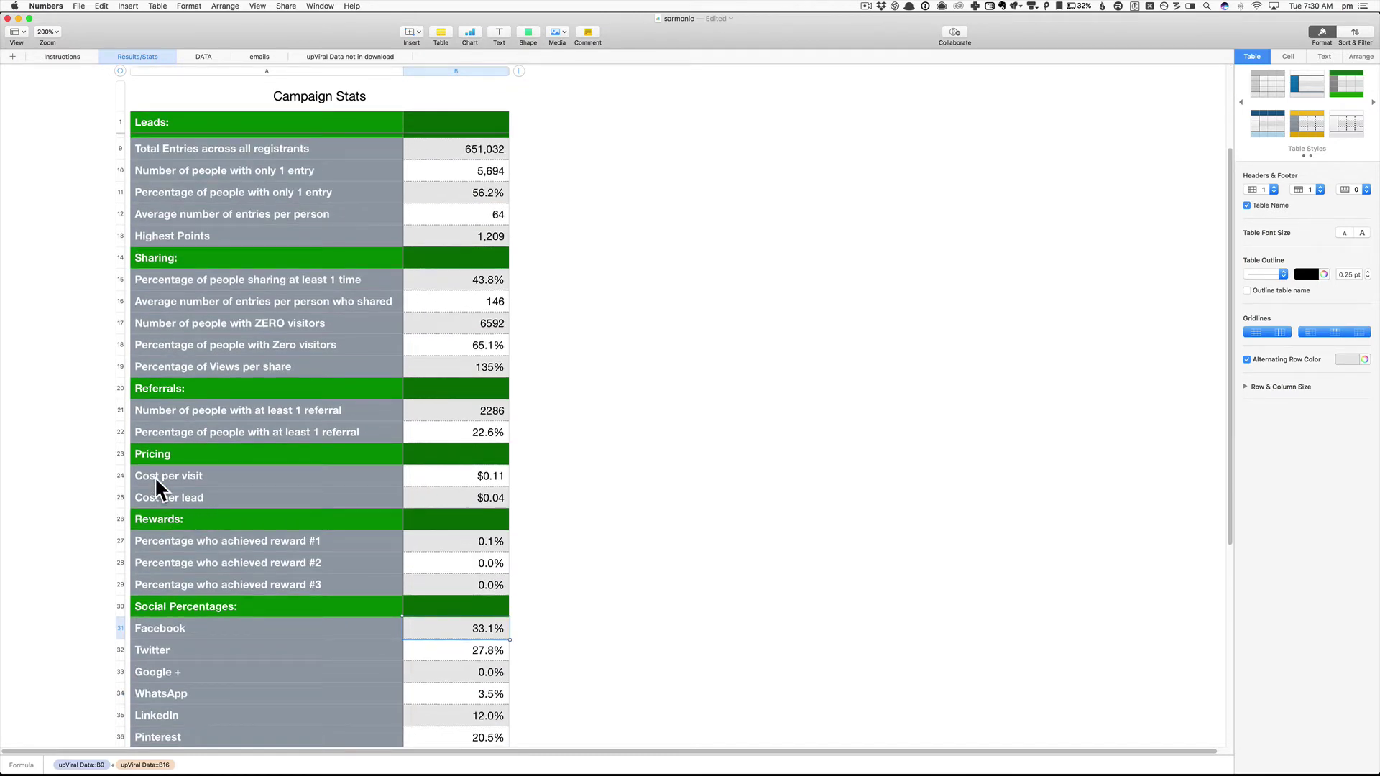
click(155, 477)
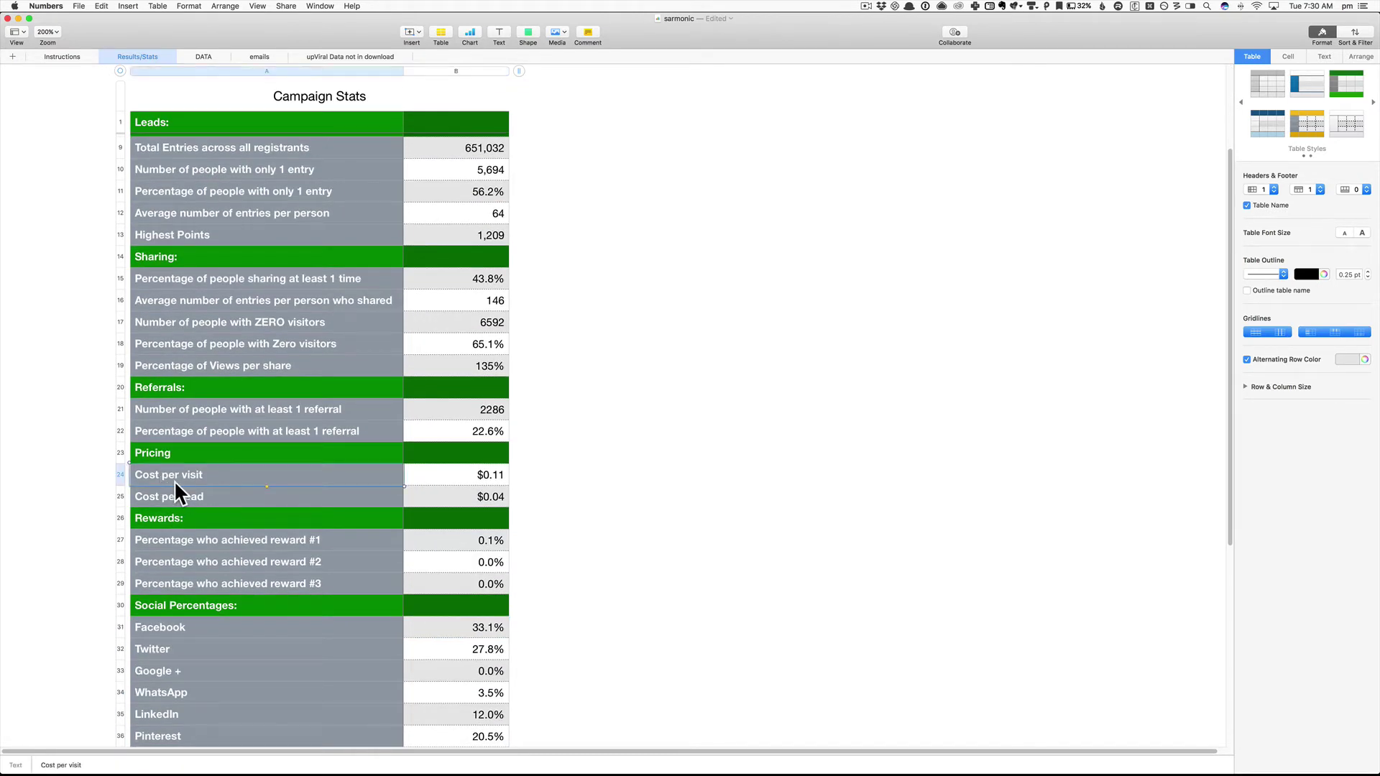
click(217, 494)
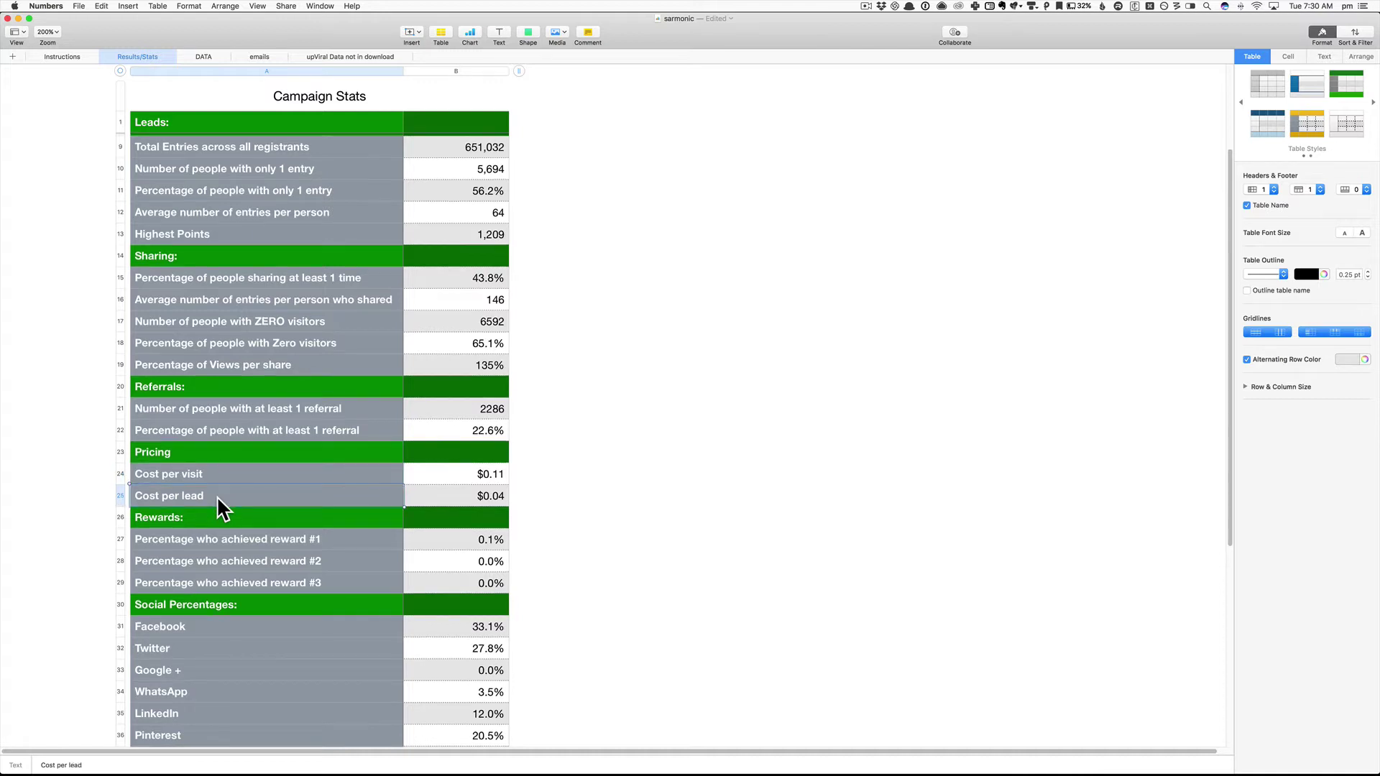
scroll(217, 496, up, 5)
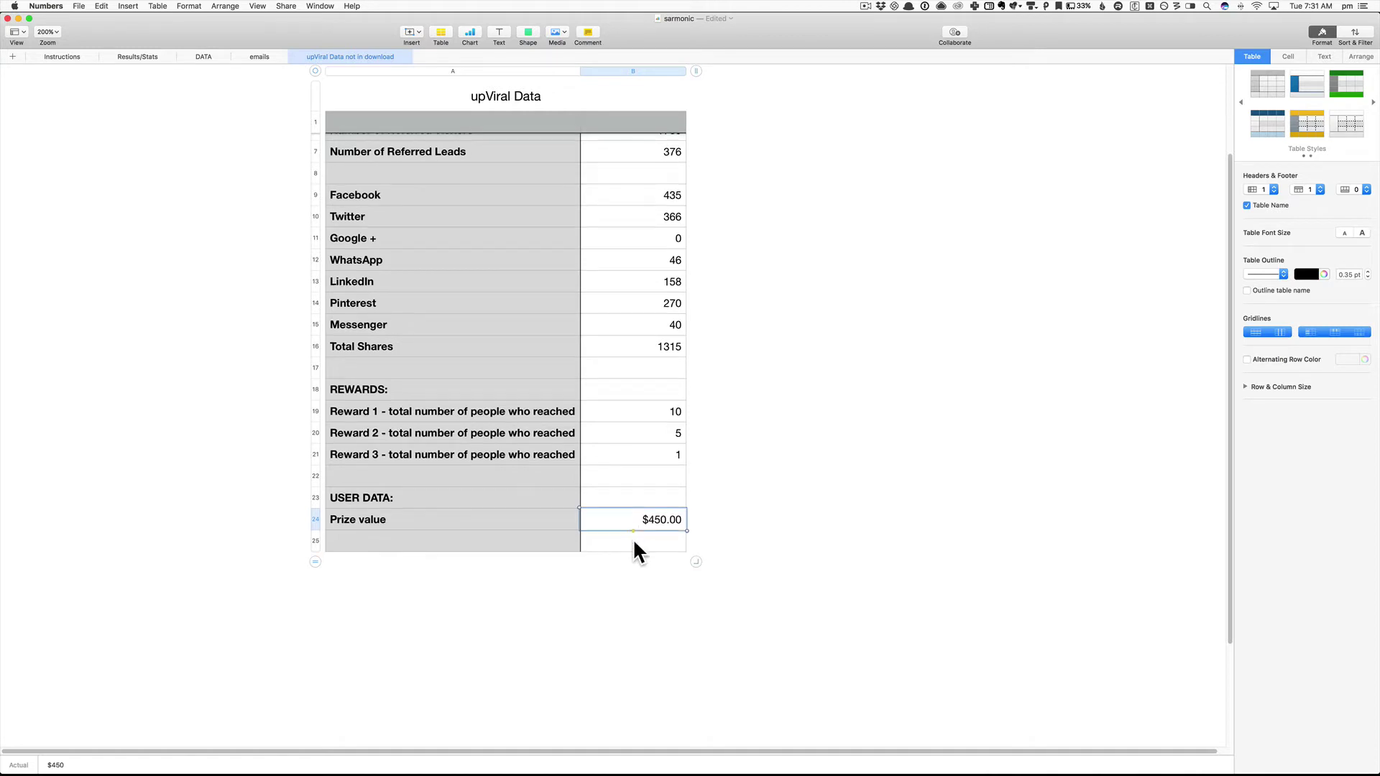
- Extend the Prize value label in the upViral Data table to read "Prize value plus costs"
scroll(632, 538, down, 1)
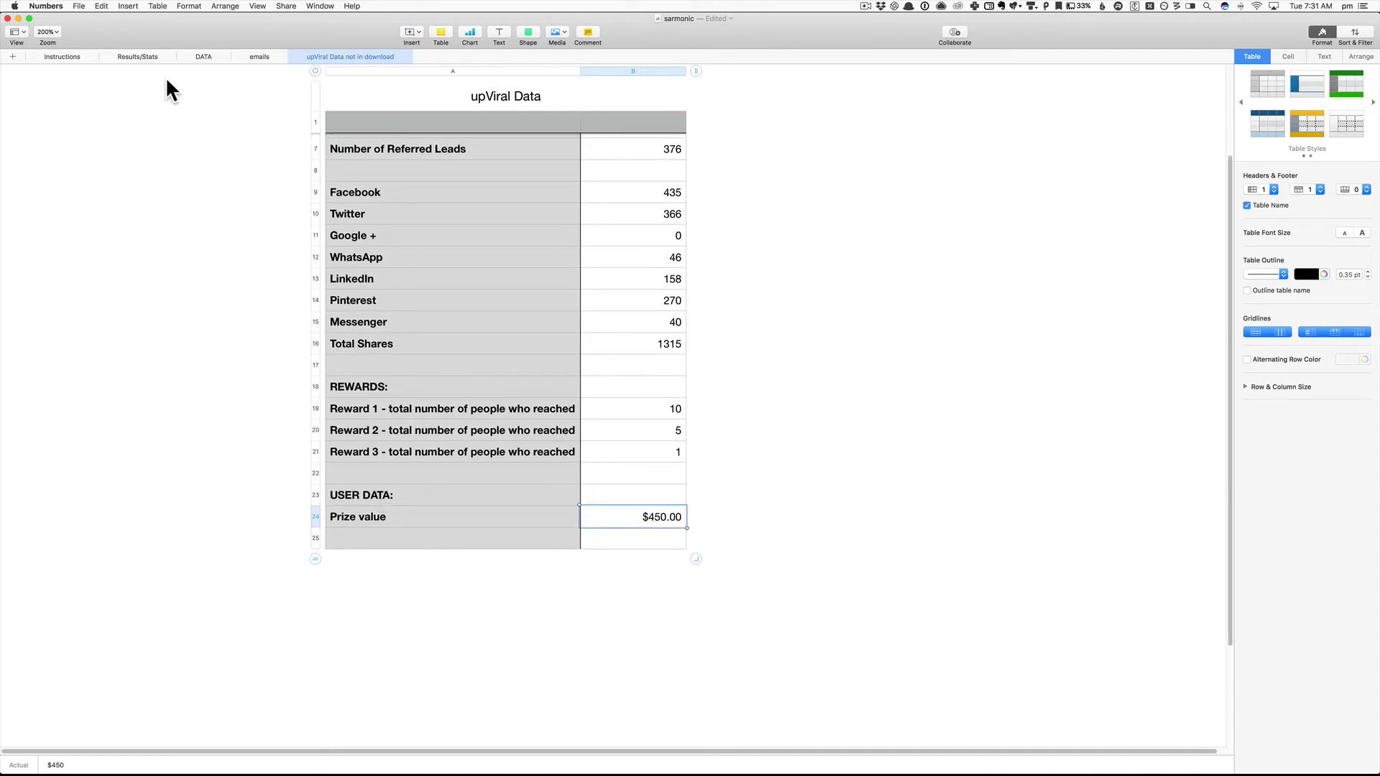
click(405, 512)
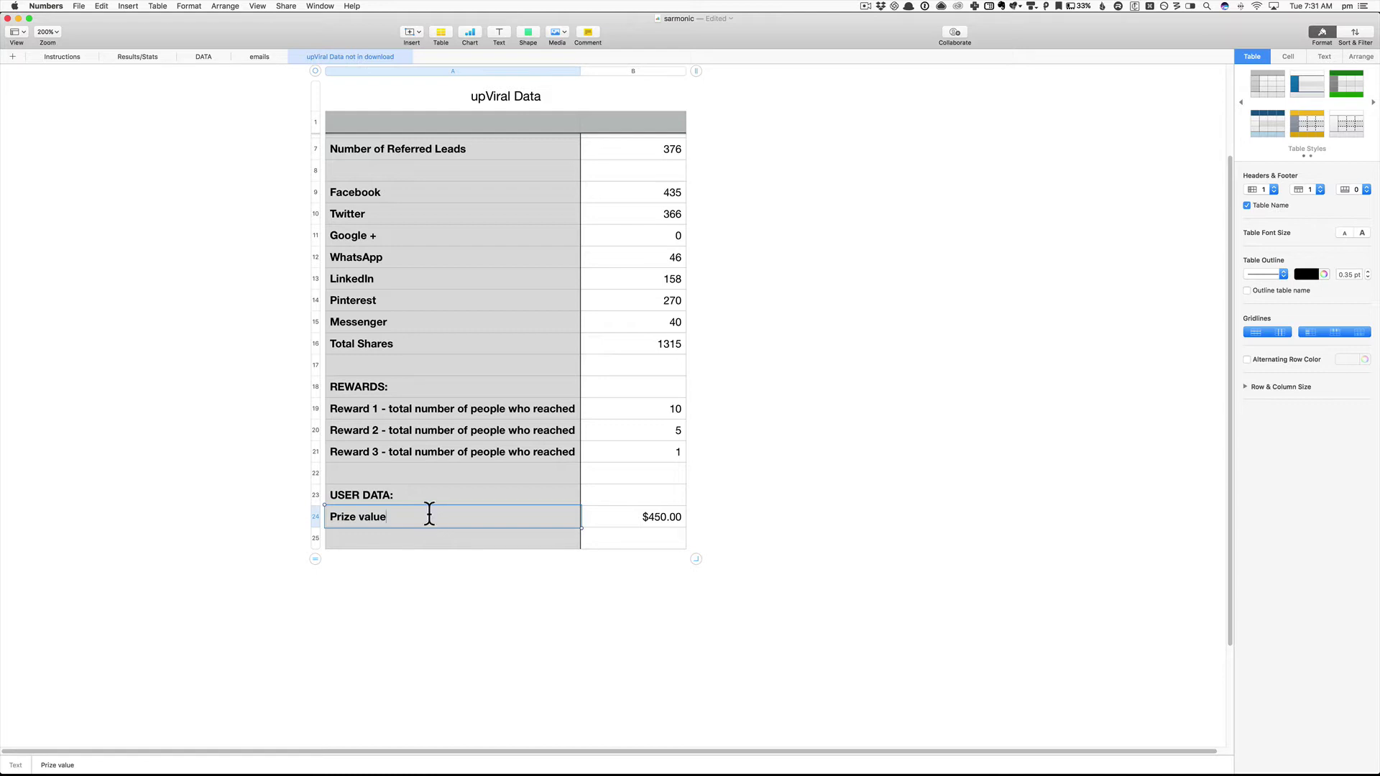
text(plus costs)
key(Return)
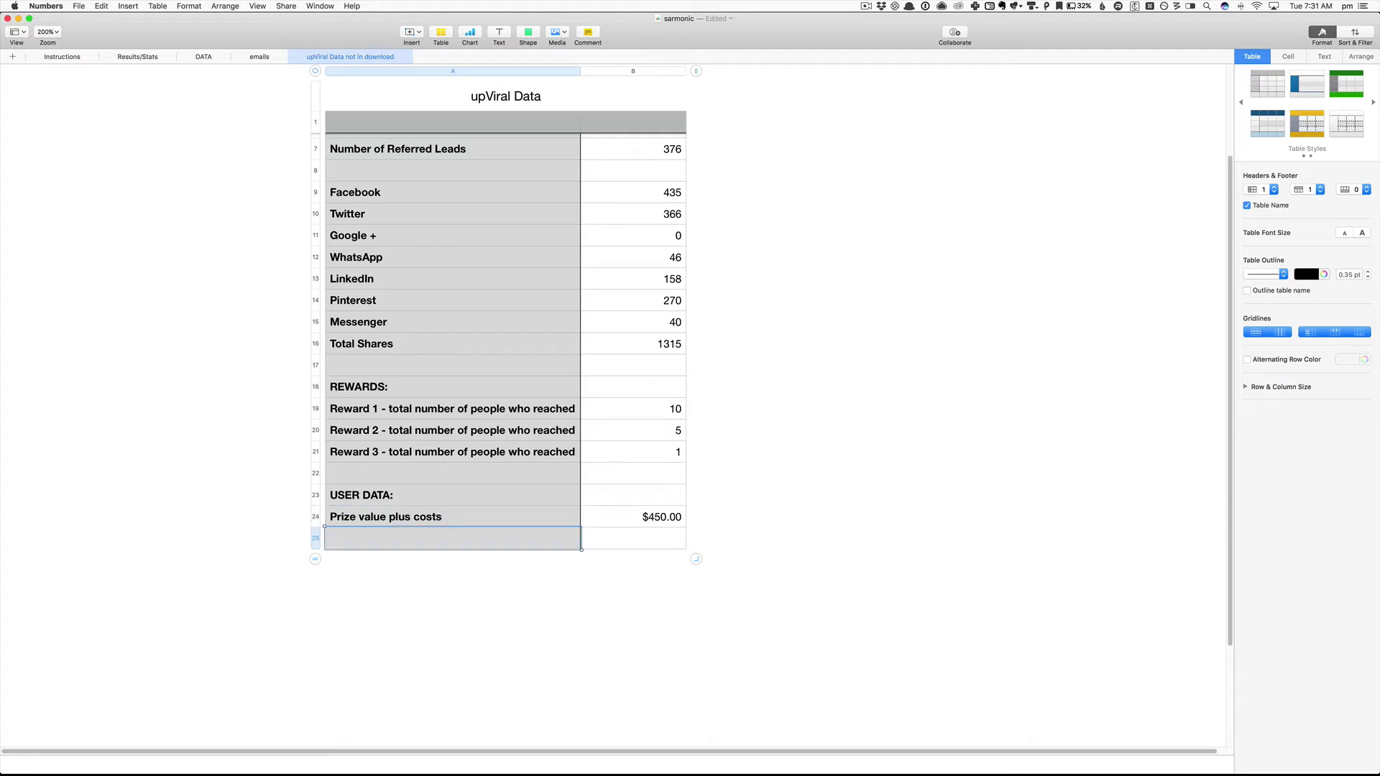
click(424, 511)
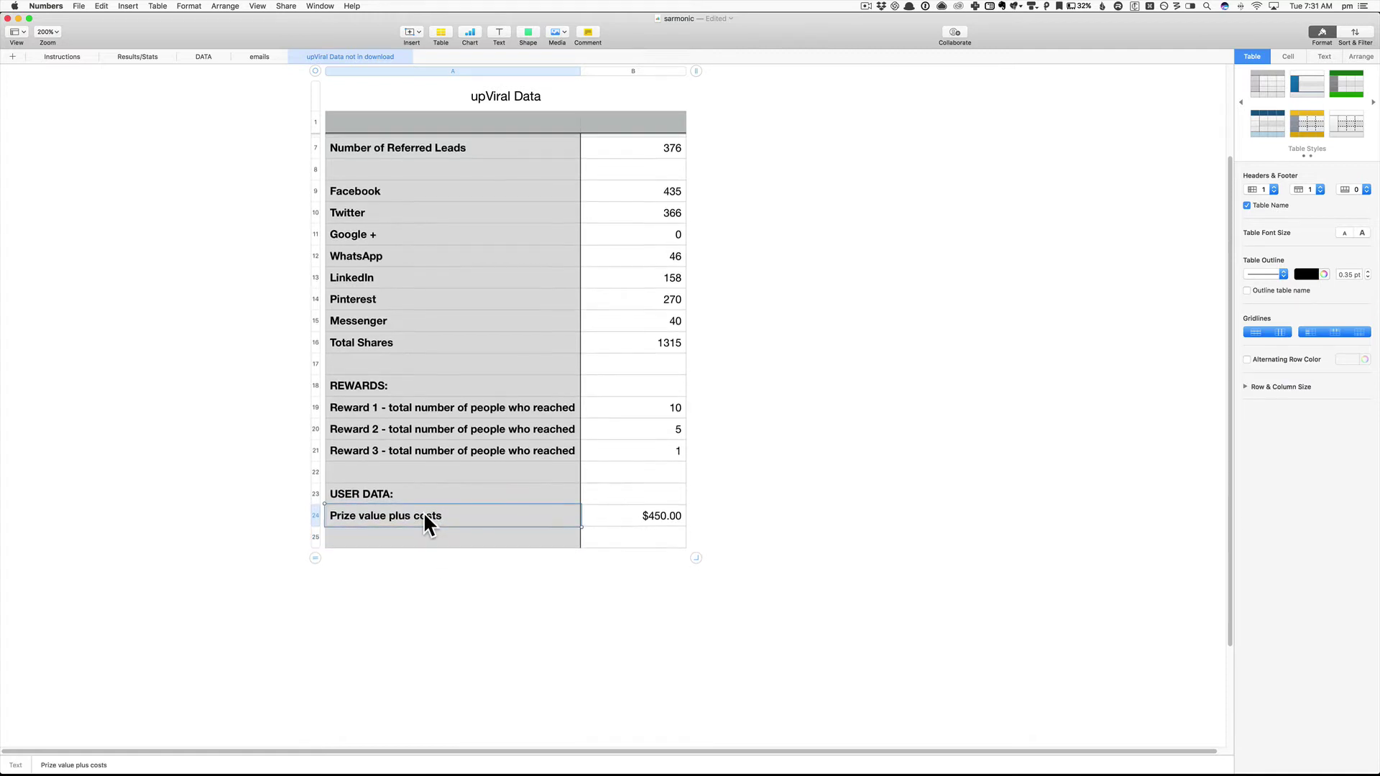
- Inspect the Cost per lead and Cost per visit formulas in Campaign Stats, and review the Rewards and Social Percentages sections
click(137, 62)
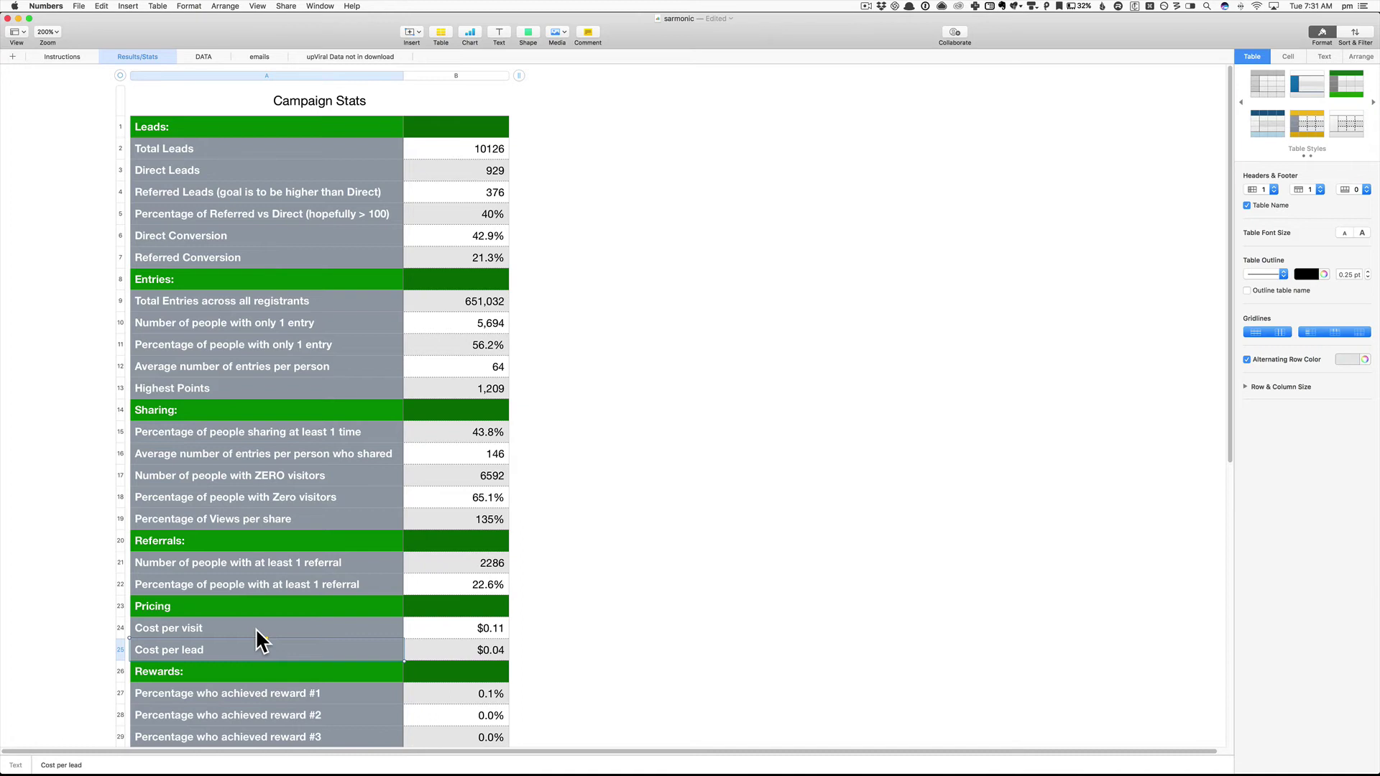
scroll(256, 633, down, 1)
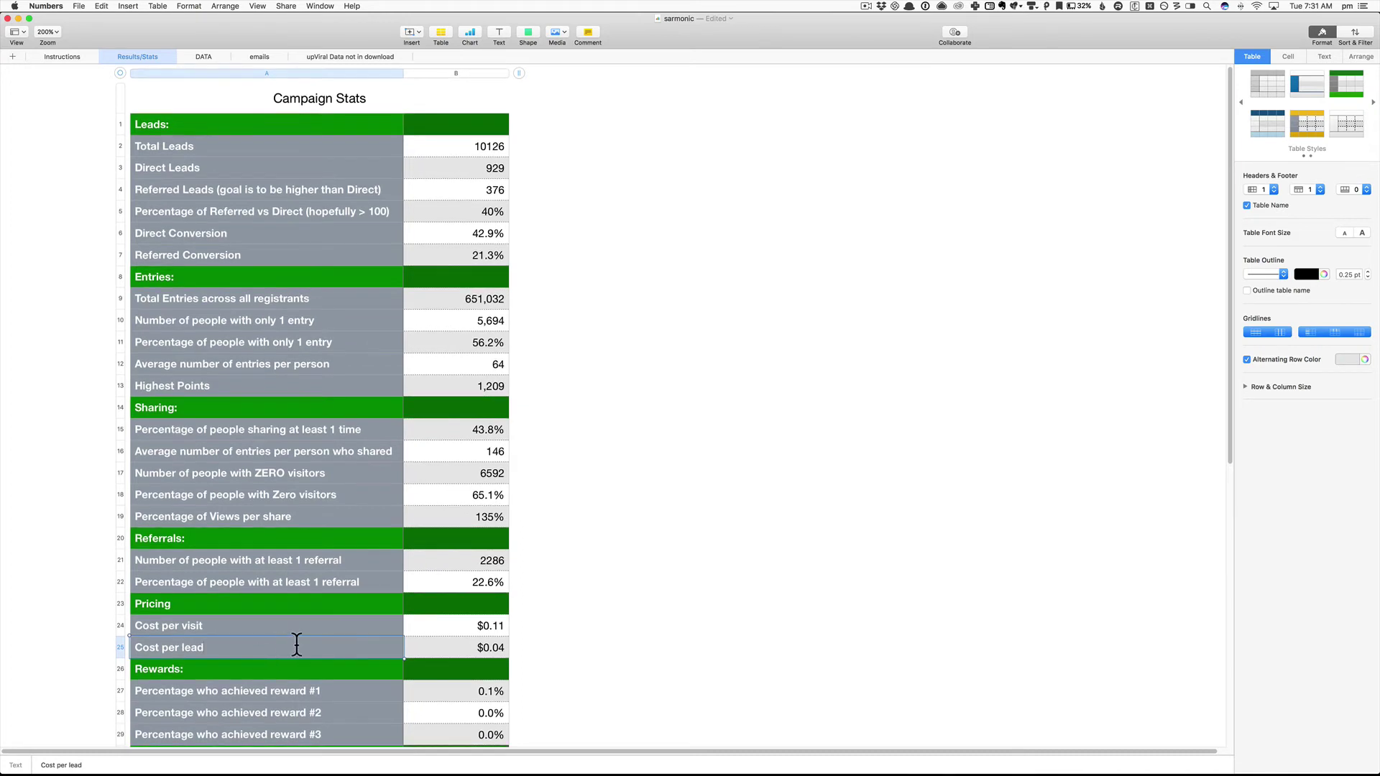
click(454, 646)
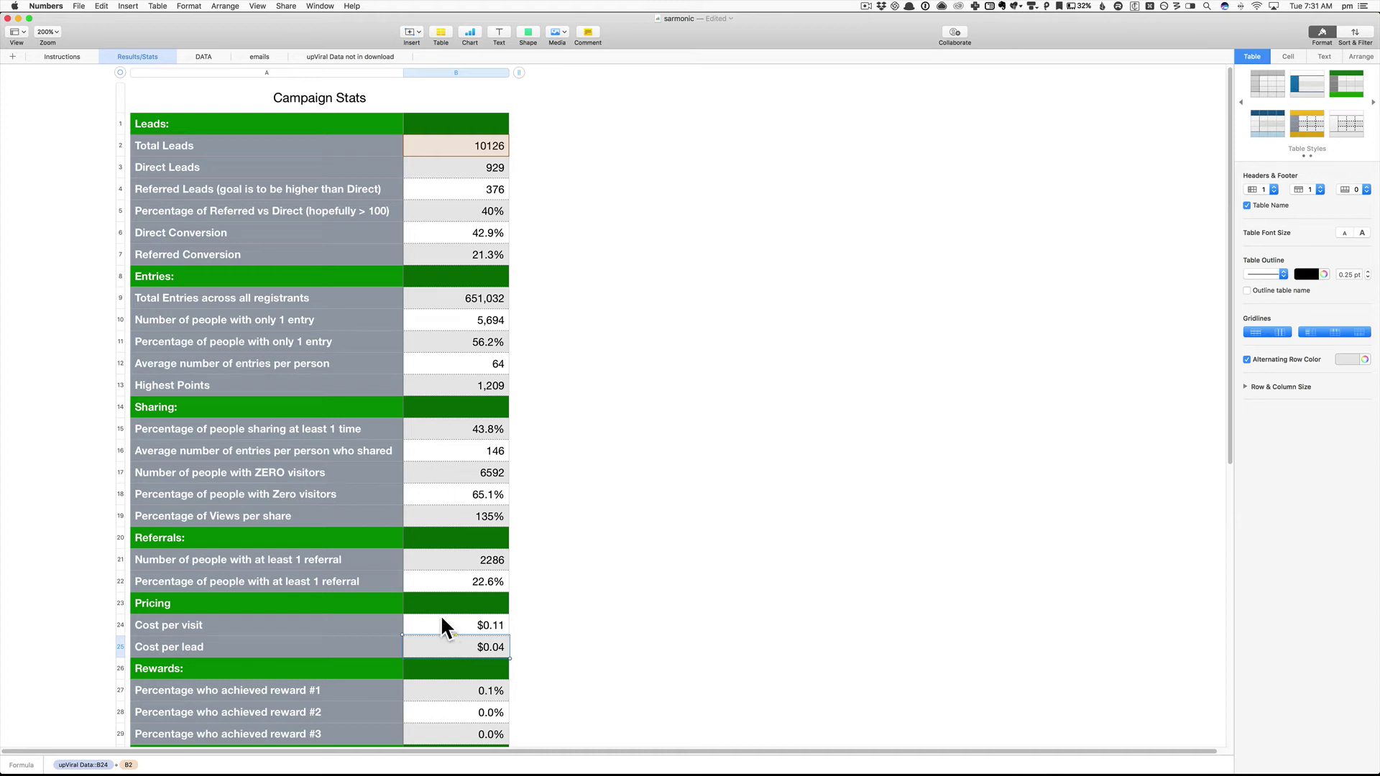
click(442, 616)
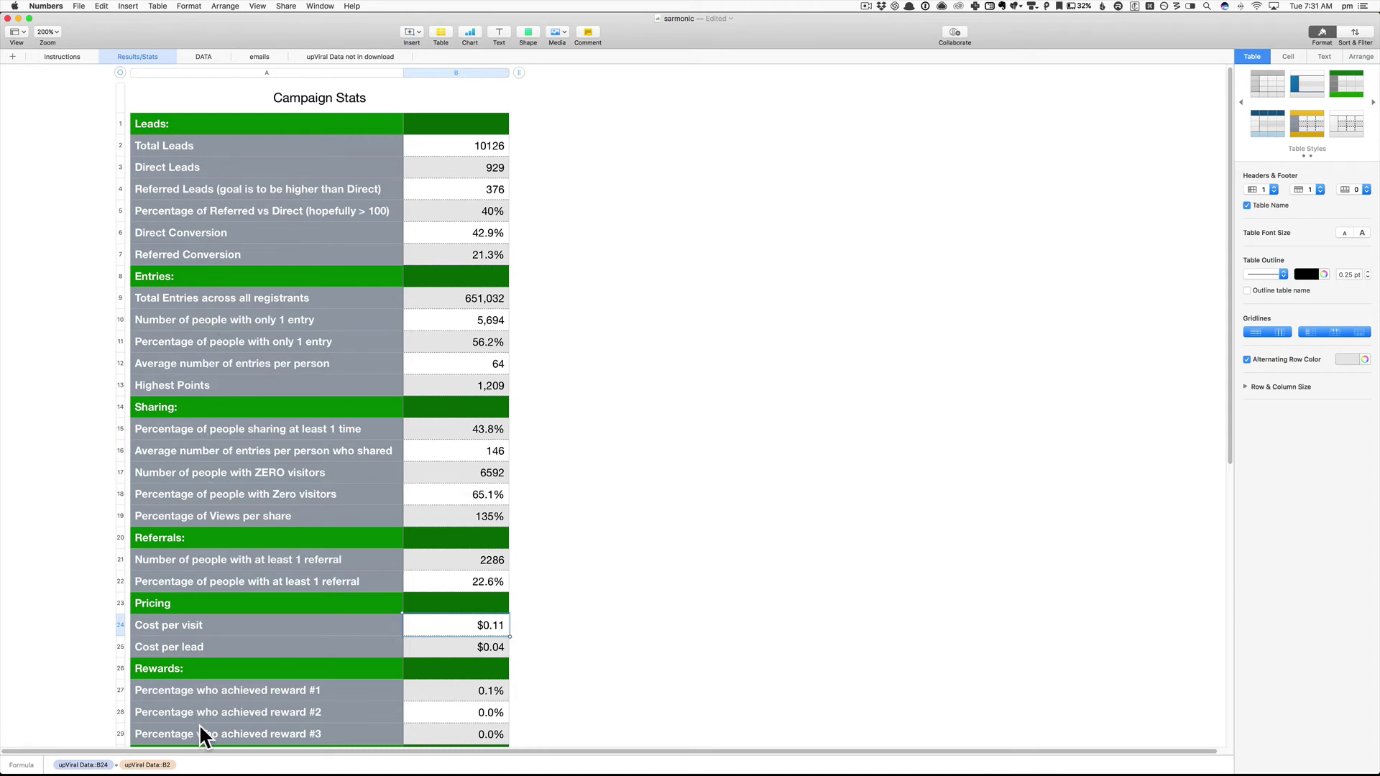
scroll(200, 726, down, 5)
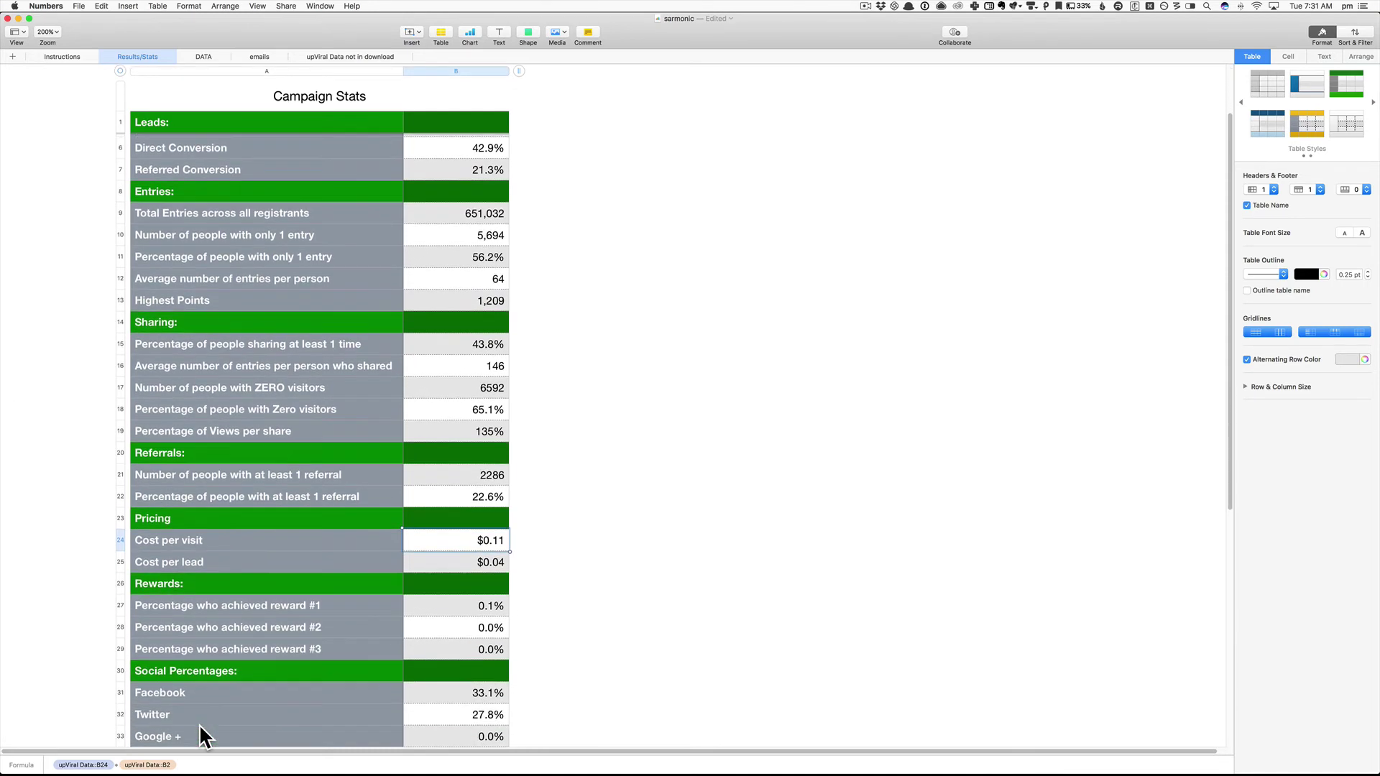
scroll(200, 723, down, 3)
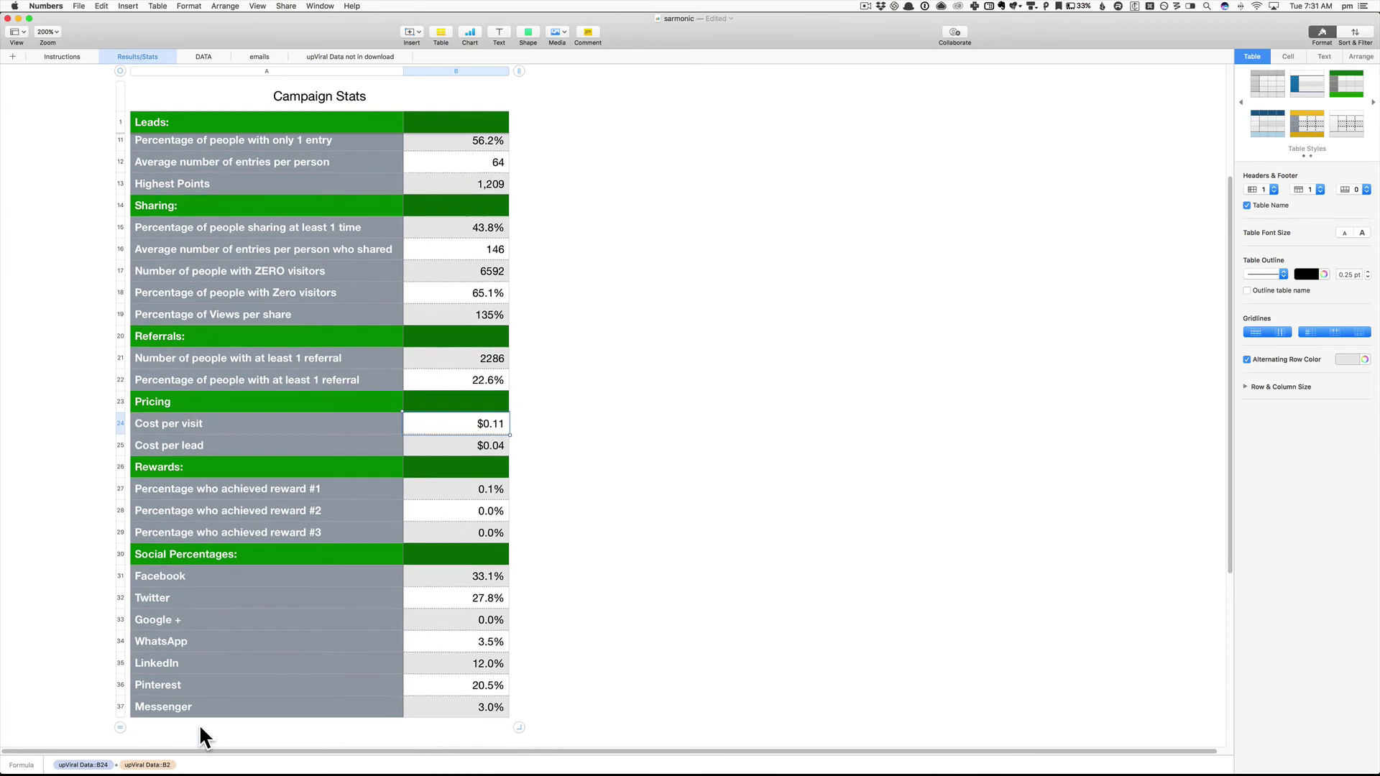
- Replace the Referred Leads value in the Campaign Stats table with 2222
scroll(199, 723, up, 6)
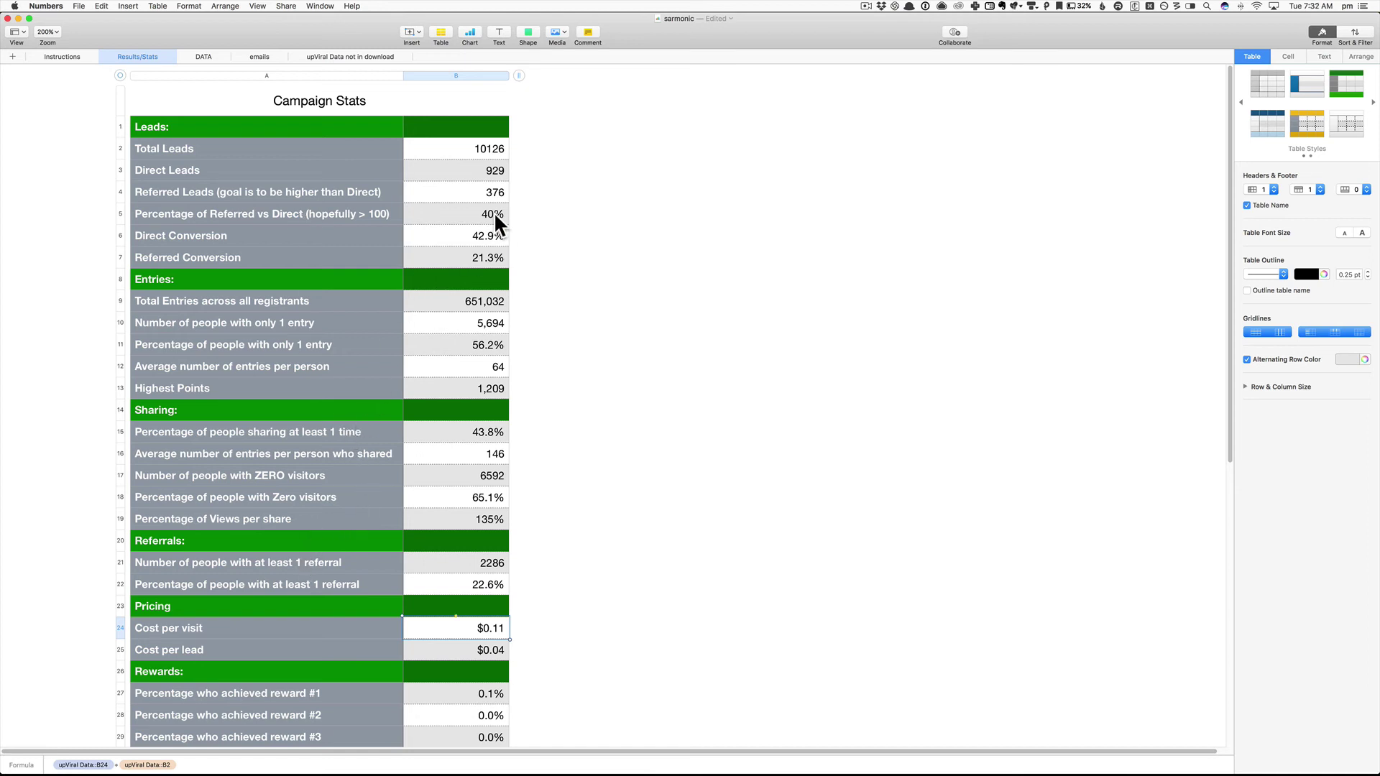
click(442, 192)
text(2222)
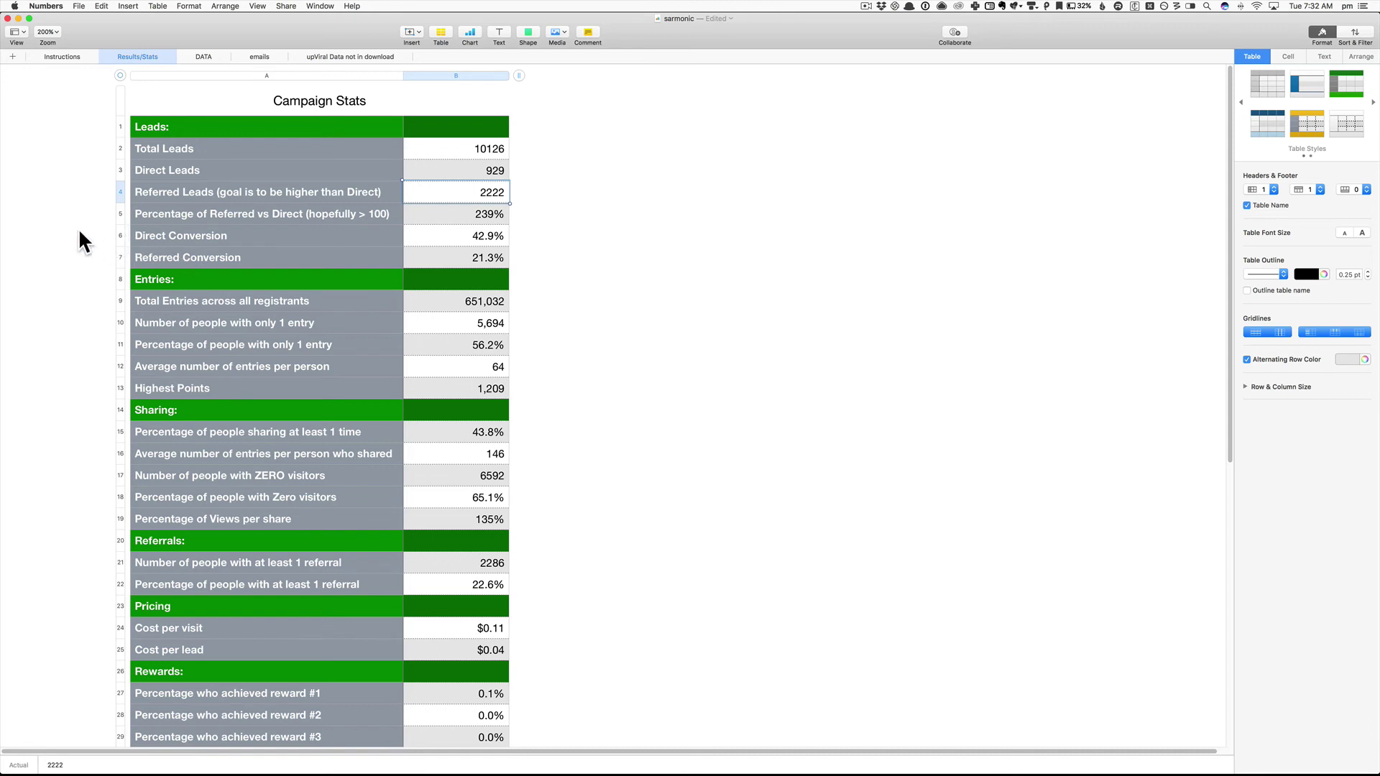